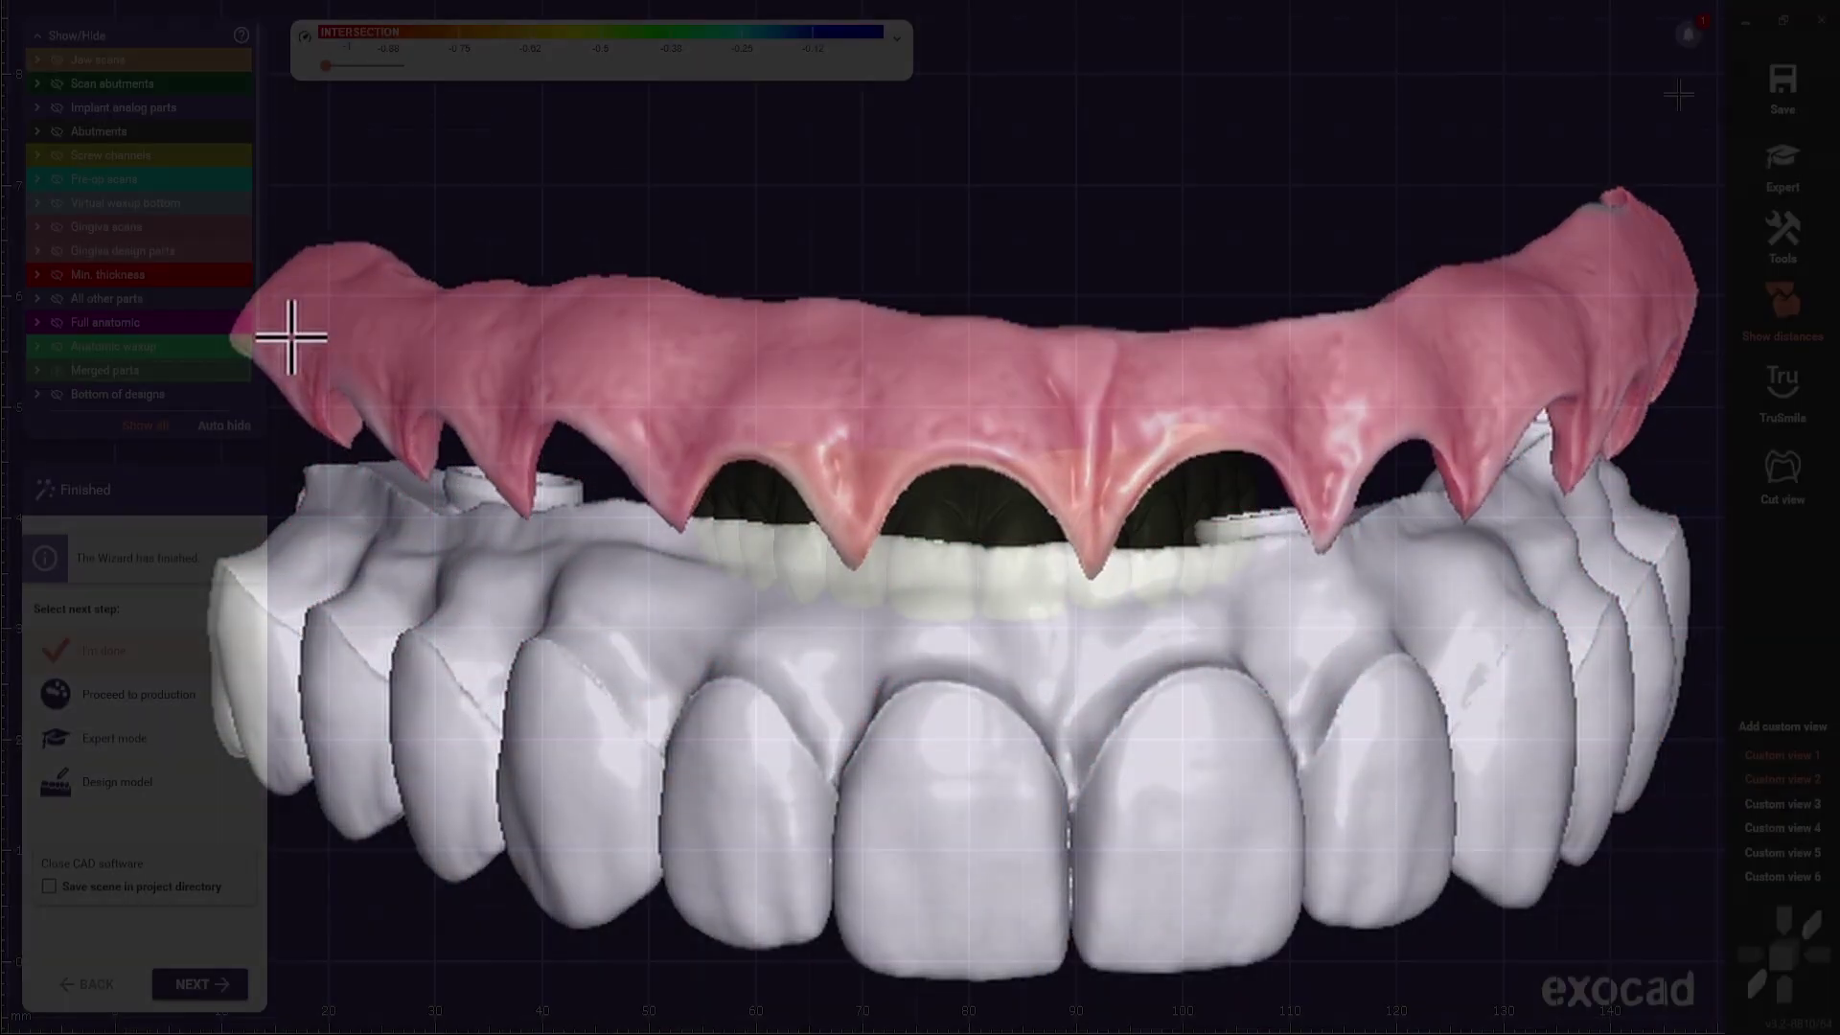
Step: Save the visible merged bridge as "Full contour" using the default coordinate system
left_click(1601, 211)
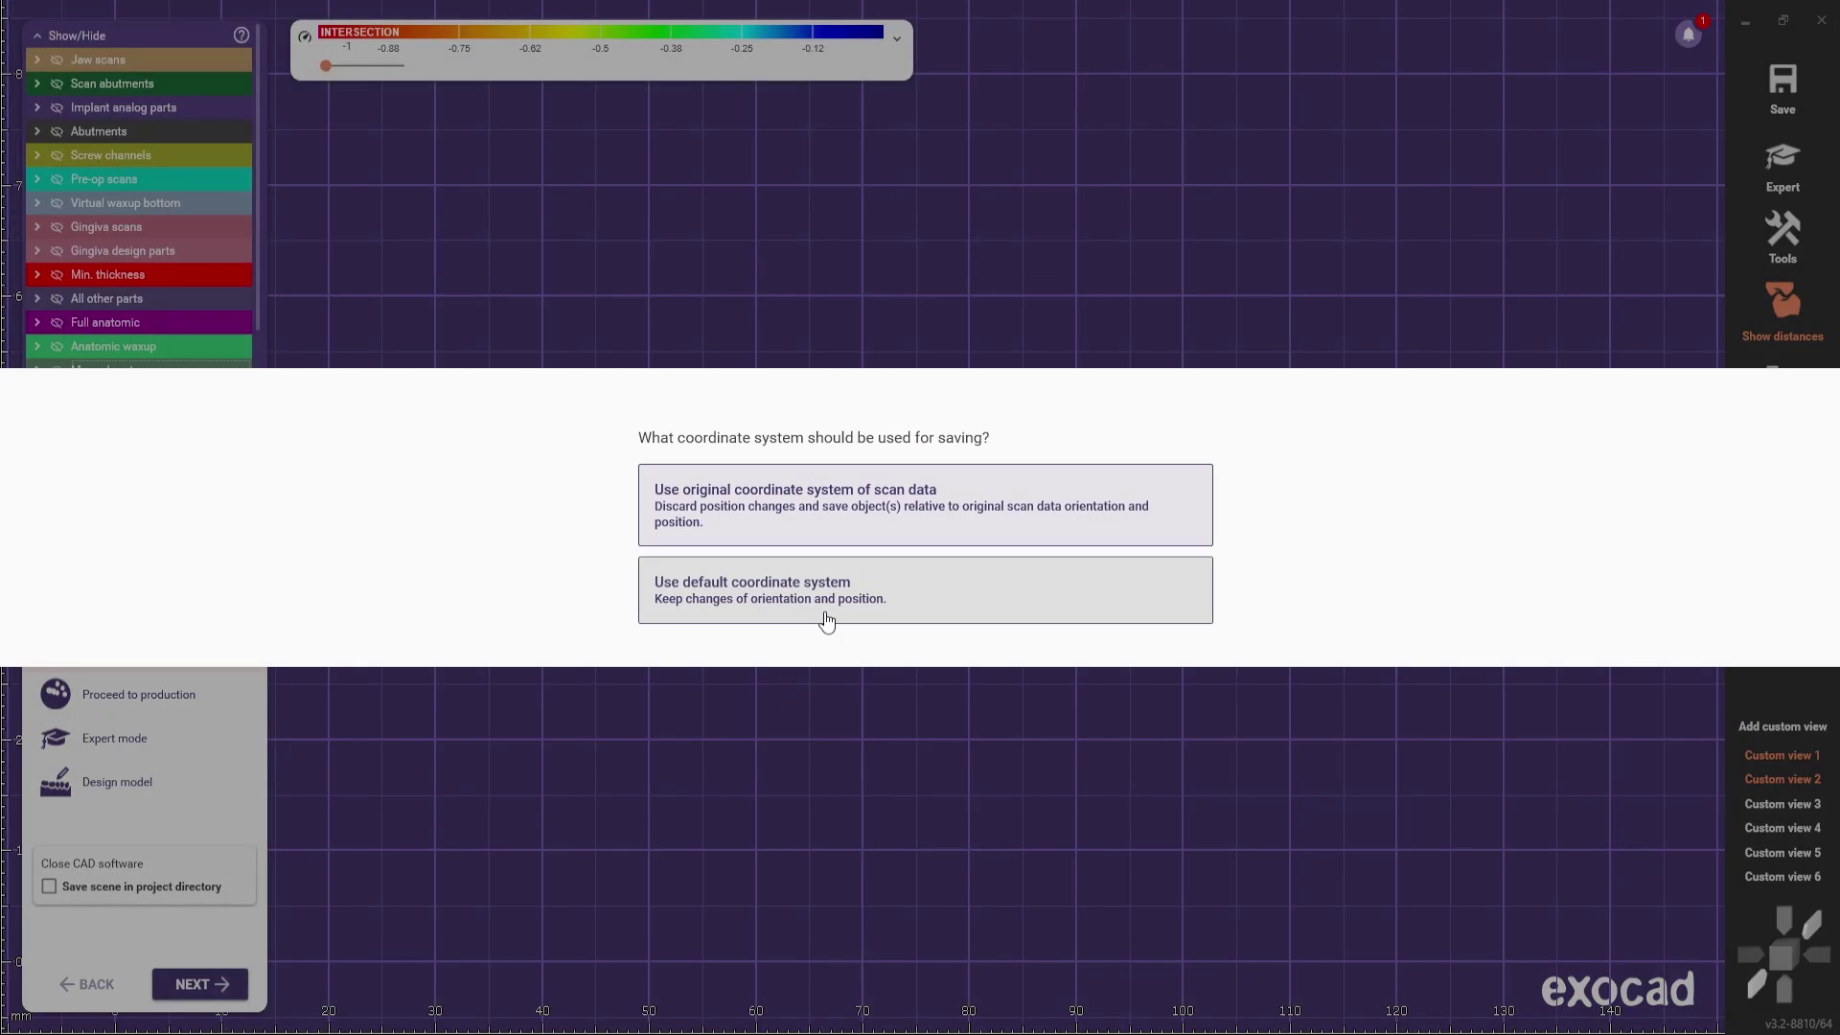
left_click(821, 618)
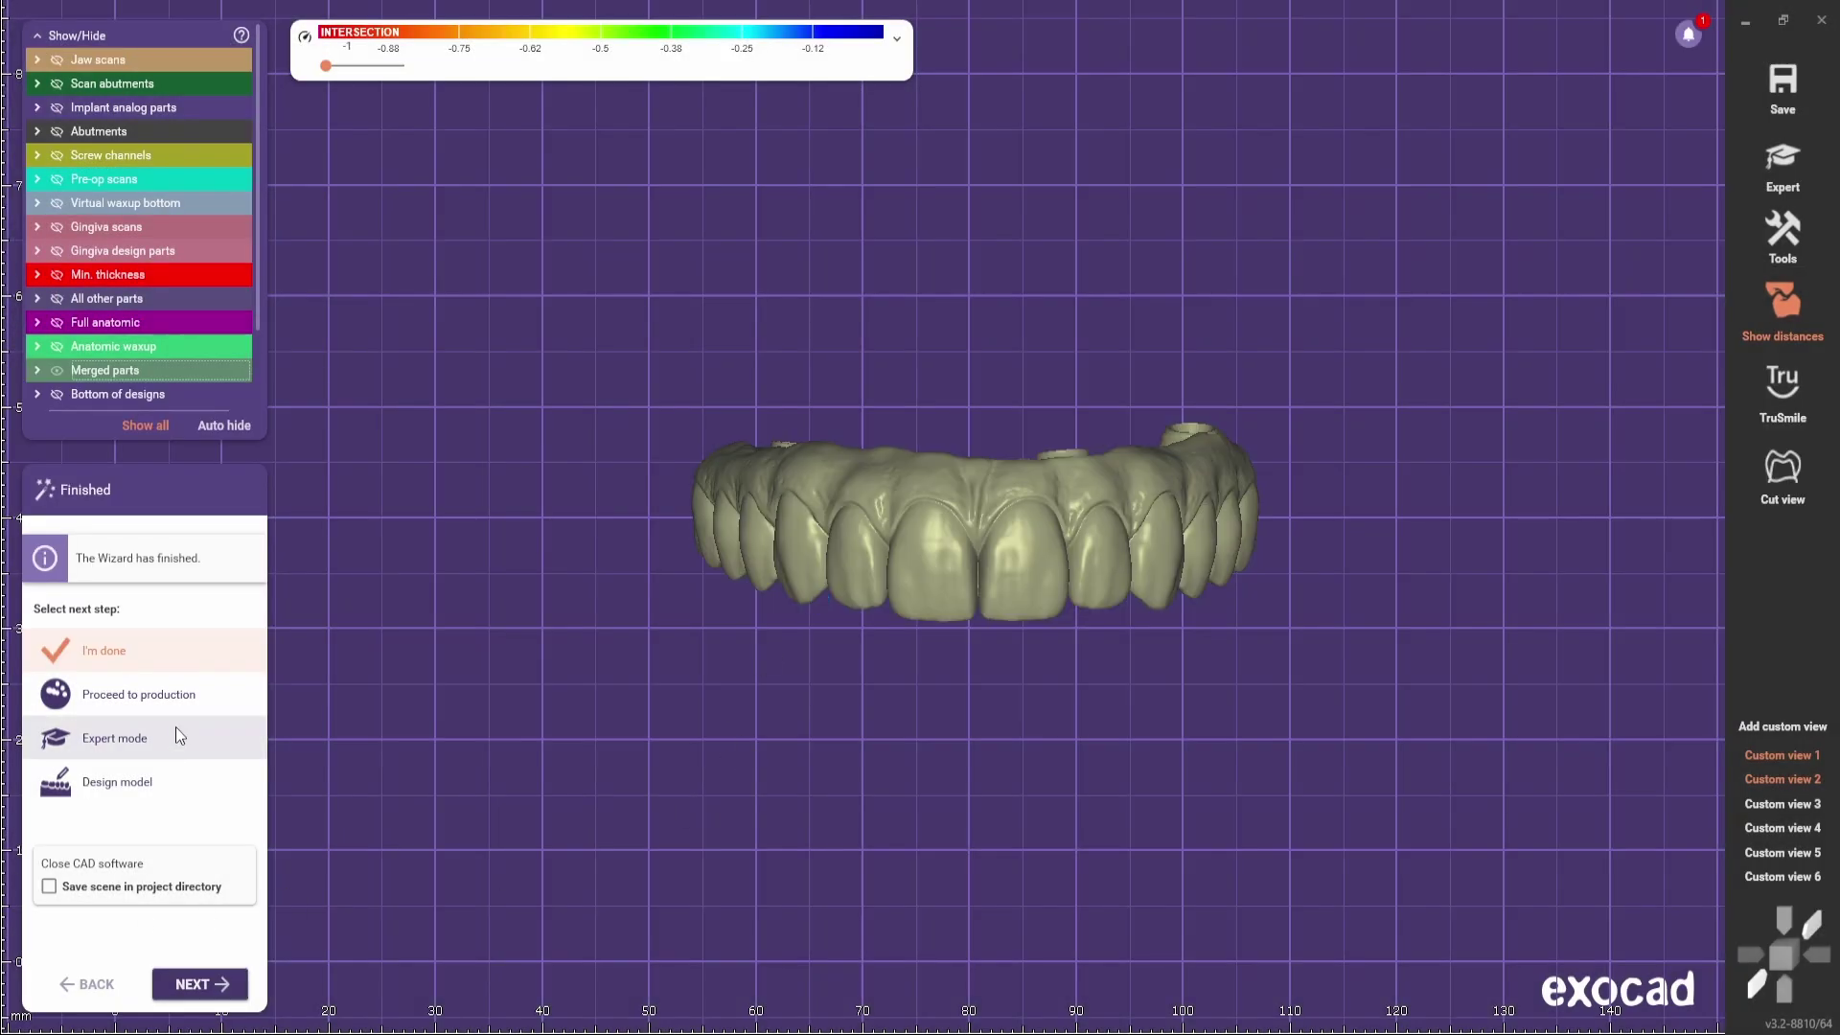
Step: Switch to expert mode and delete the merged parts of the upper bridge, teeth 16 to 26
left_click(177, 733)
left_click(920, 544)
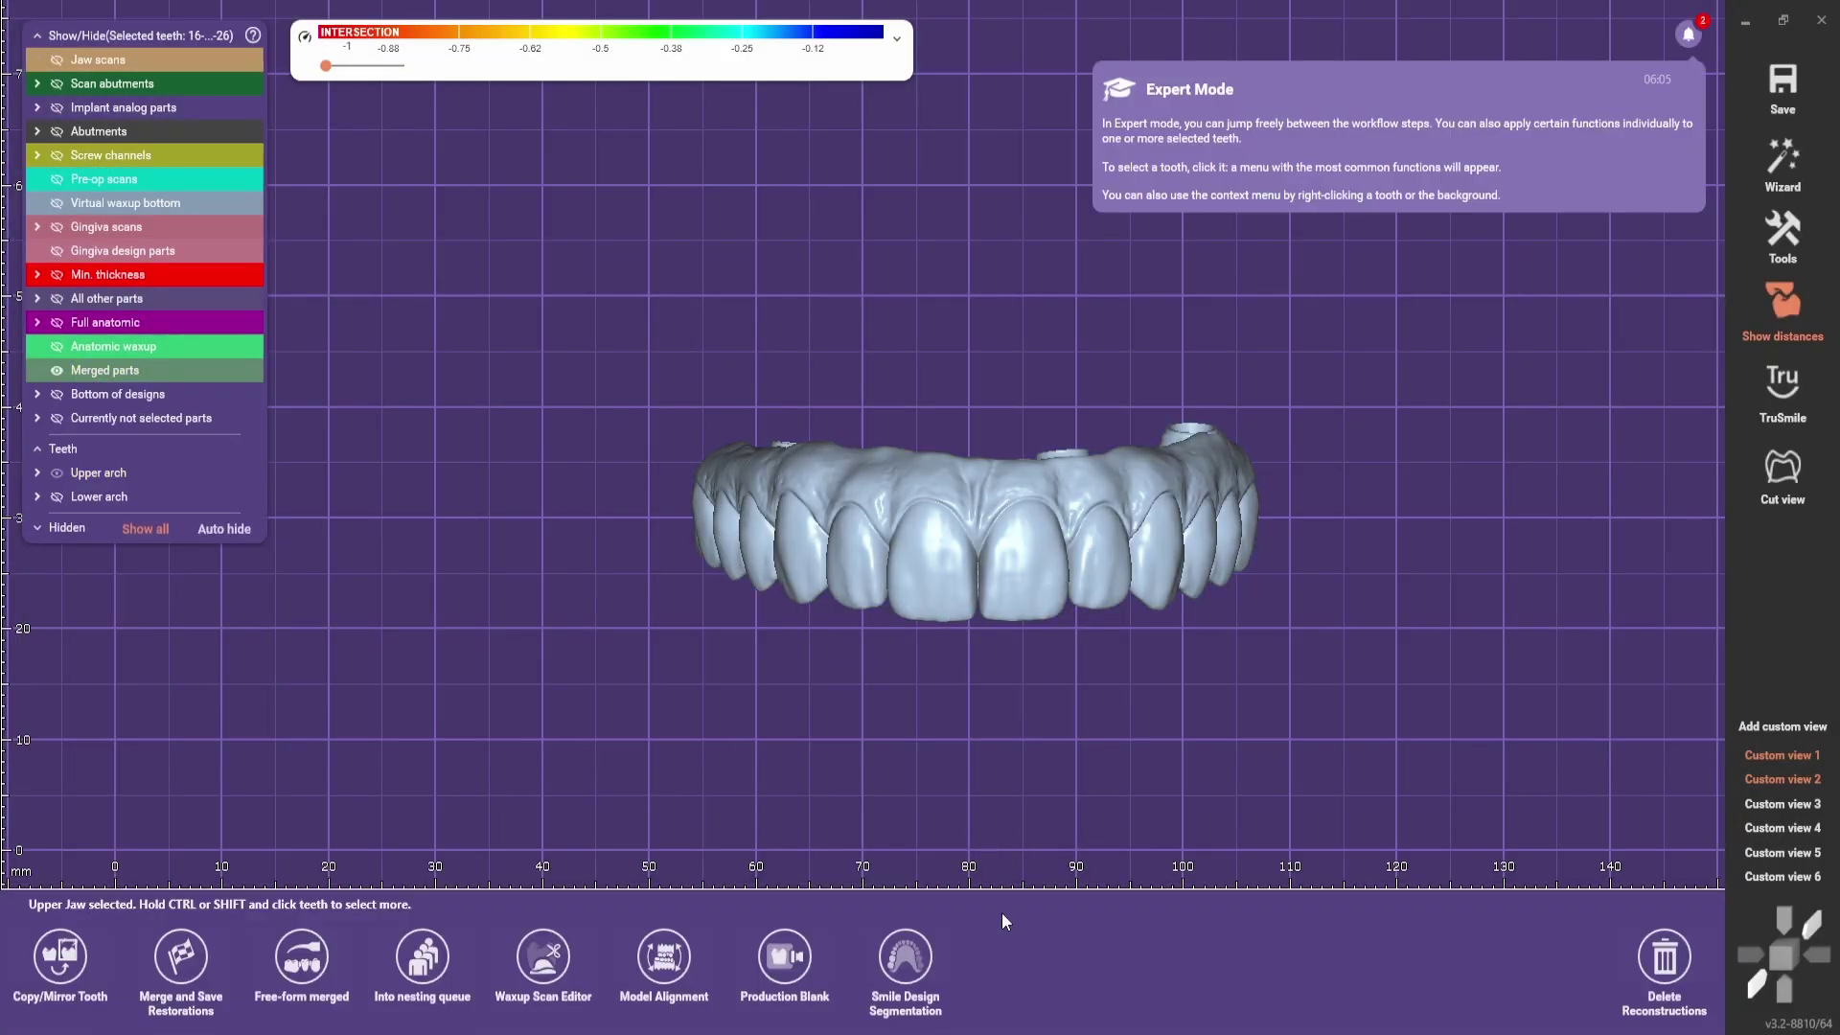
left_click(1684, 968)
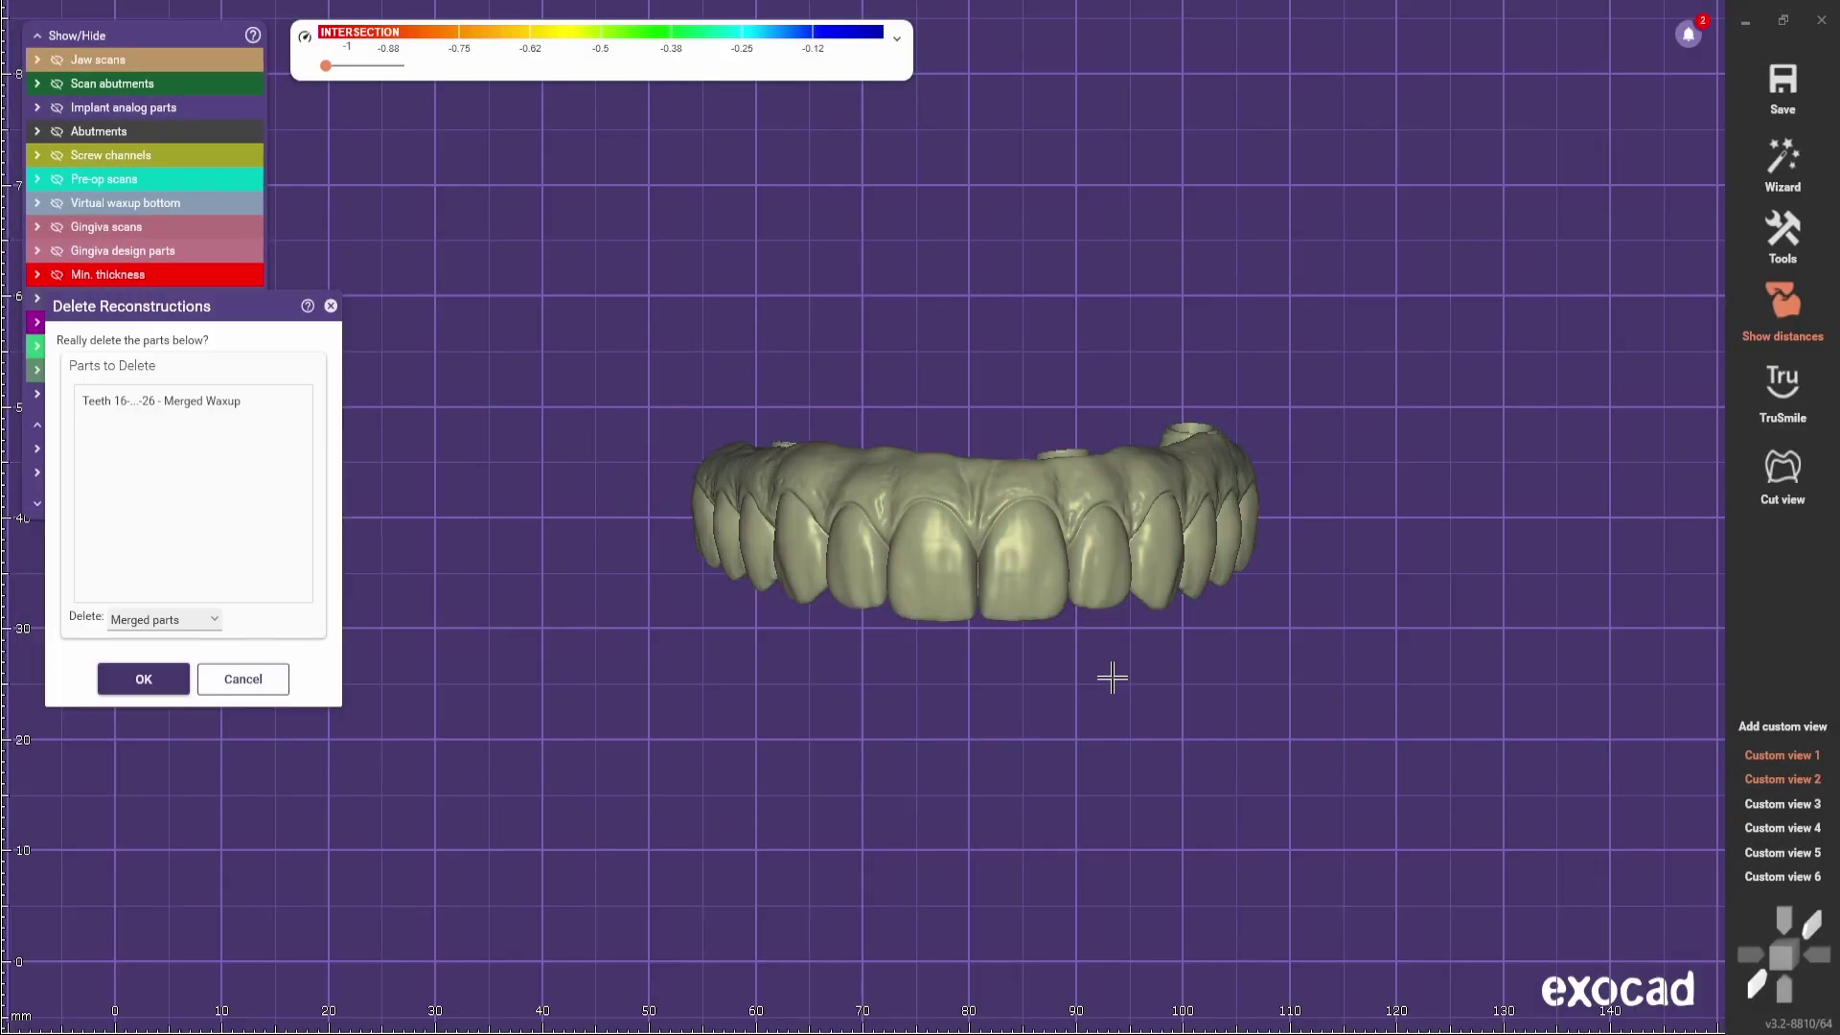
left_click(144, 679)
Step: Change the reconstruction type of tooth 11 to Reduced
left_click(1780, 233)
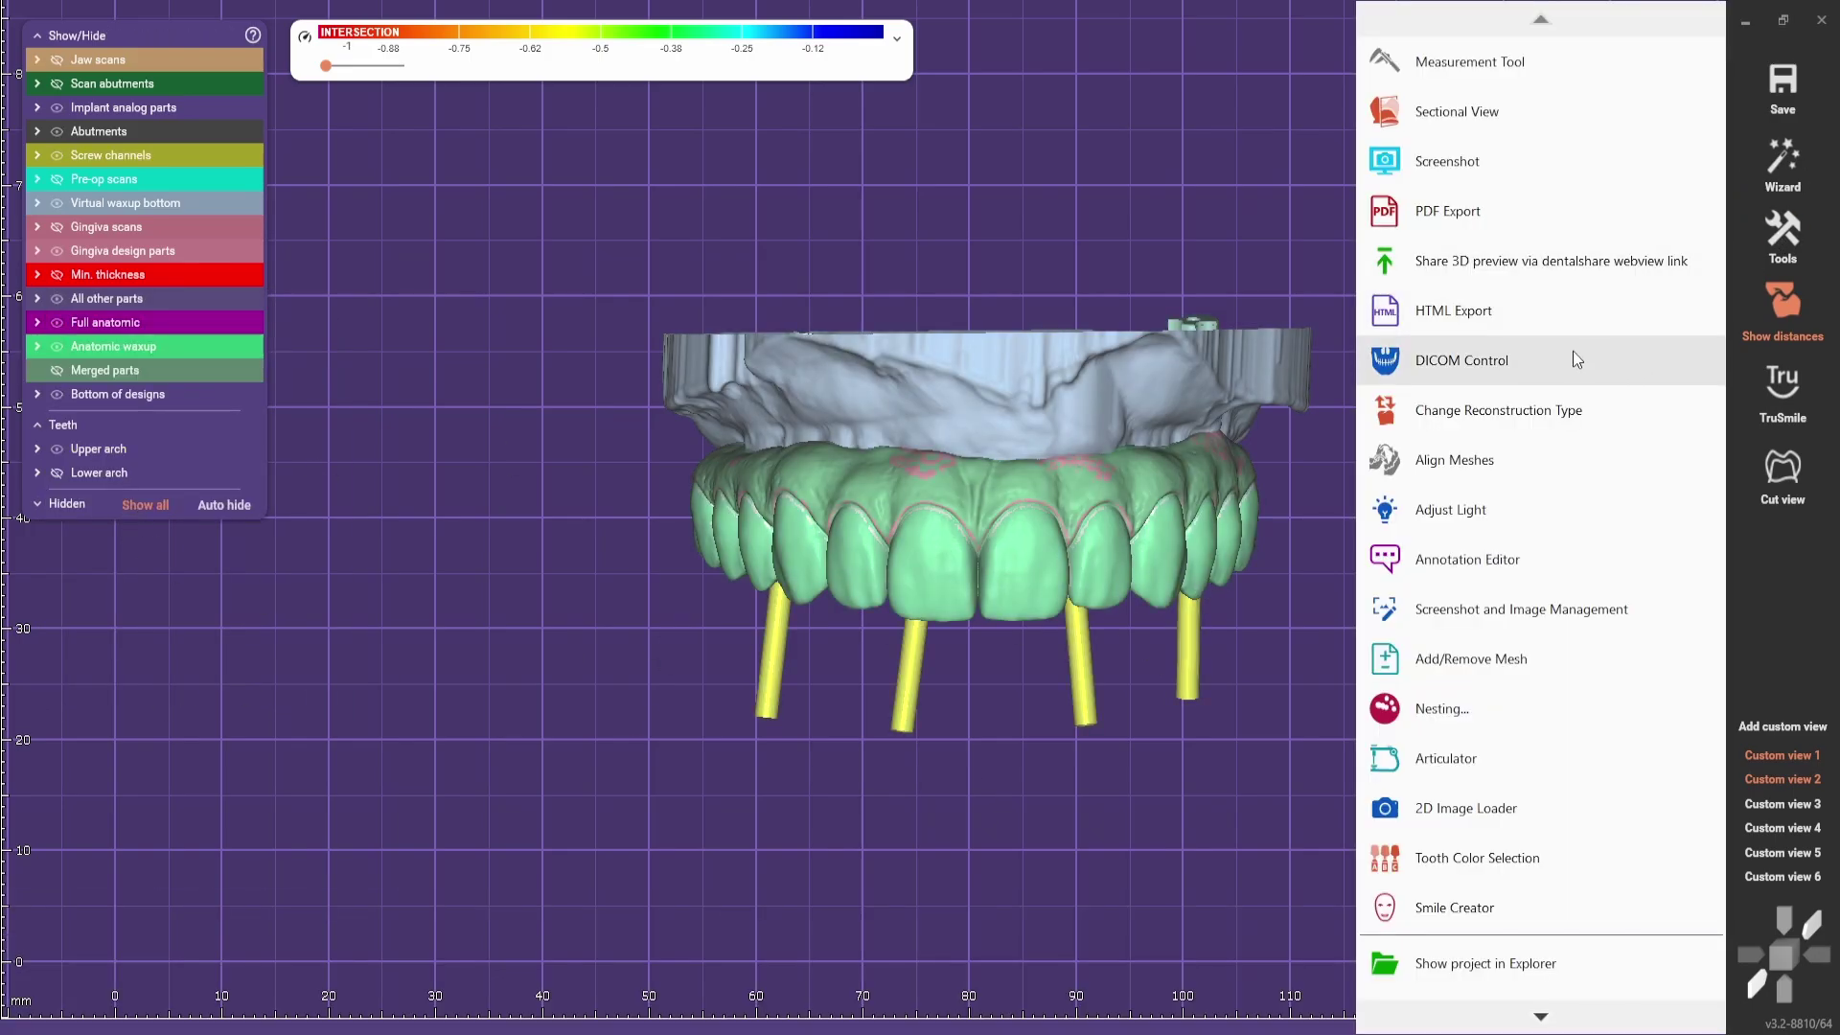
left_click(1552, 374)
left_click(238, 484)
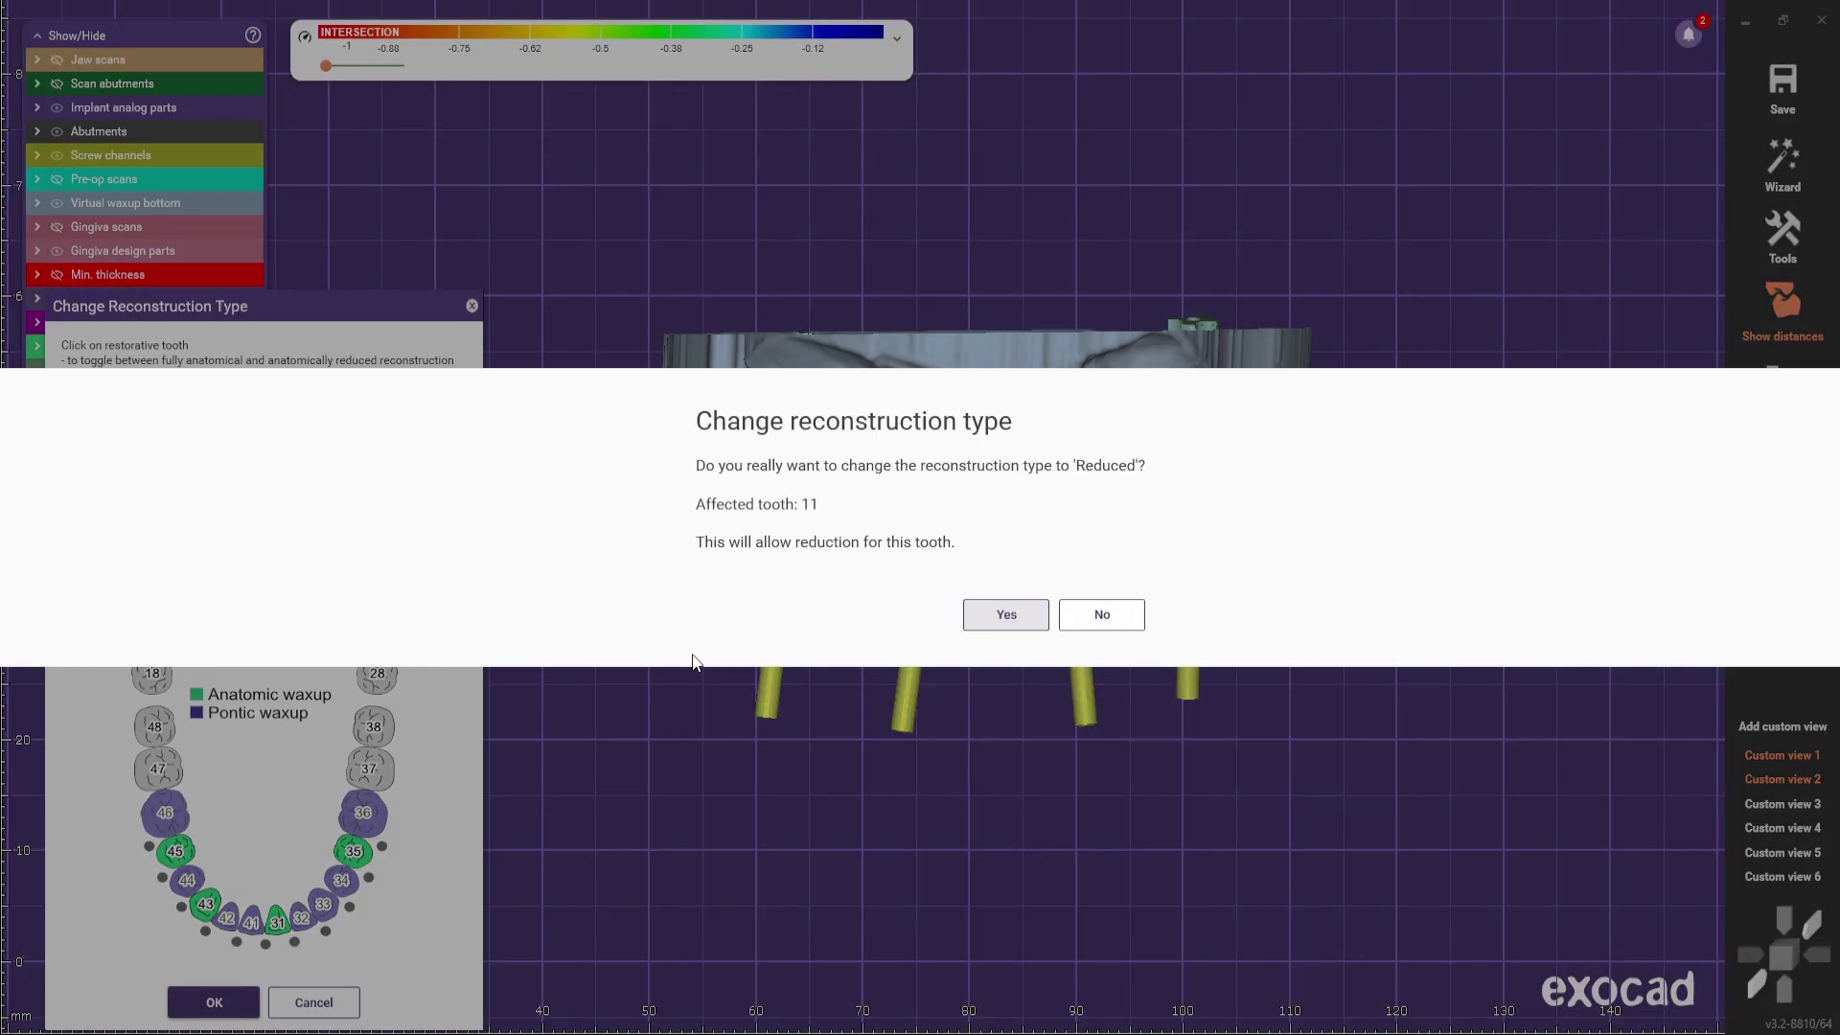
left_click(999, 633)
left_click(214, 1002)
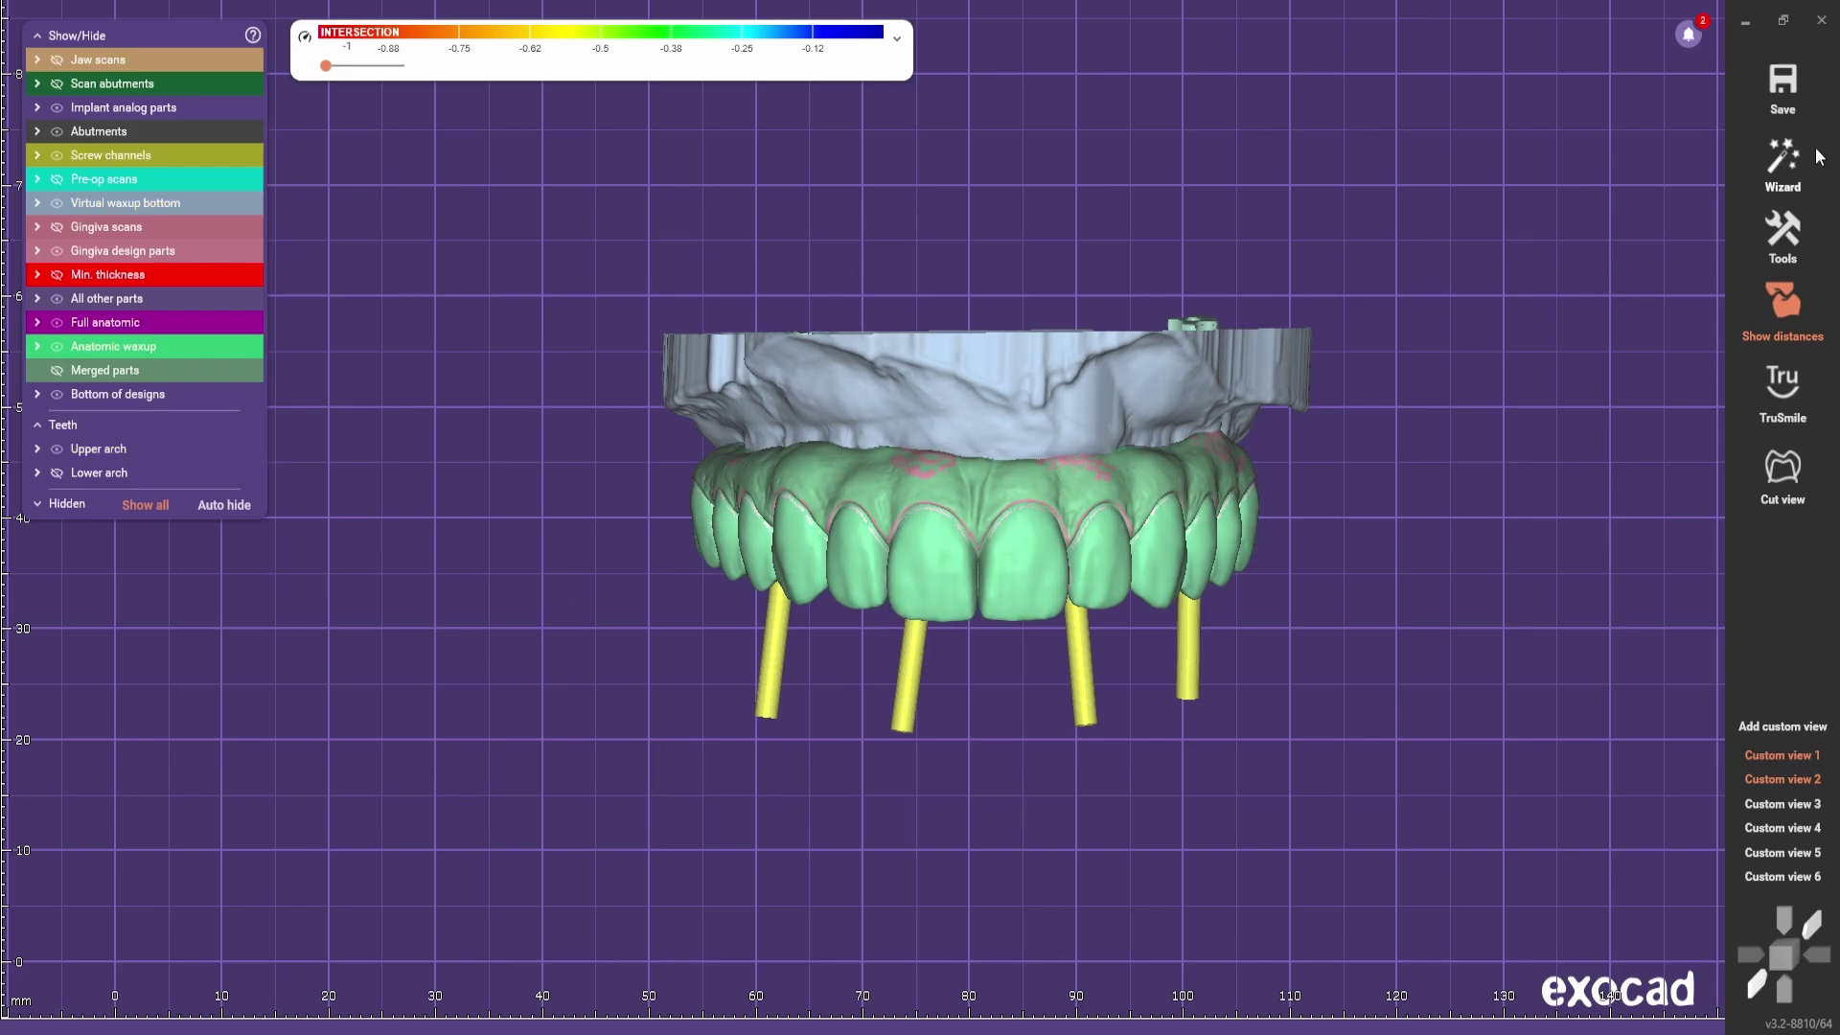
Step: Return to the wizard's Anatomic Reduction stage and show only the upper anatomic waxup
left_click(1784, 165)
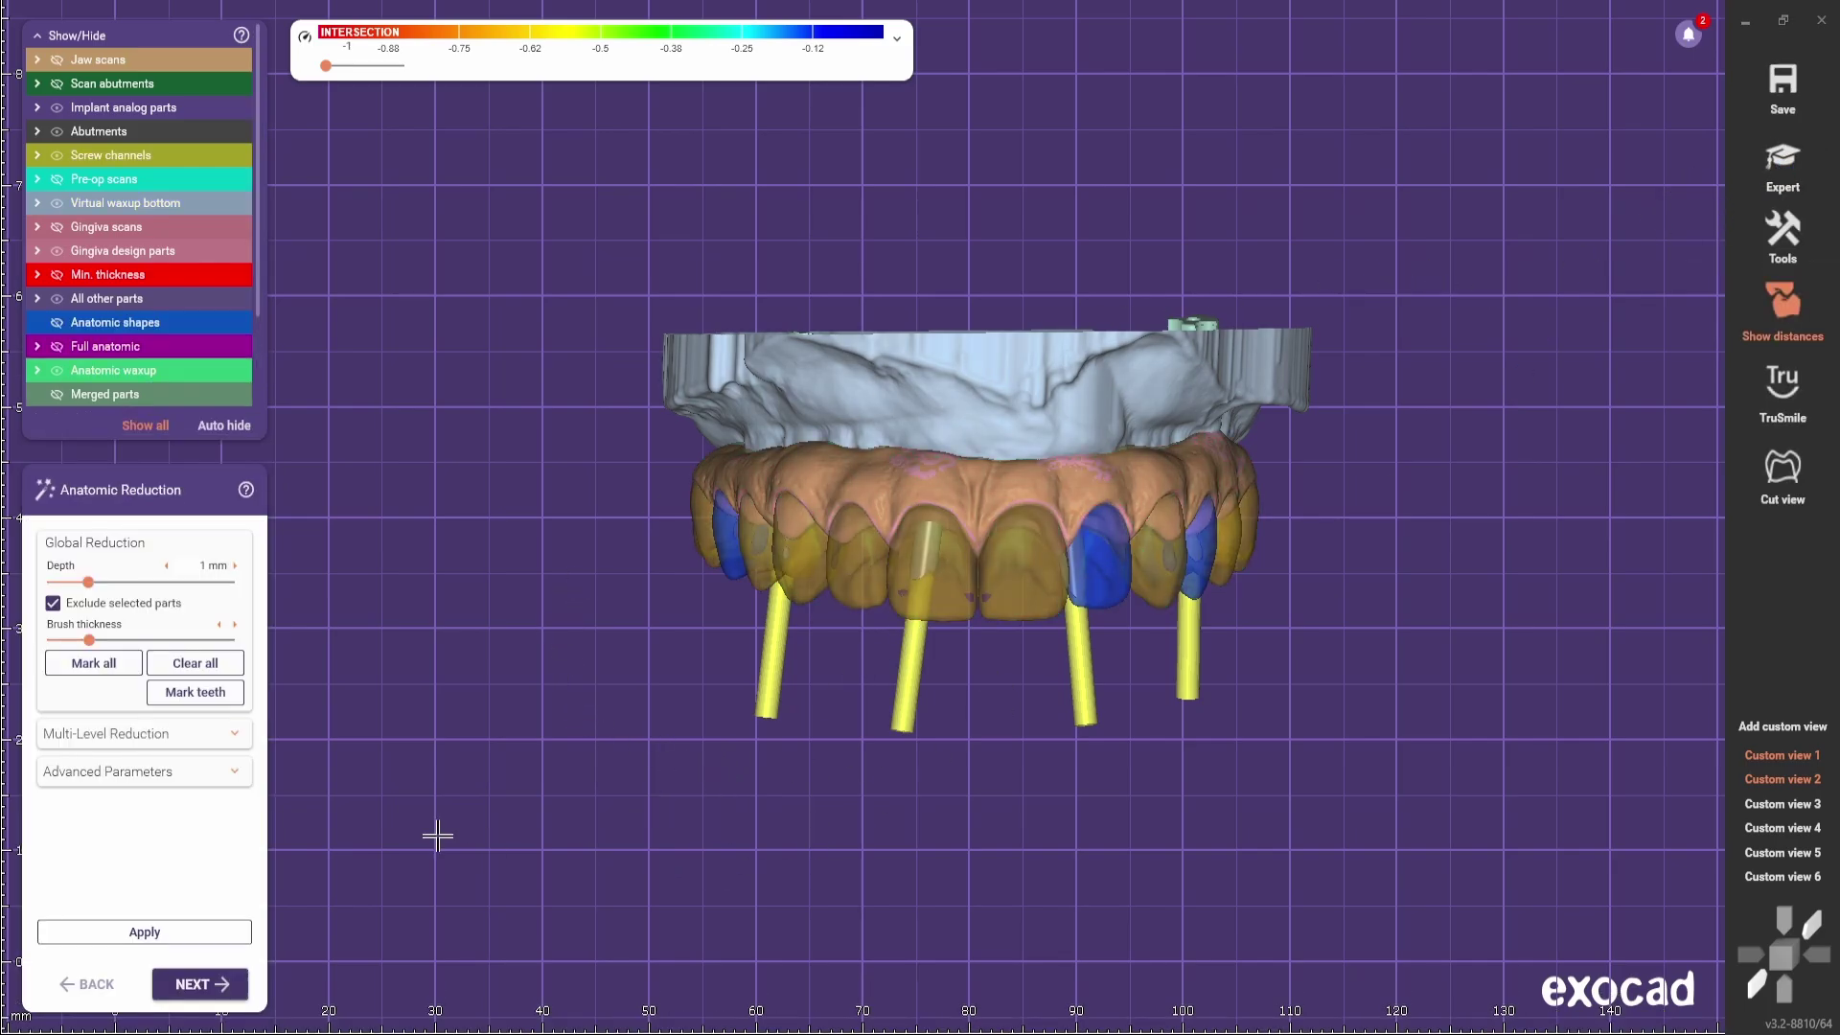
left_click(156, 427)
double_click(170, 372)
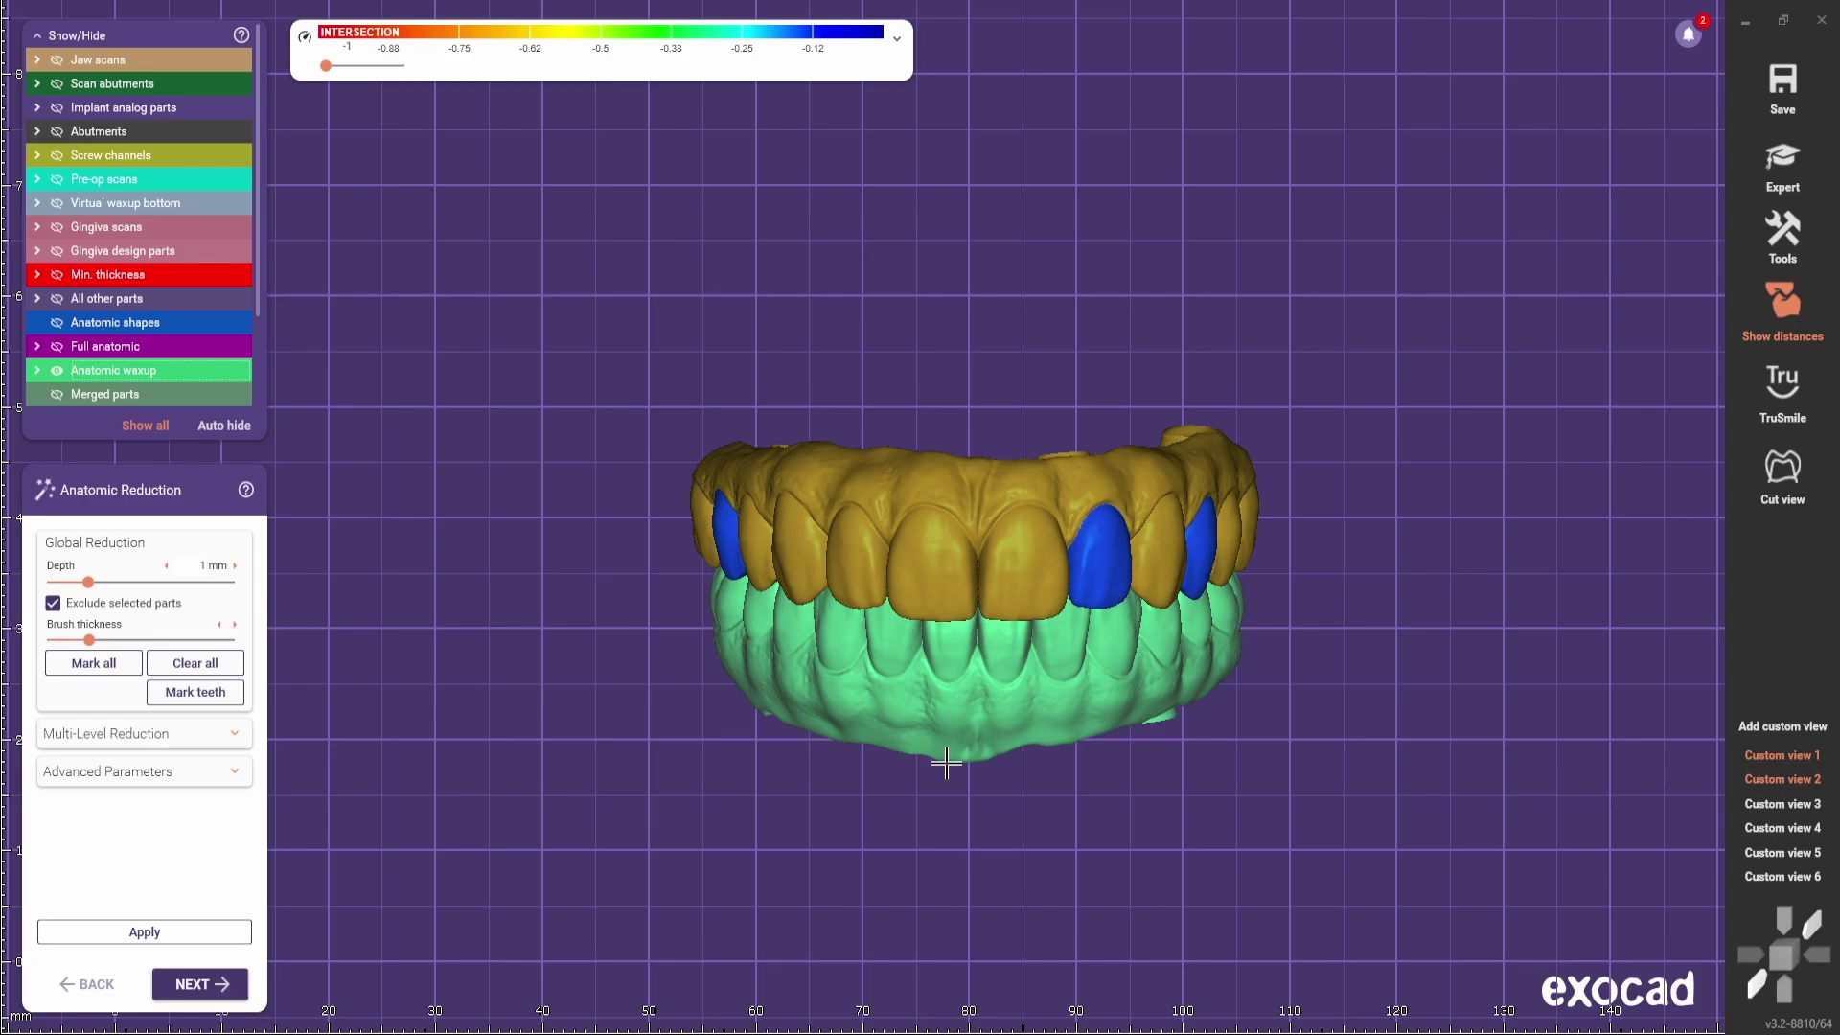
middle_click(961, 678, "ctrl")
Step: Mark the teeth and paint the waxup's palatal surface and screw-hole areas as excluded from reduction, using a thicker brush
left_click(195, 694)
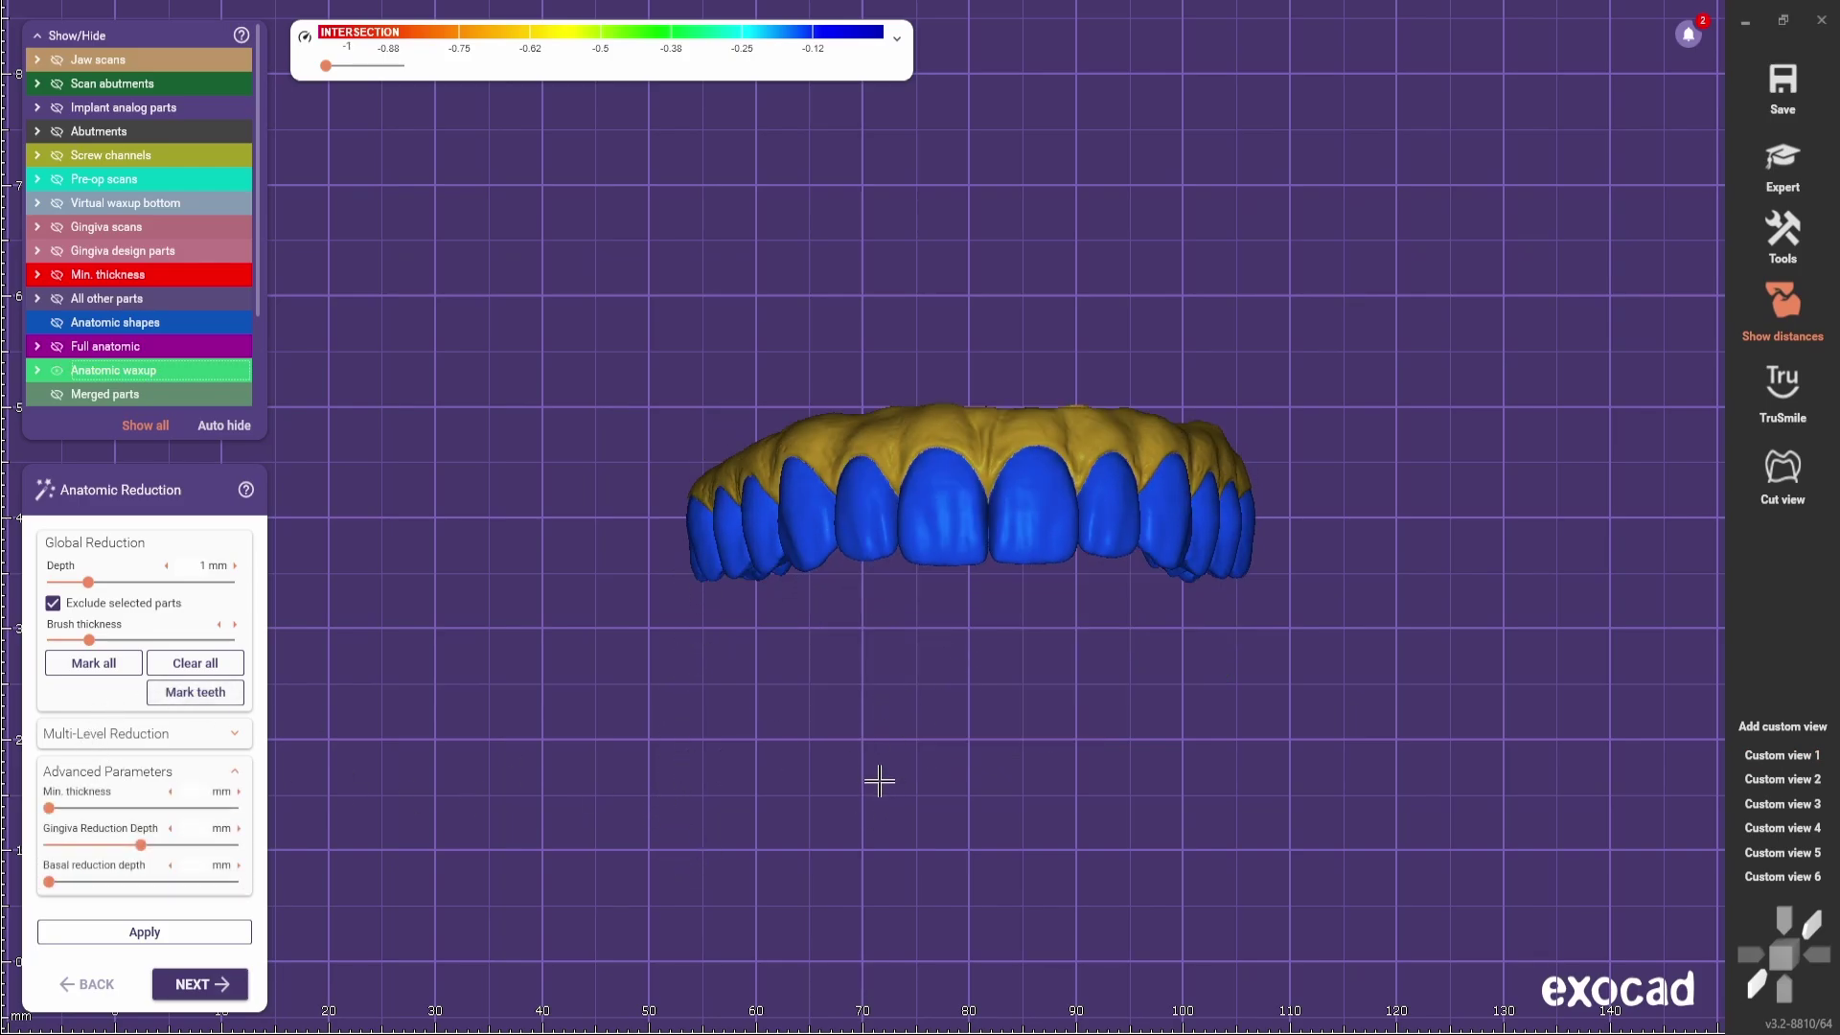
scroll(887, 671, "up", 3)
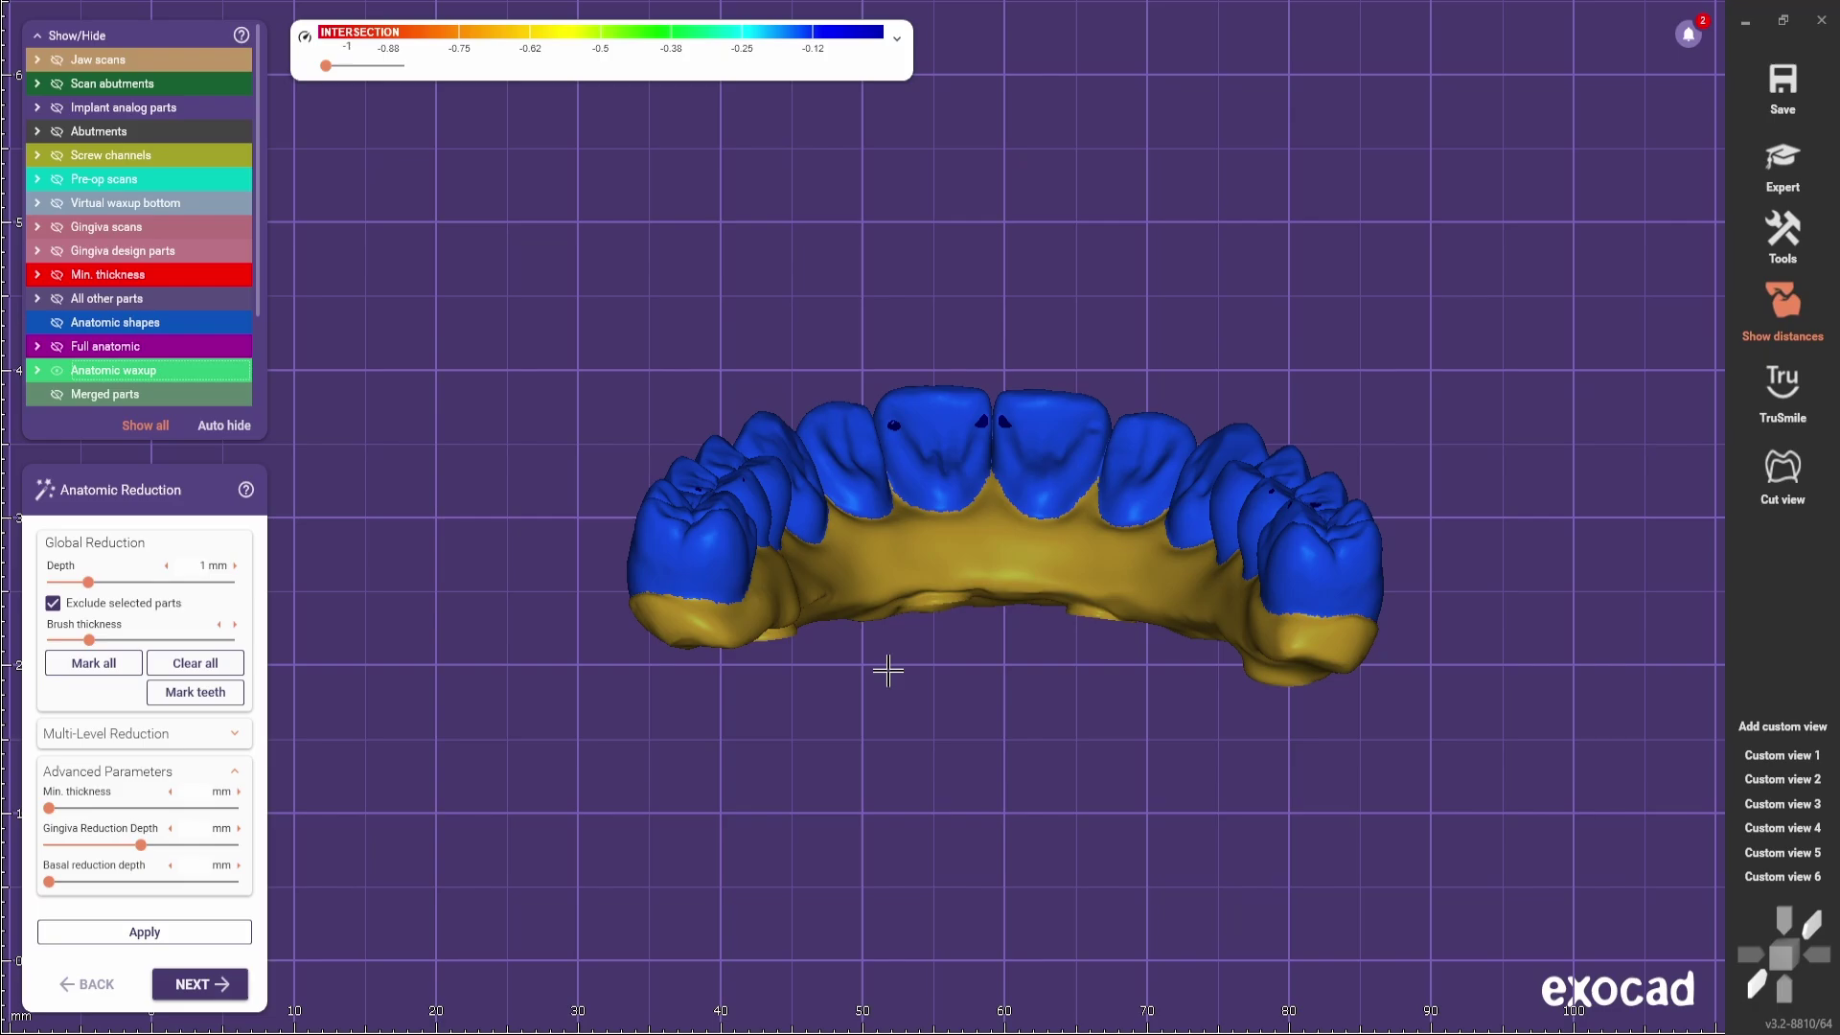
right_click_drag(964, 805, 969, 788)
right_click_drag(794, 696, 789, 668)
scroll(720, 657, "up", 3)
scroll(702, 625, "up", 5, "shift")
mouse_move(701, 625)
left_mouse_down()
mouse_move(888, 469)
mouse_move(1275, 420)
mouse_move(1211, 529)
mouse_move(824, 586)
left_mouse_up()
right_click_drag(824, 586, 821, 671)
scroll(821, 676, "up", 3)
left_click_drag(707, 551, 780, 616)
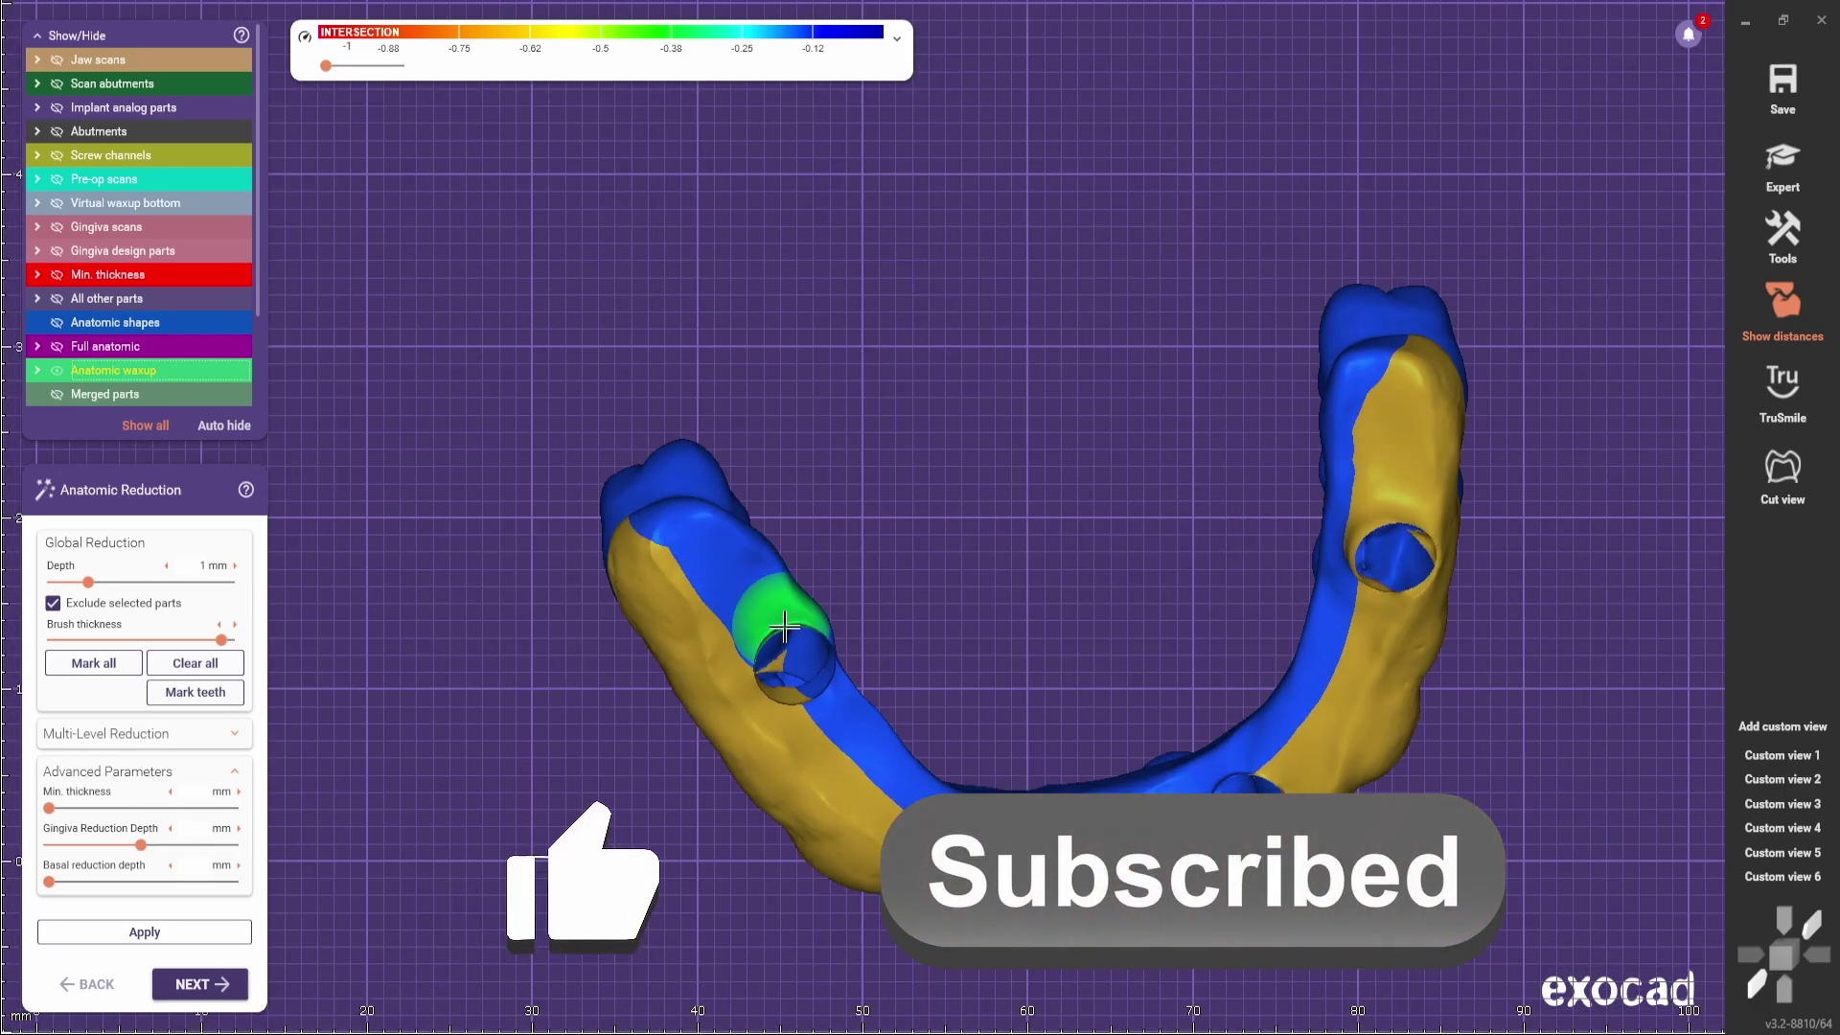
left_click_drag(780, 616, 876, 765)
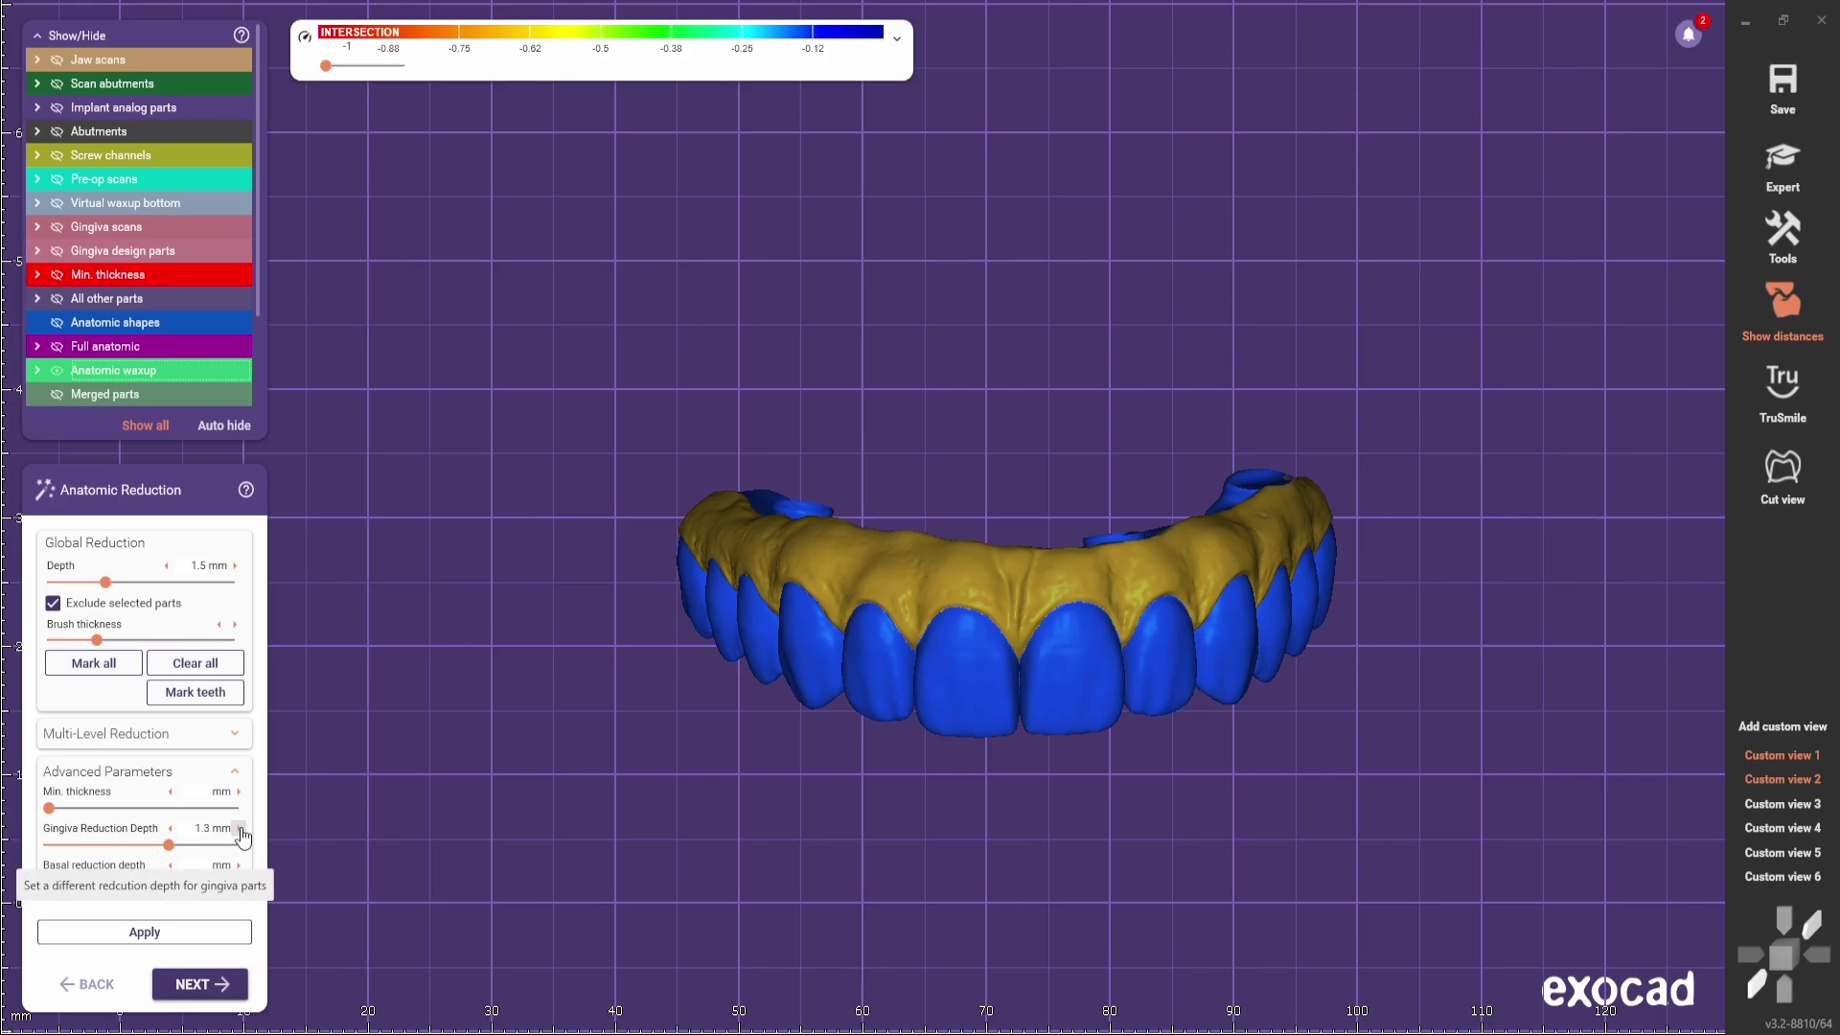
Step: Apply the anatomic reduction with 1.5 mm depth and 1.5 mm gingiva reduction depth, showing only the reduced waxup for inspection
left_click(133, 945)
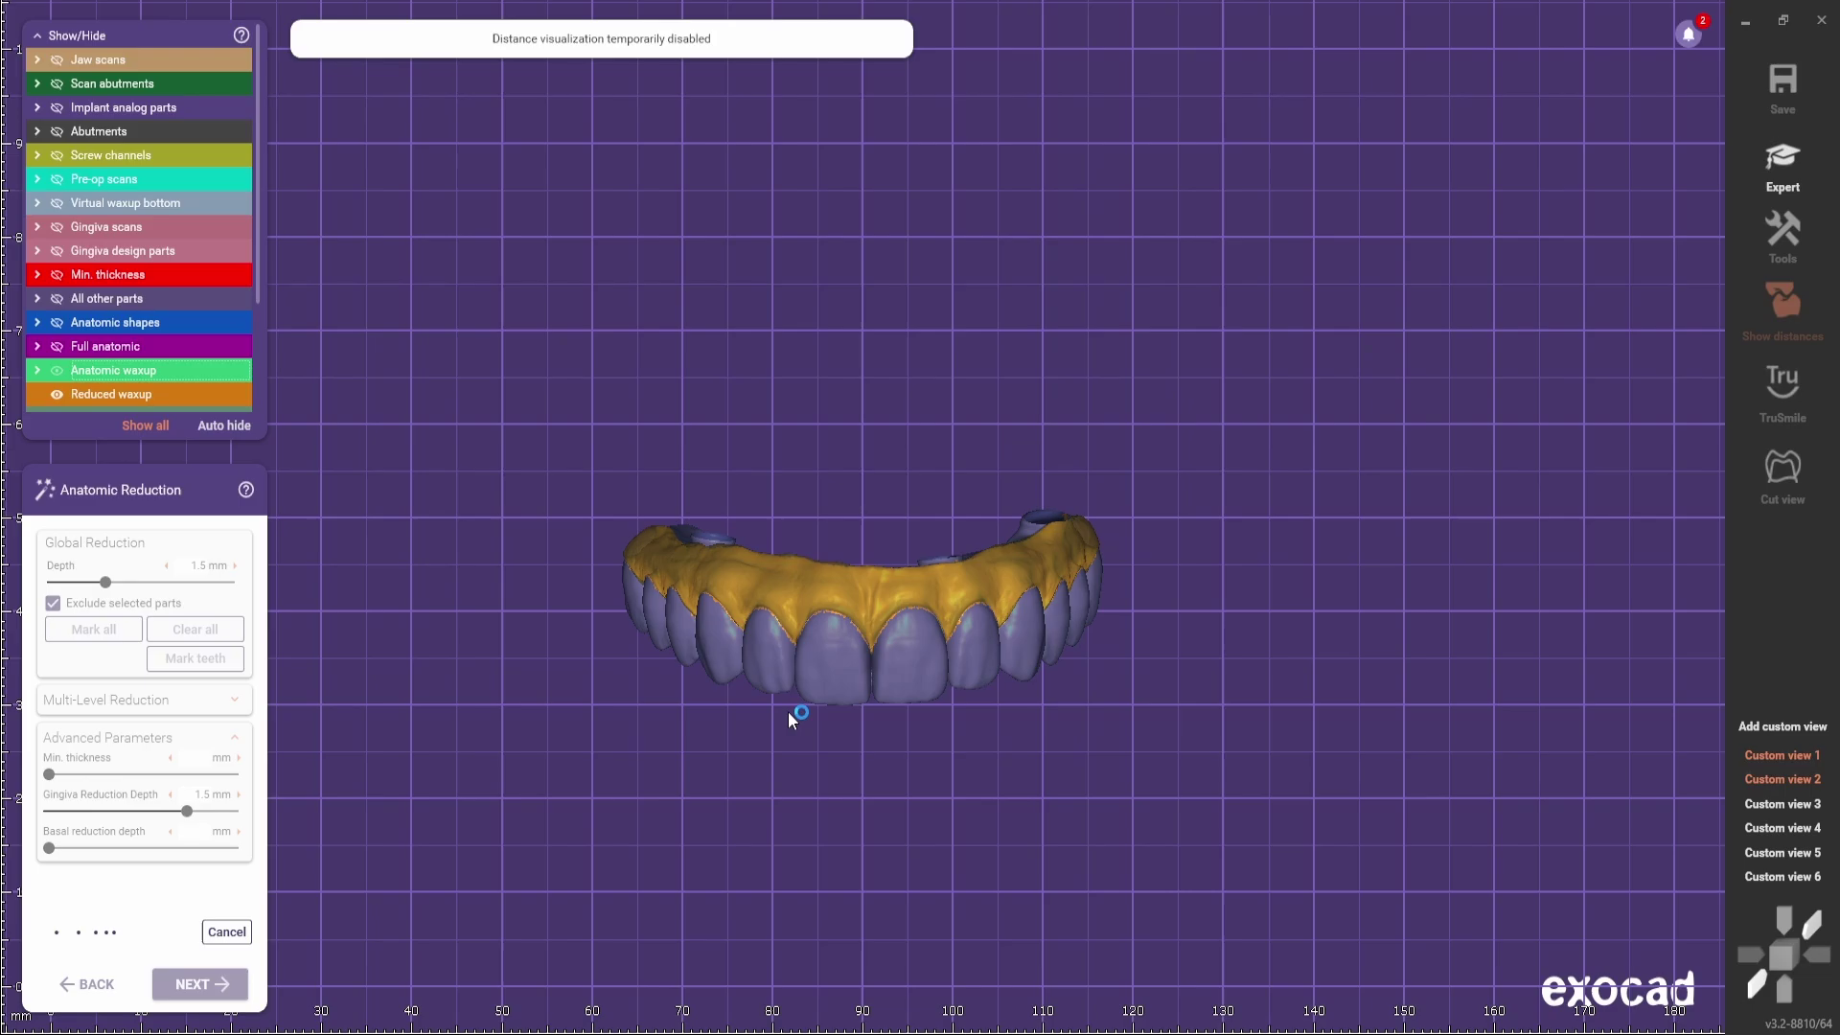
left_click(202, 370)
scroll(944, 702, "up", 1)
right_click_drag(944, 702, 690, 727)
scroll(740, 727, "down", 2)
scroll(731, 681, "up", 2)
middle_click_drag(773, 719, 955, 589)
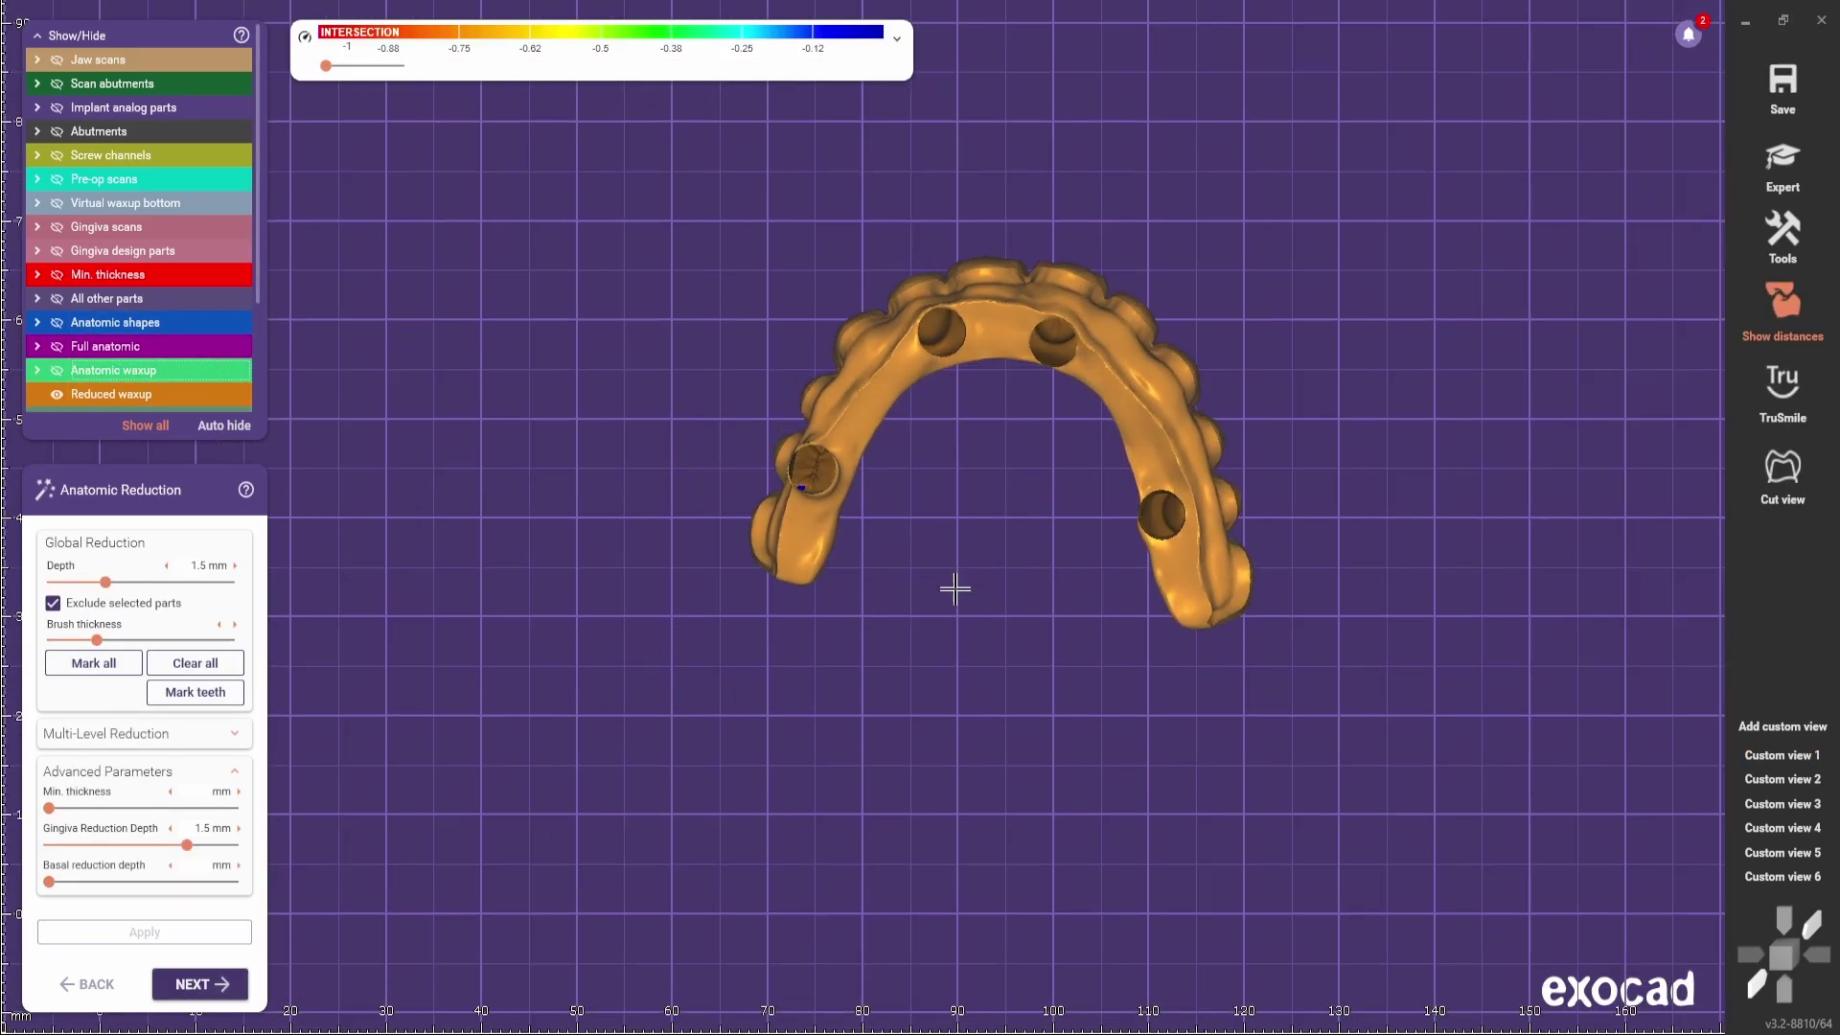
right_click_drag(955, 588, 892, 603)
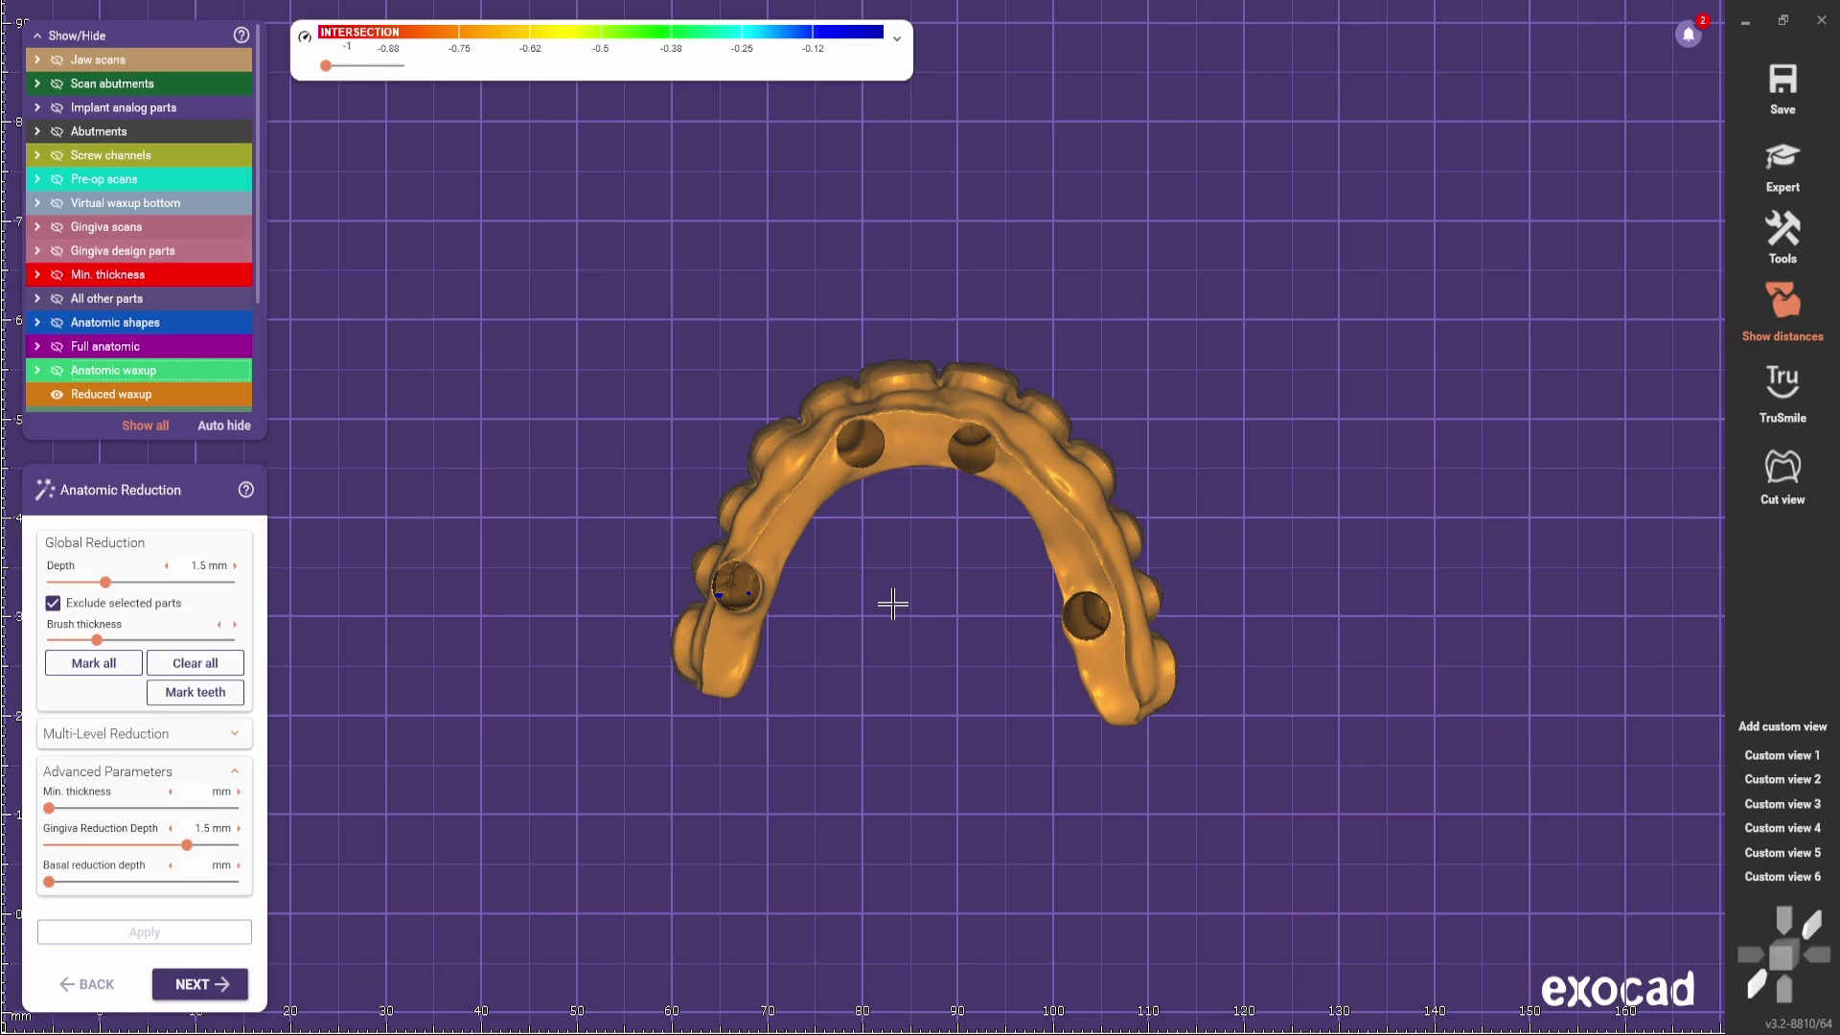
scroll(913, 681, "up", 2)
Step: Proceed to free-forming and reshape the reduced waxup beside the first posterior screw hole with the Ridge and Cusps presets
left_click(198, 984)
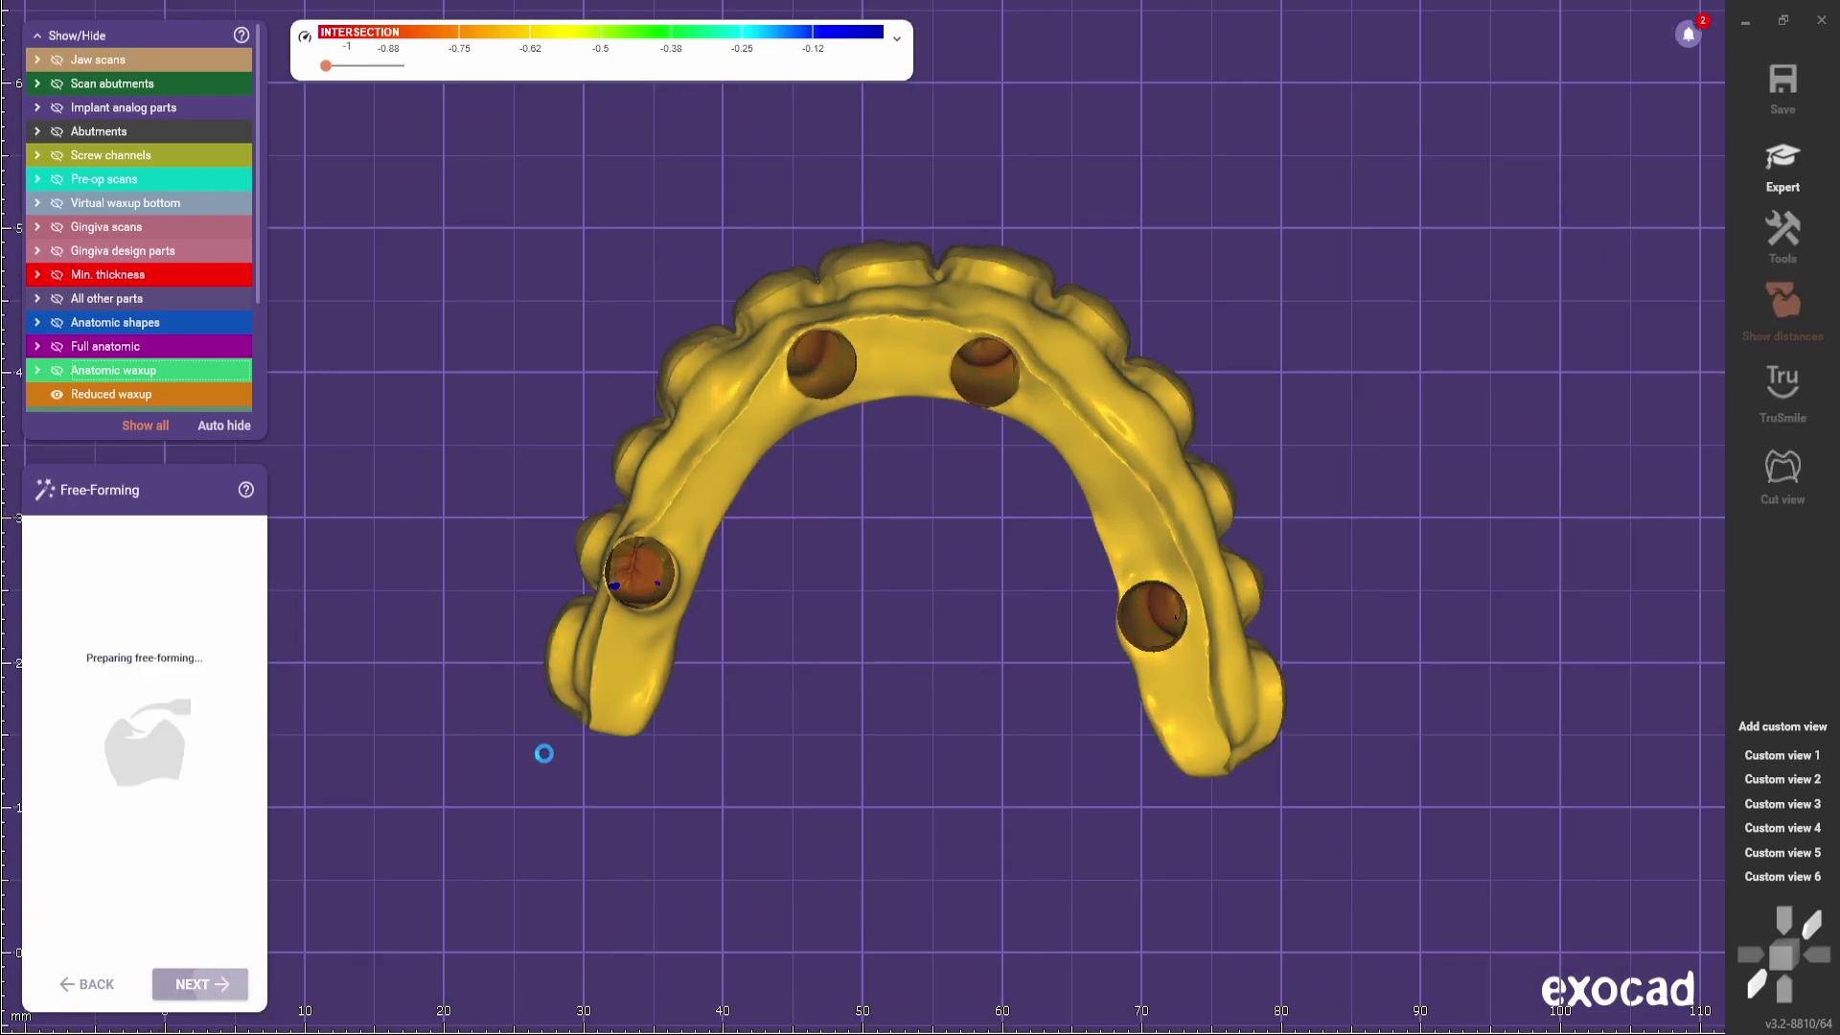
left_click(221, 659)
scroll(508, 725, "up", 3)
scroll(508, 725, "up", 2)
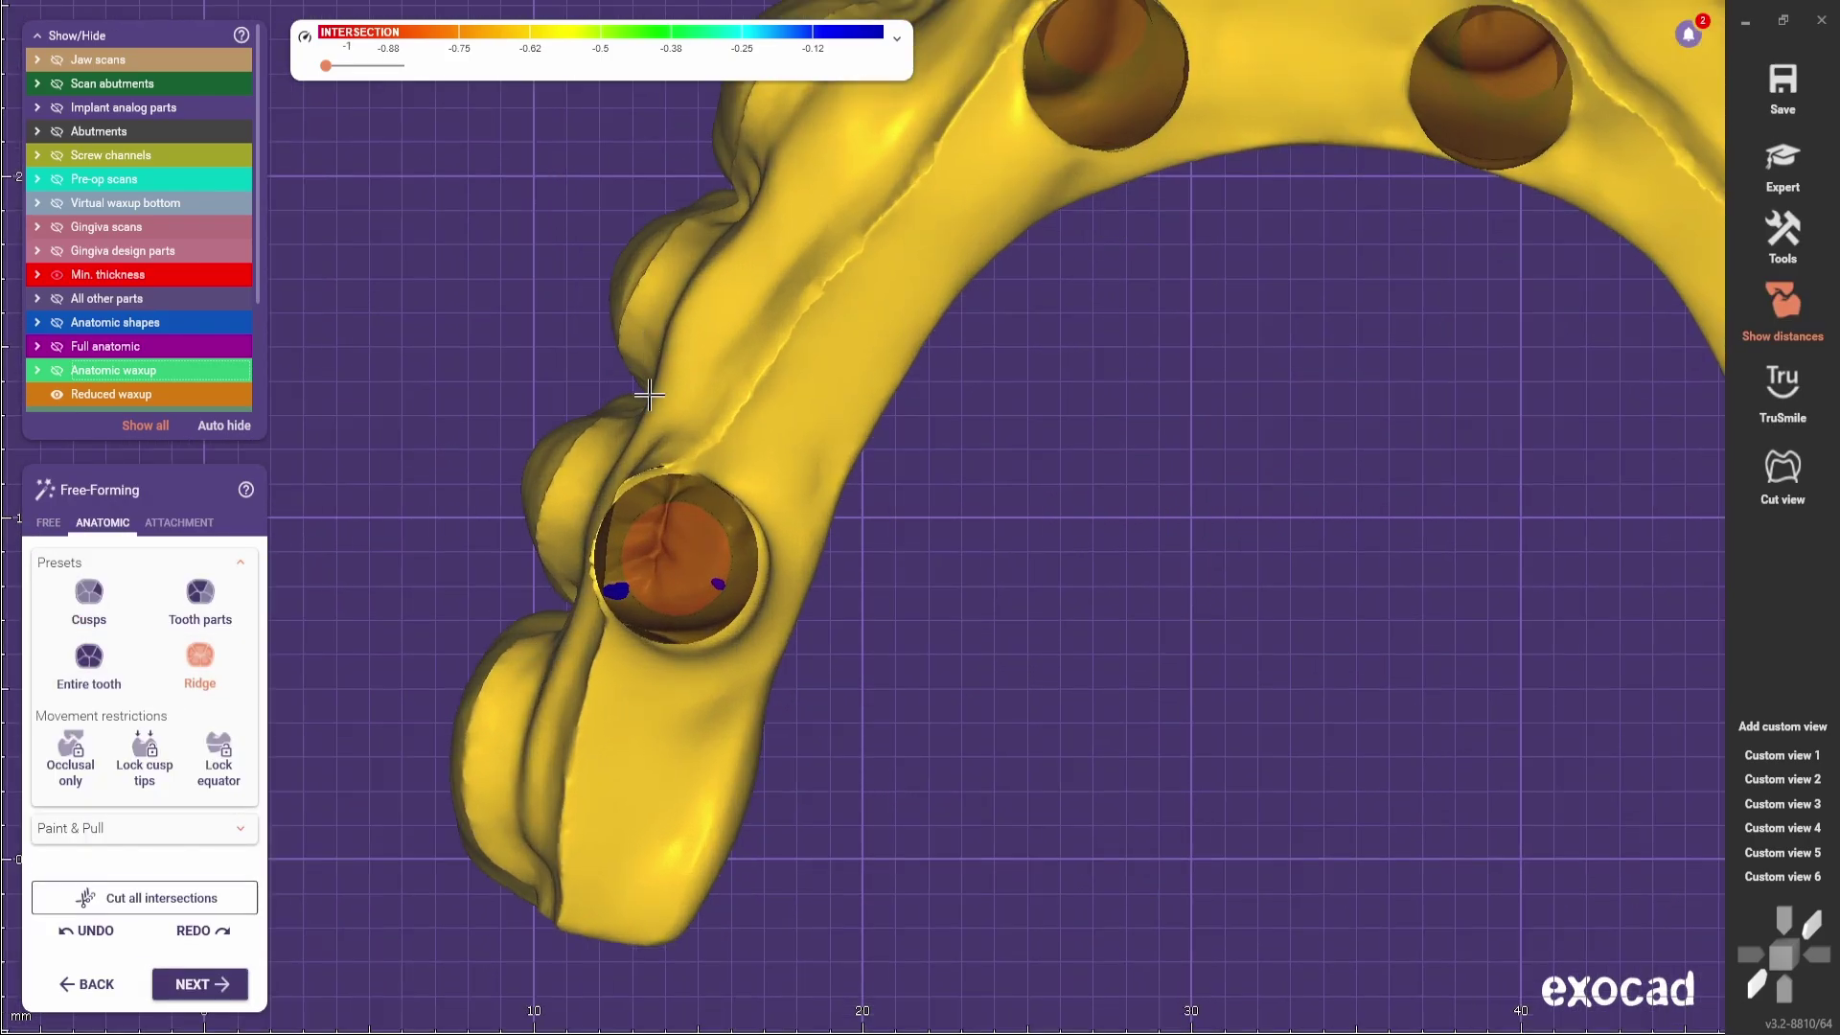
left_click(88, 594)
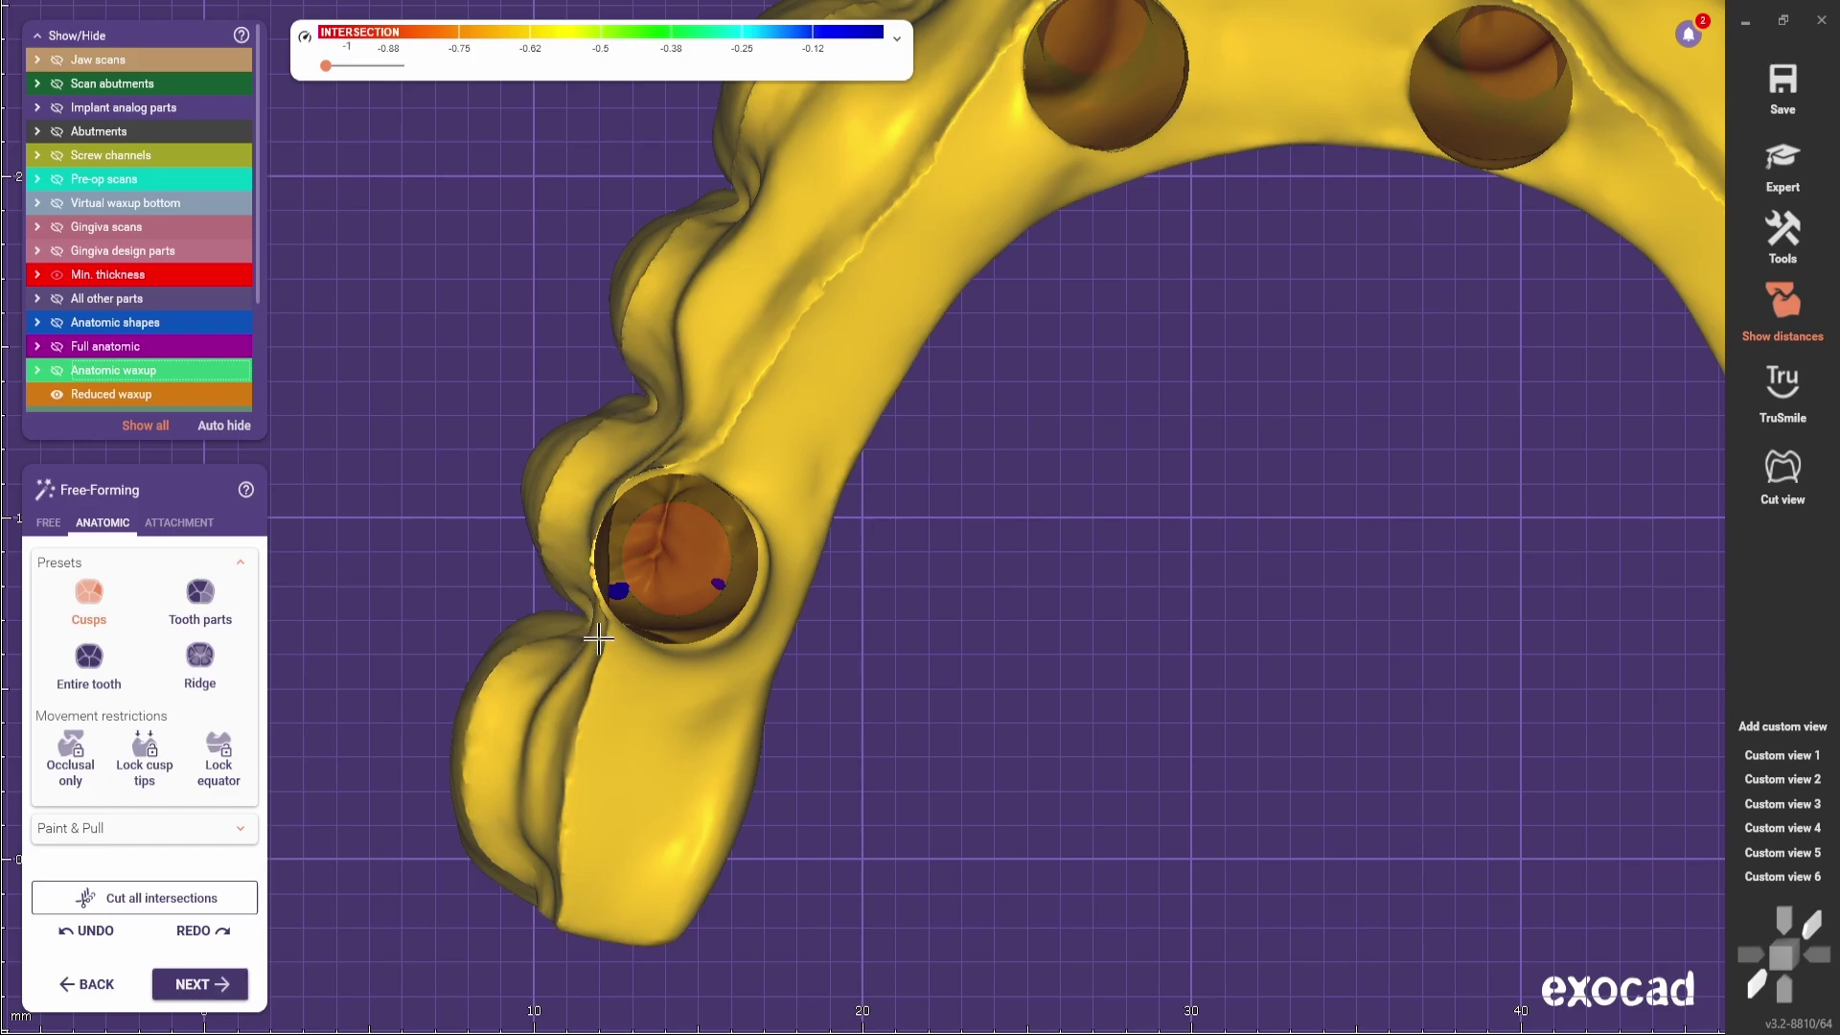
Step: Refine the outer edge beside the opposite posterior screw hole with the Cusps preset and check the whole reduced bridge
scroll(766, 441, "down", 4)
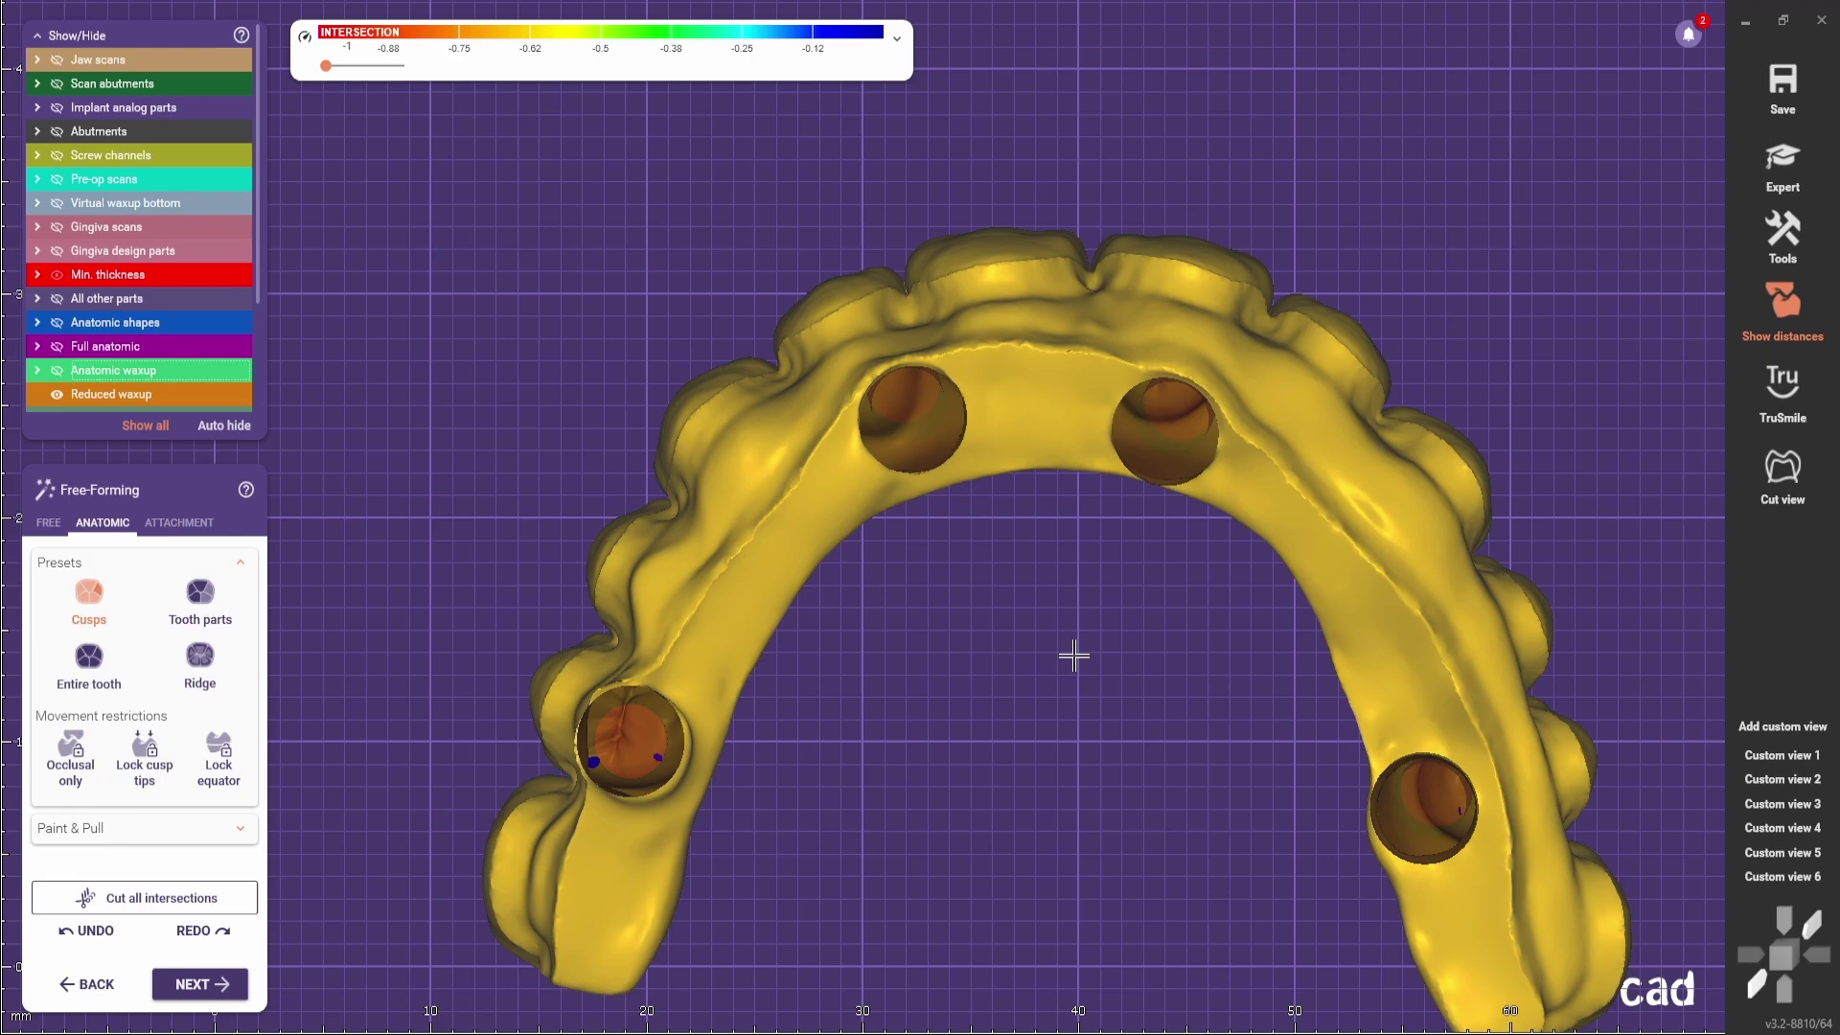
scroll(1246, 508, "up", 3)
scroll(1210, 503, "up", 4)
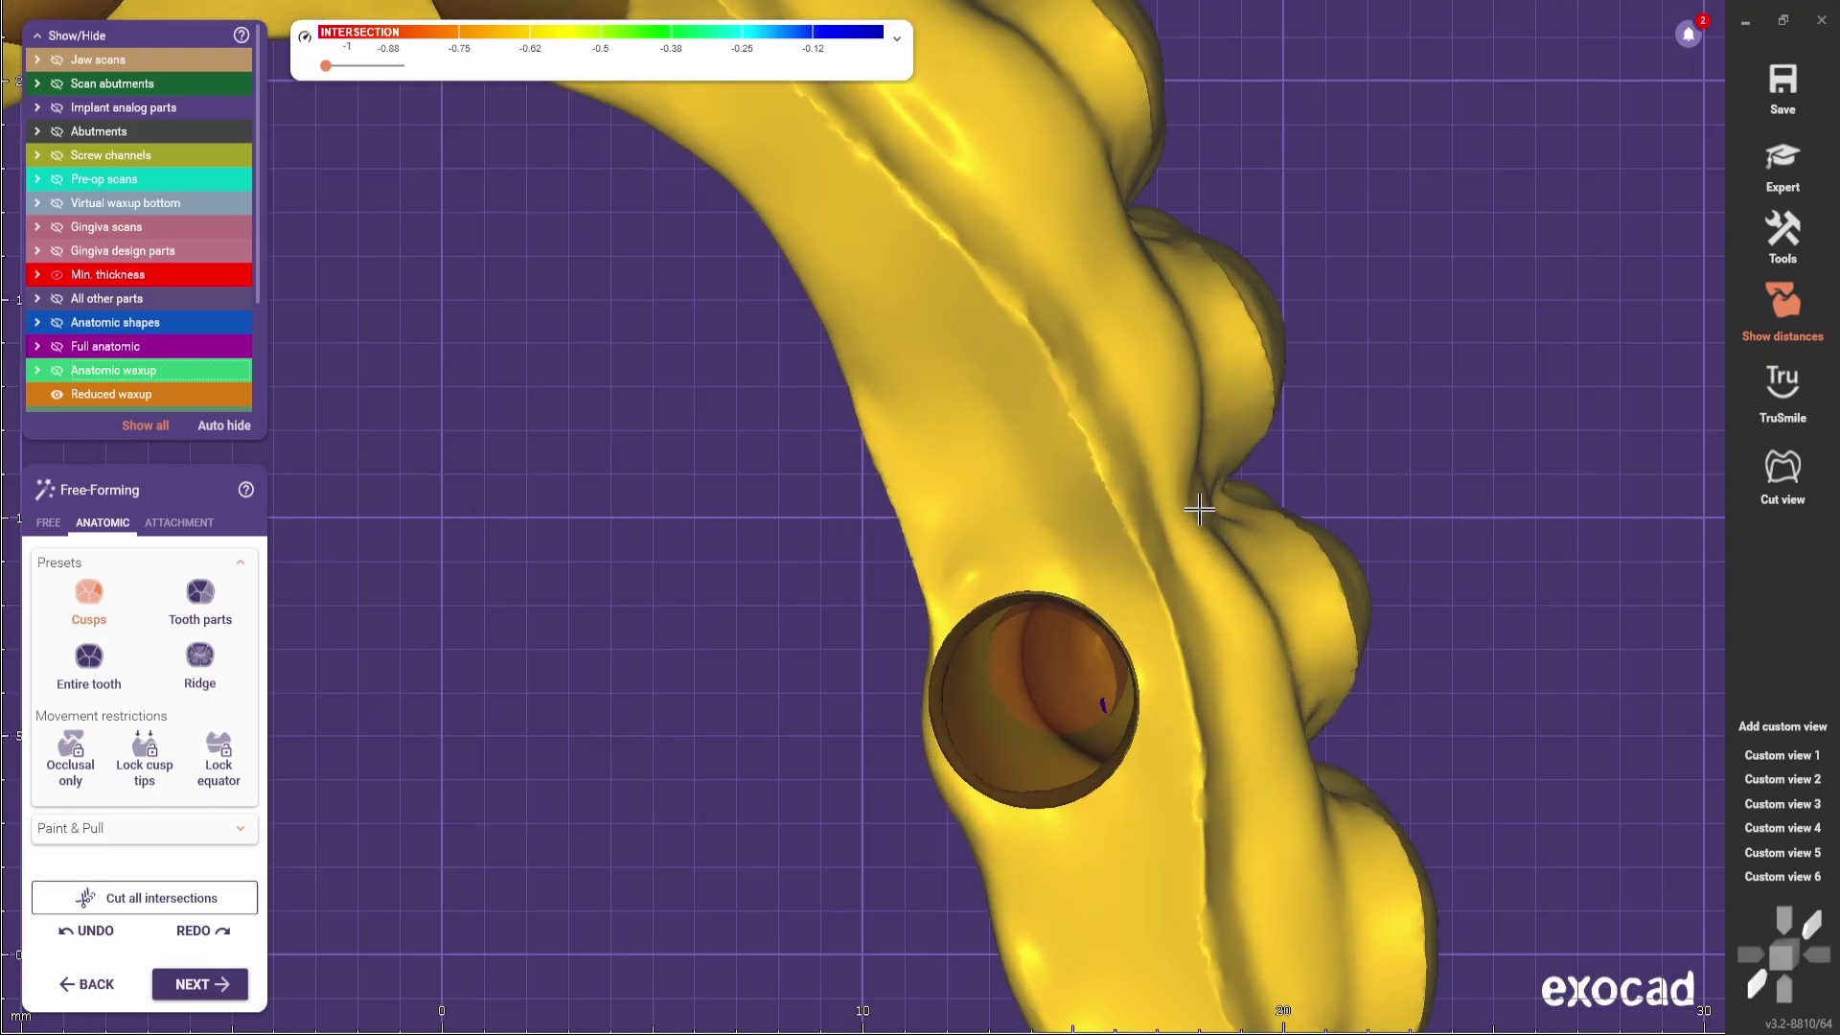
scroll(1133, 299, "down", 2)
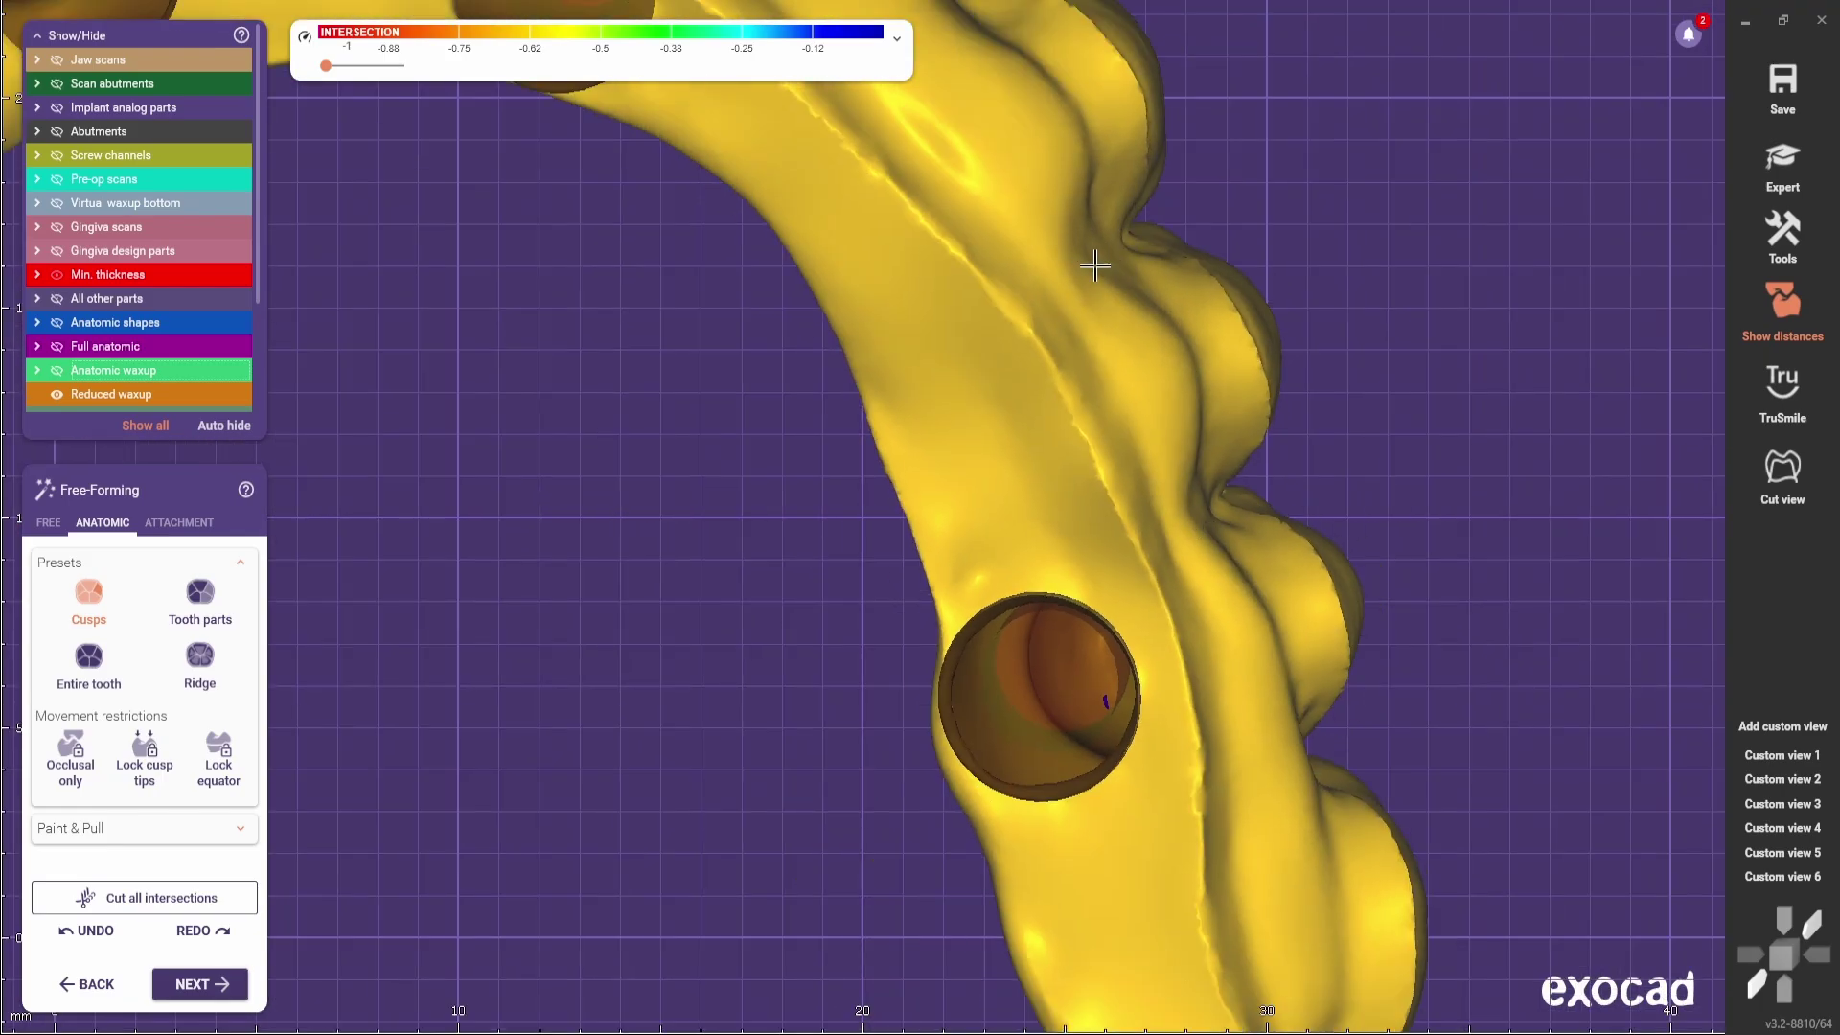
scroll(1199, 517, "down", 2)
scroll(752, 535, "down", 5)
scroll(752, 536, "down", 1)
right_click_drag(752, 536, 674, 616)
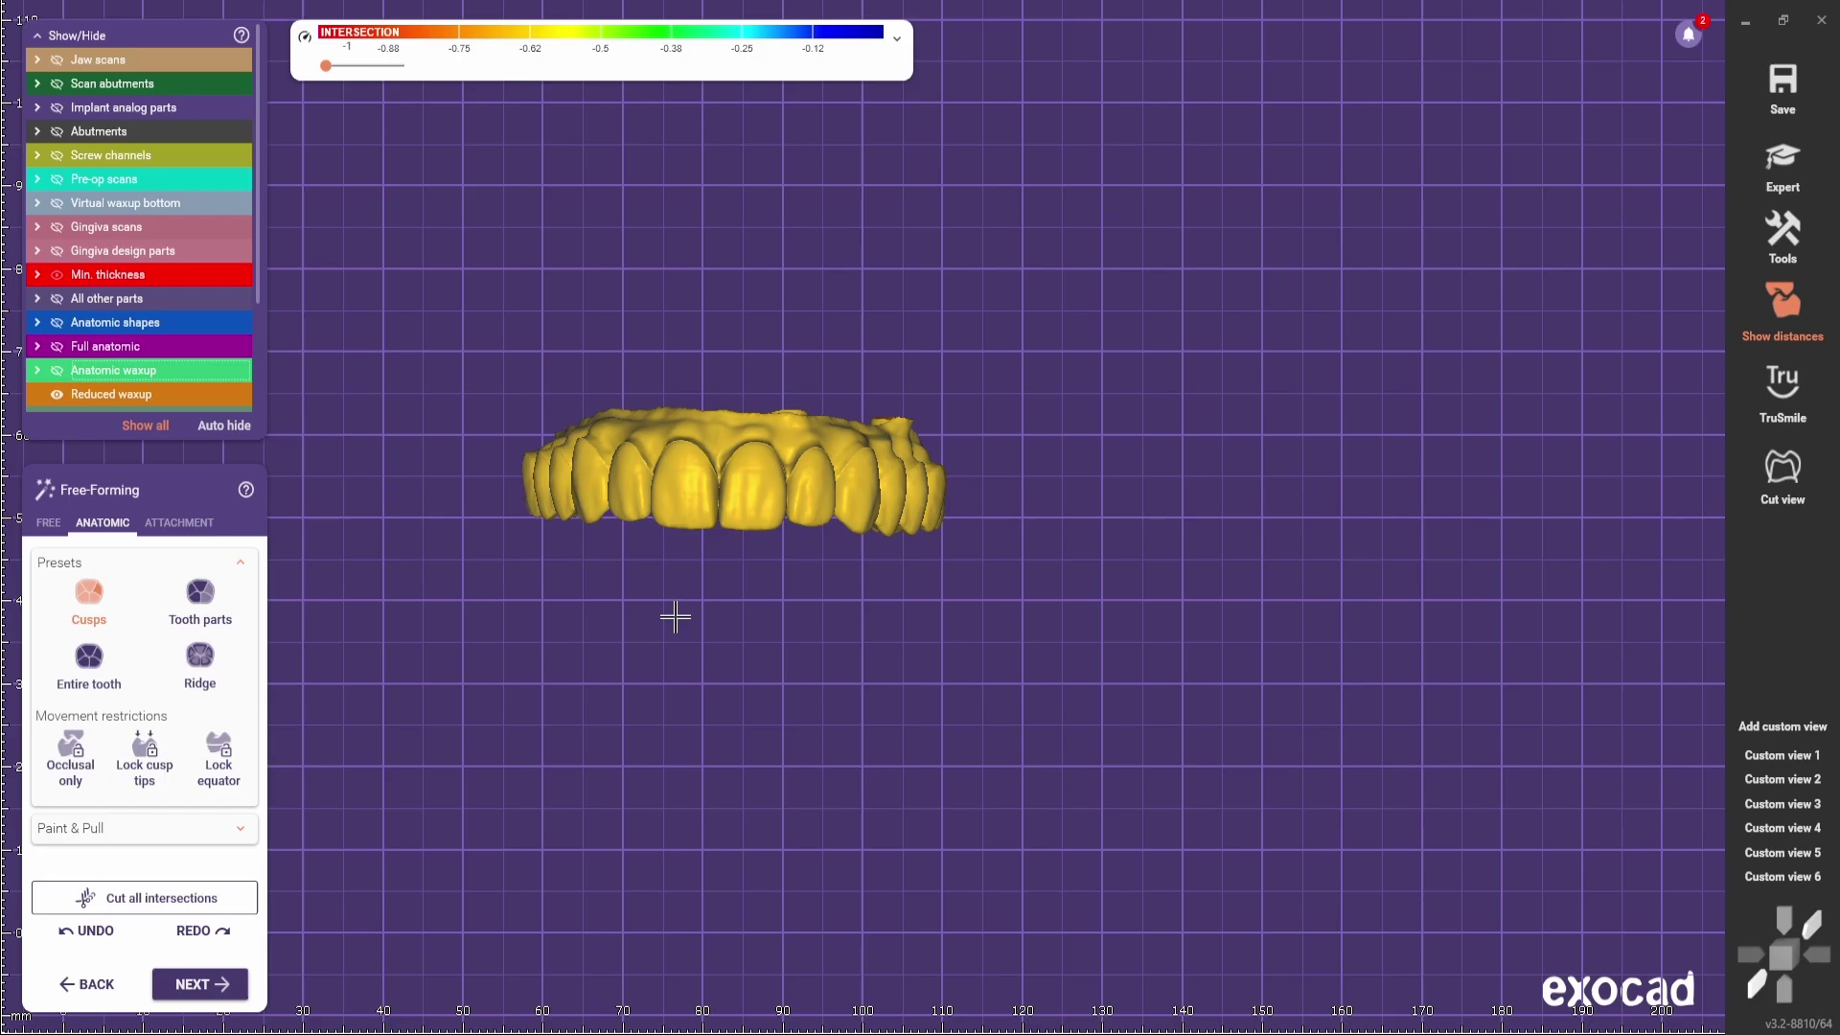
middle_click_drag(675, 616, 790, 682)
right_click_drag(789, 682, 796, 696)
scroll(796, 696, "up", 2)
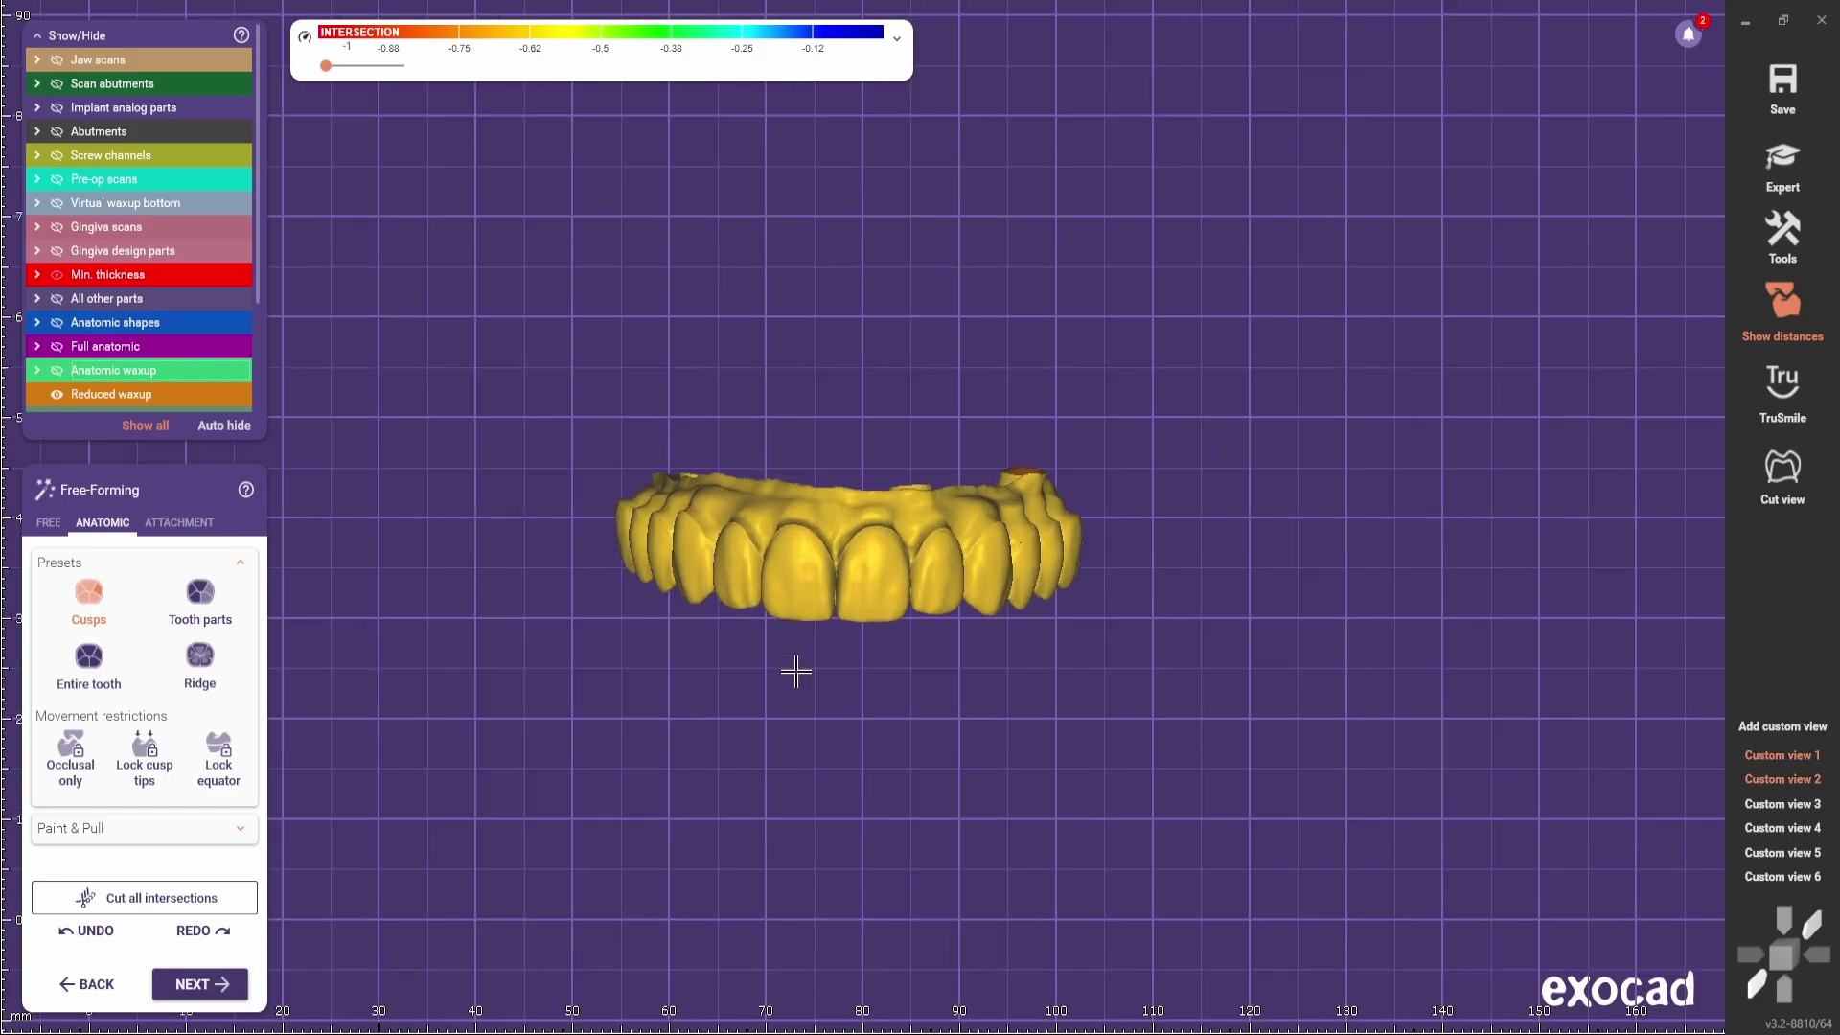
Step: Merge the reduced restoration and save its visible objects as a plain STL named "Reduced" in the default coordinate system
left_click(197, 985)
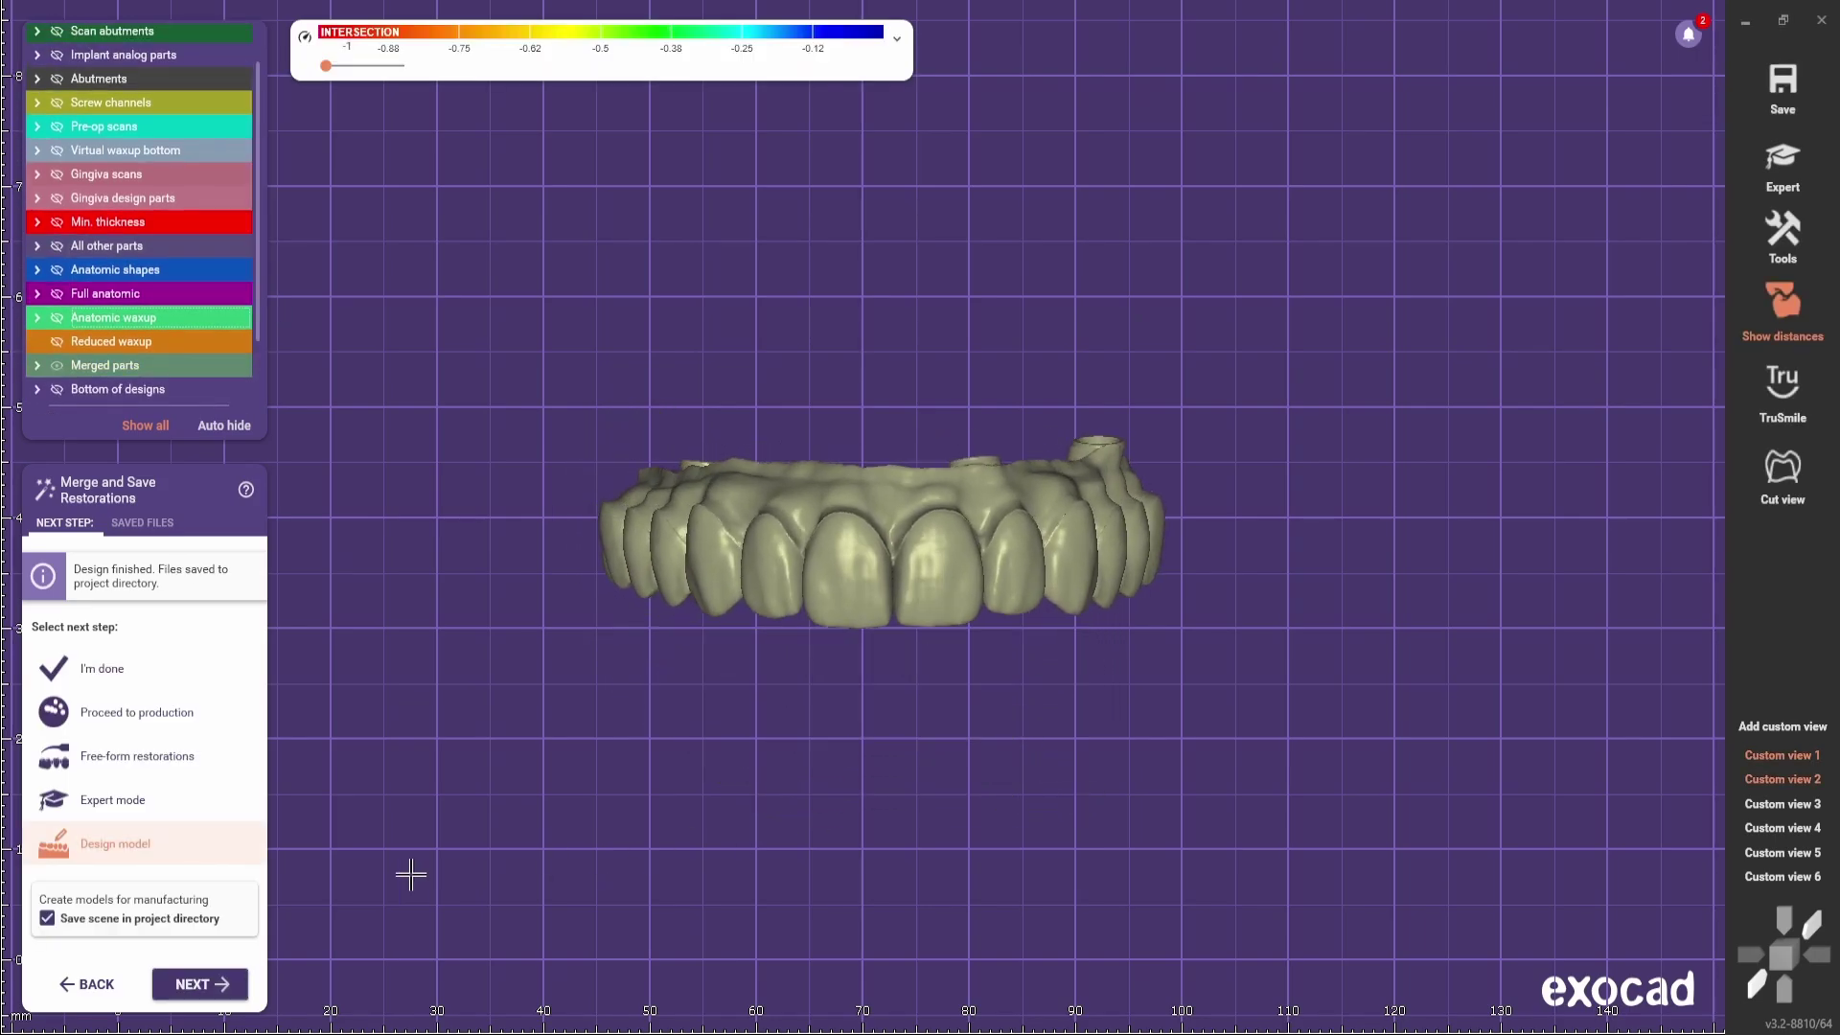
left_click(1782, 87)
left_click(1601, 209)
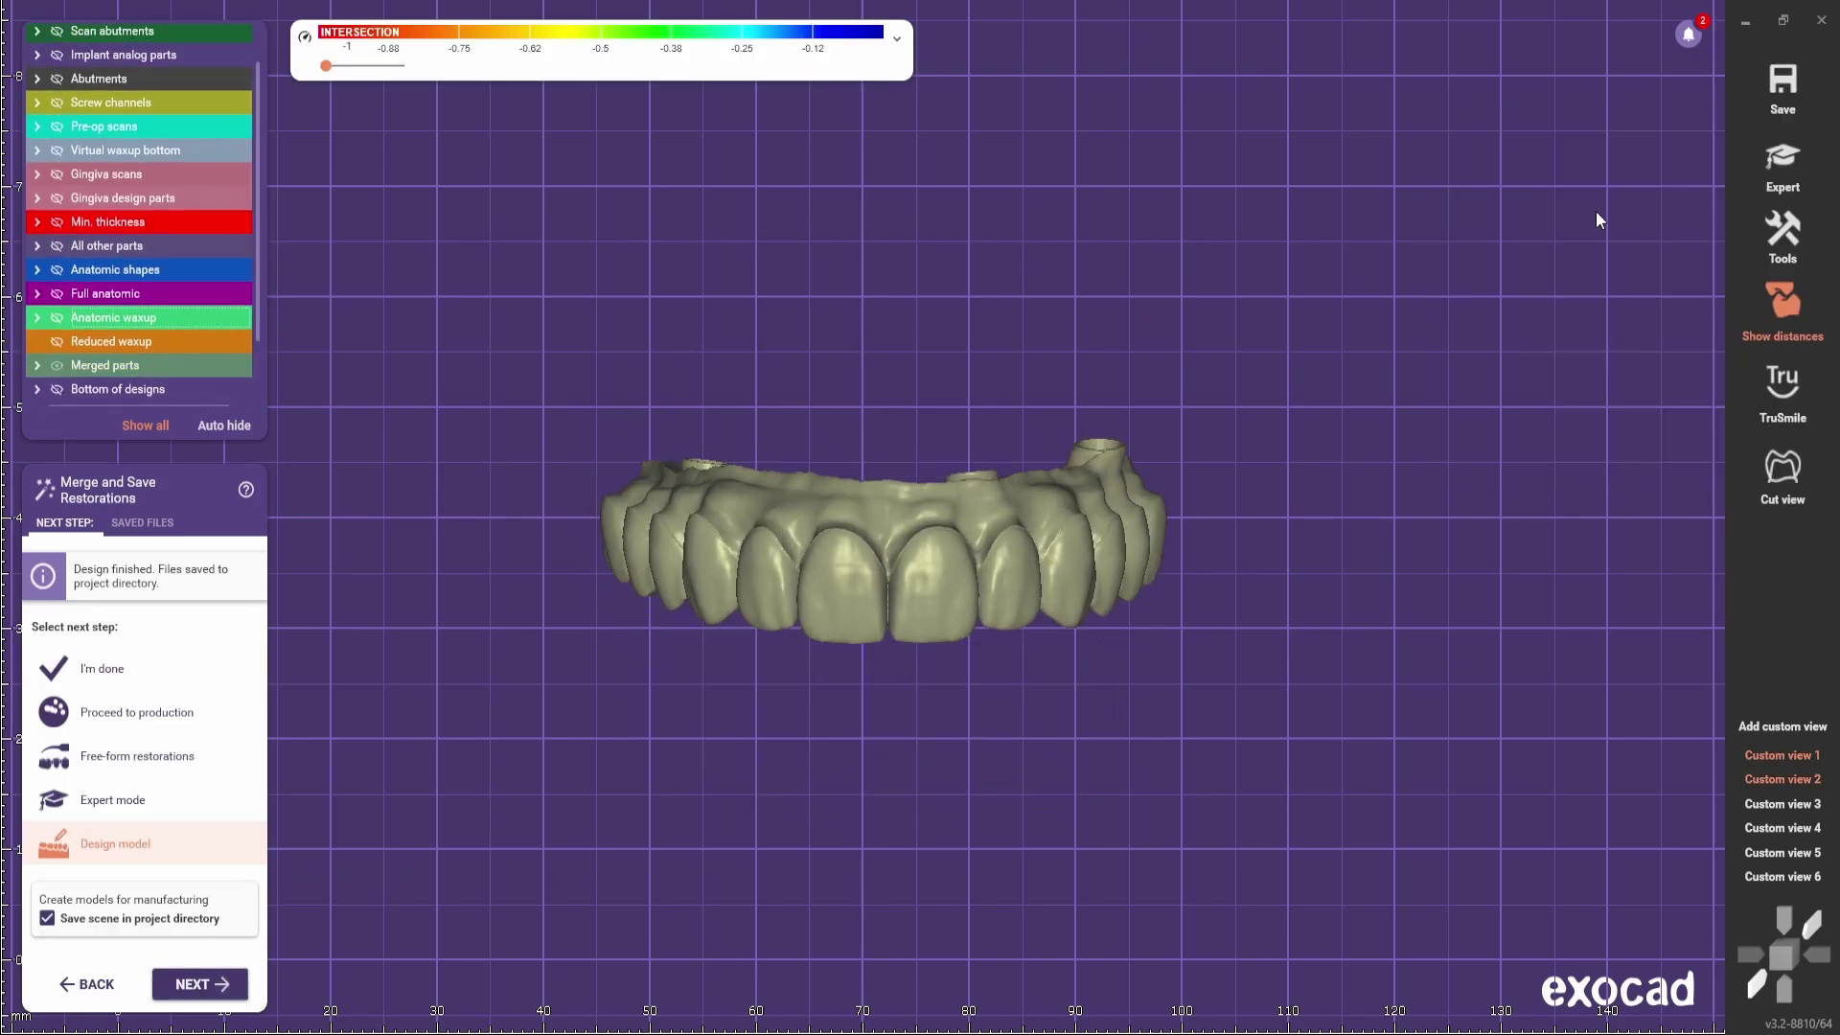
left_click(84, 188)
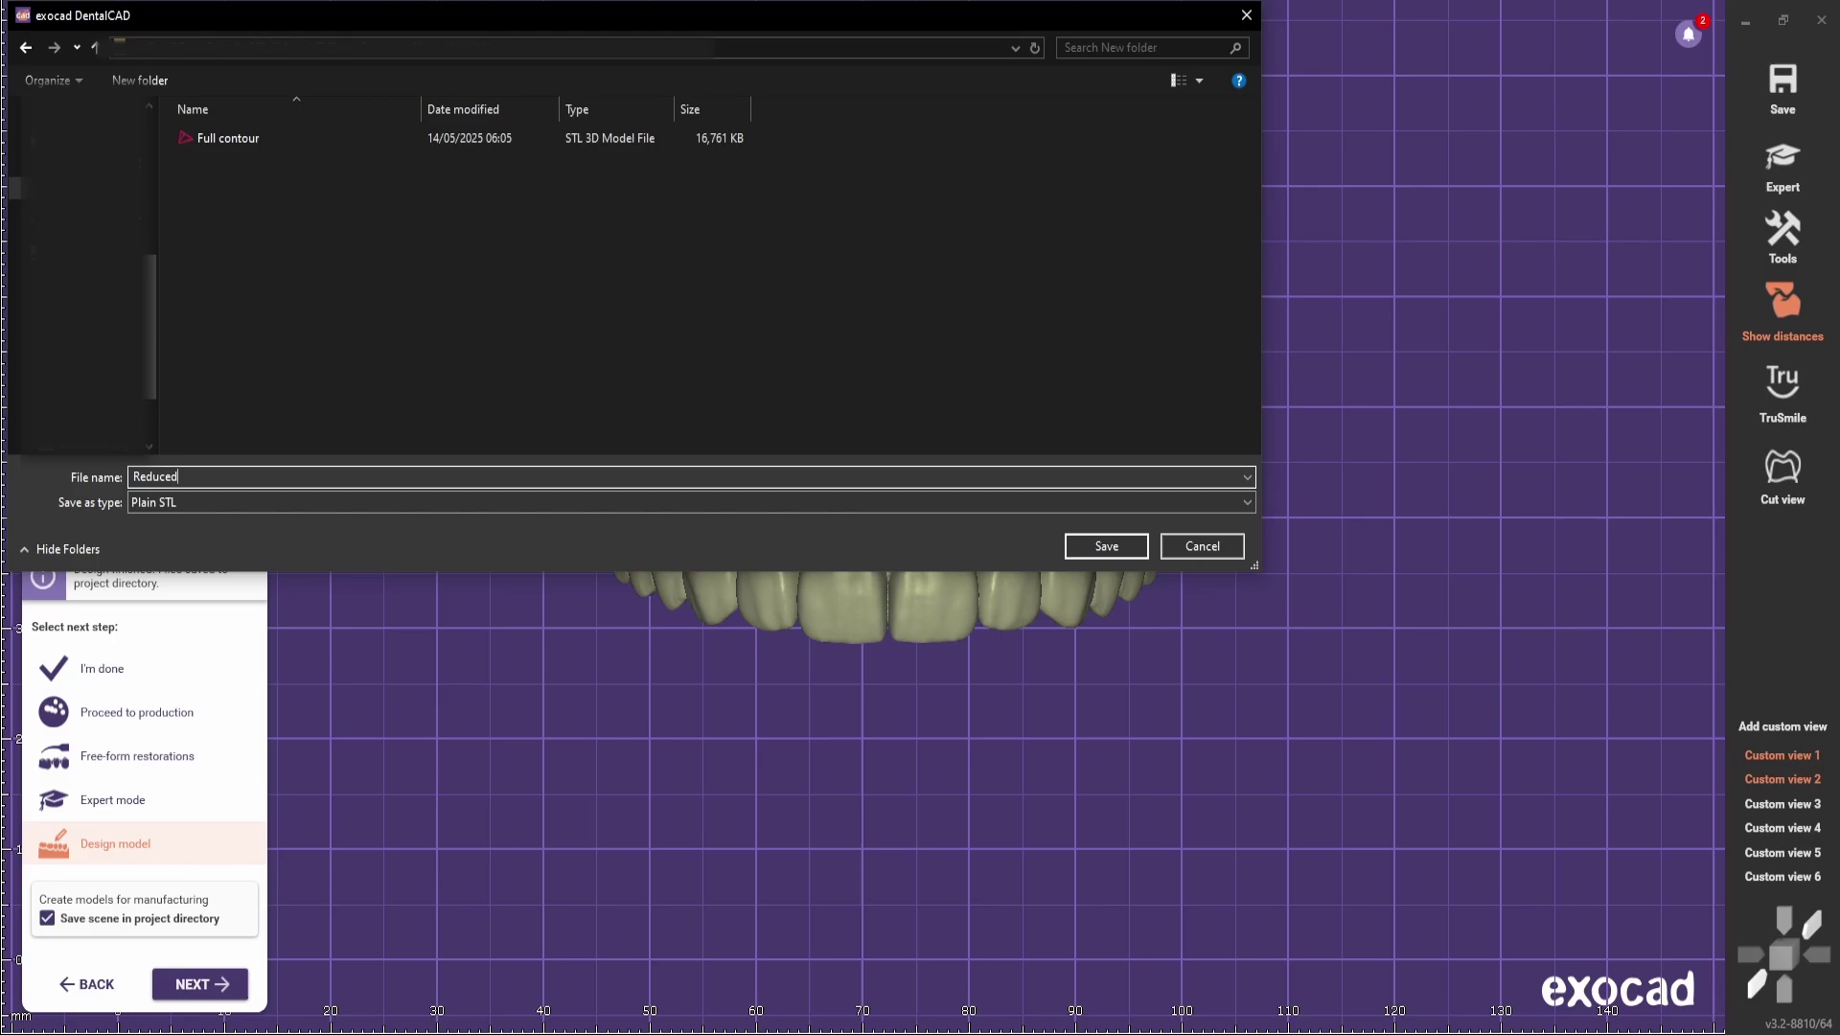
left_click(1110, 544)
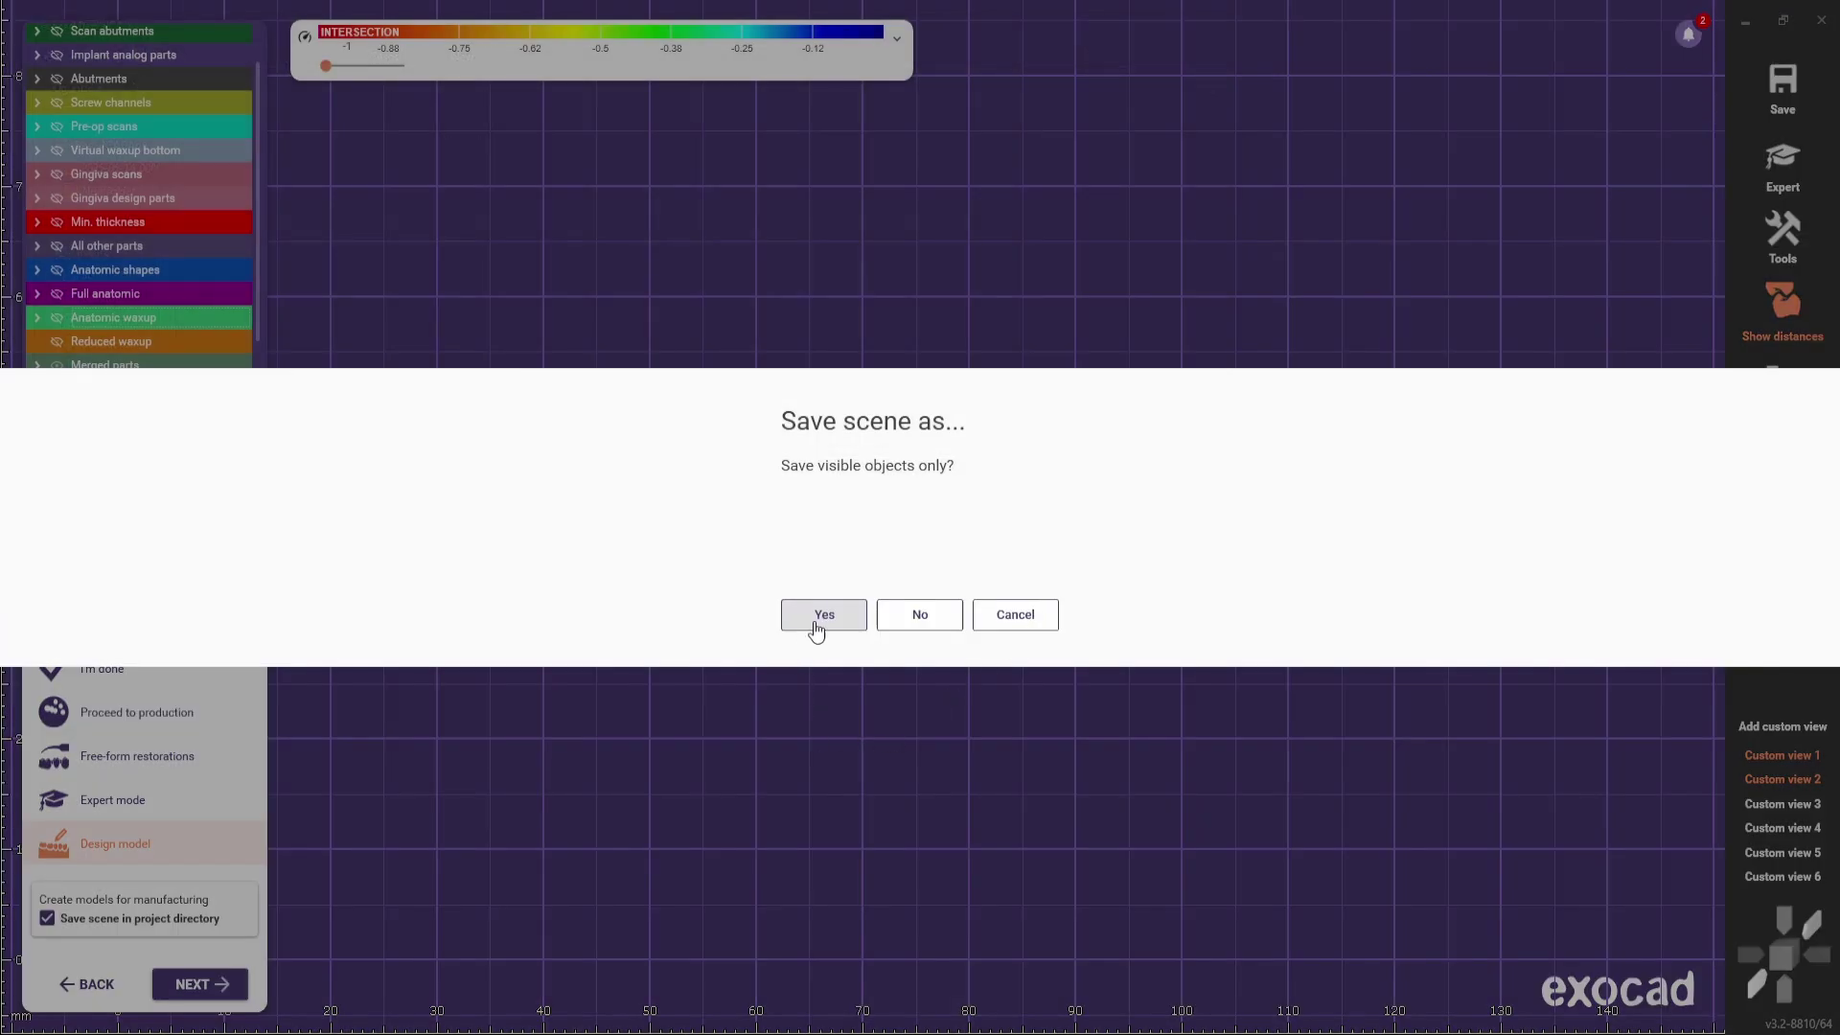
left_click(823, 614)
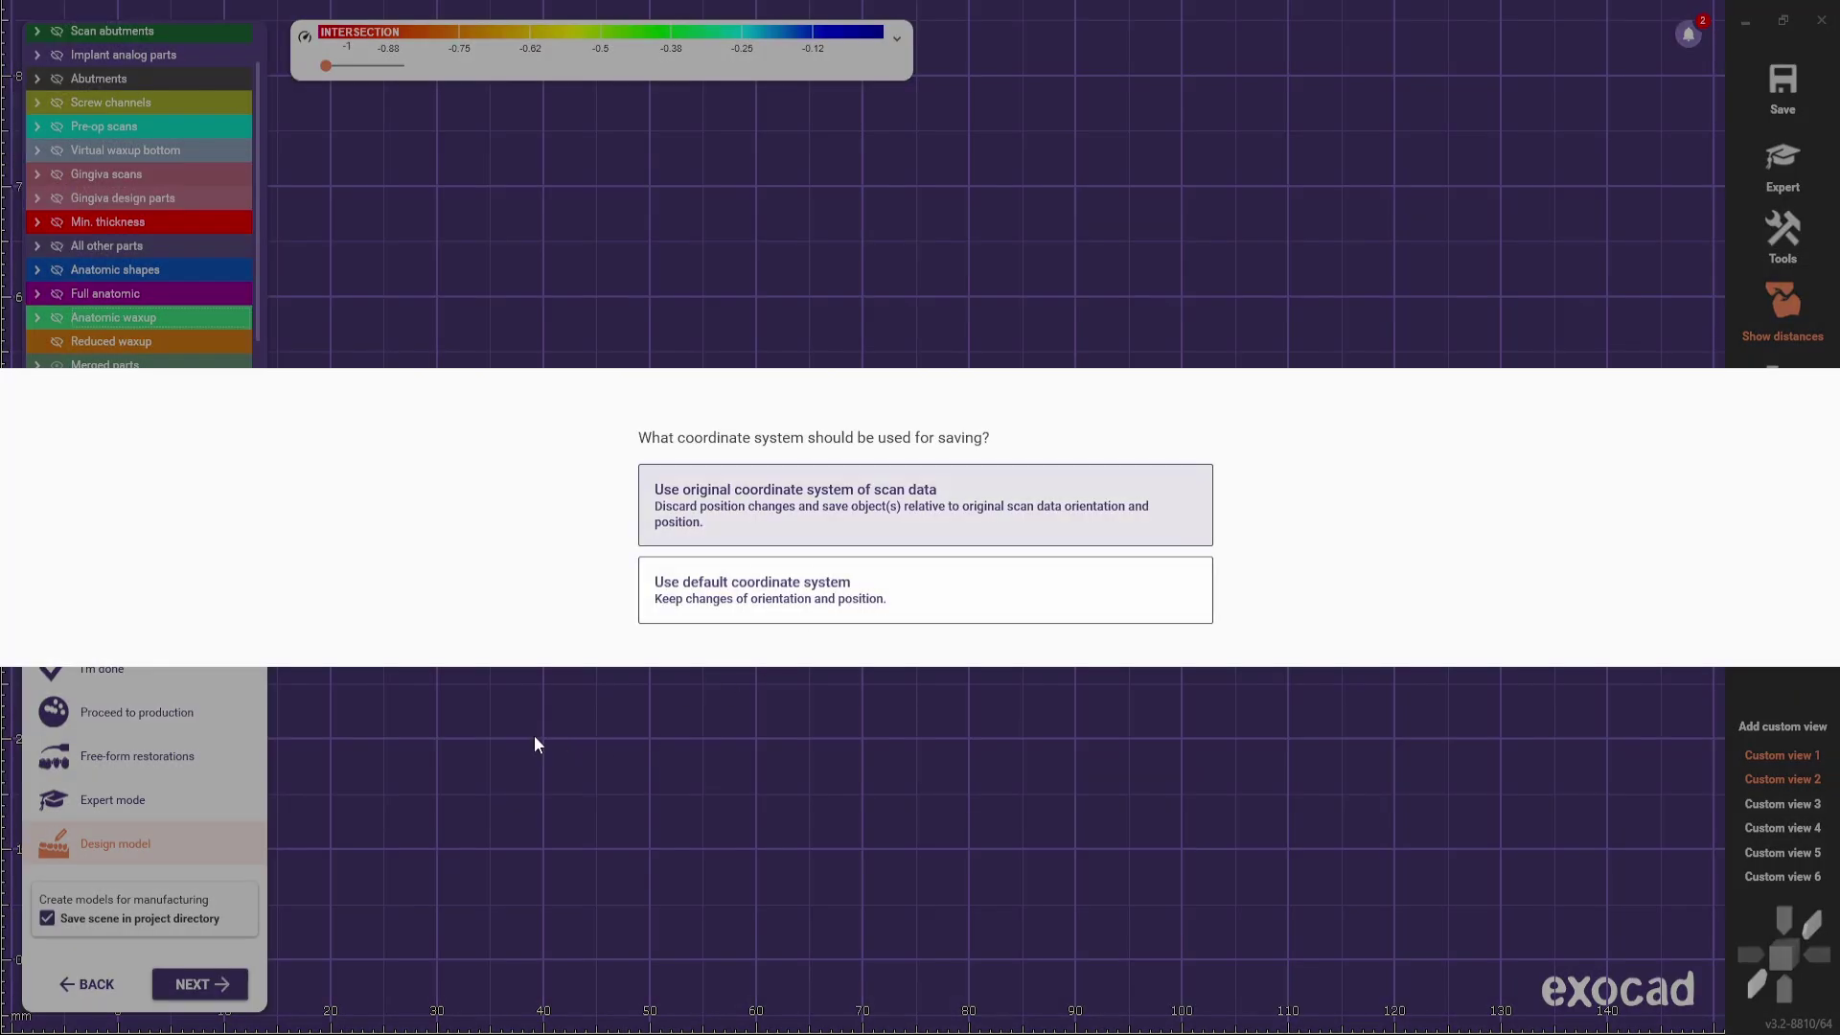
left_click(826, 586)
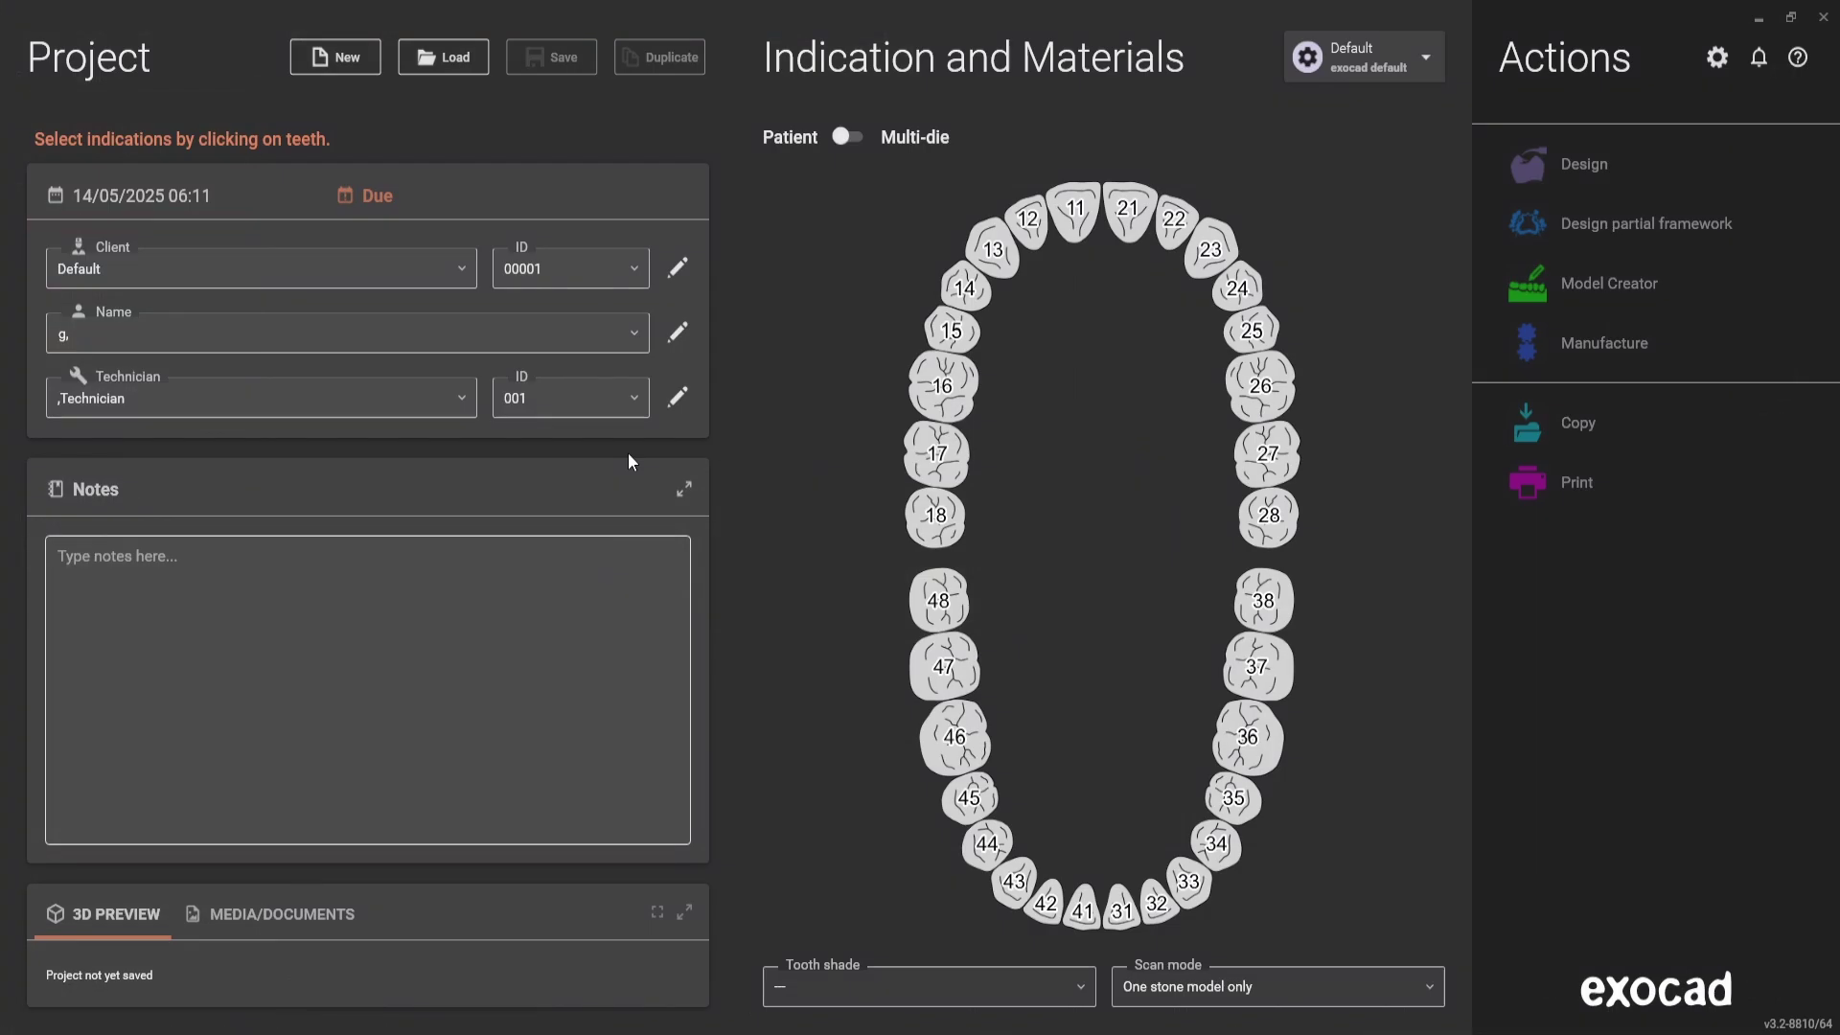
Step: Define tooth 11 as a Mockup in Zirconia in the new project
left_click(1077, 226)
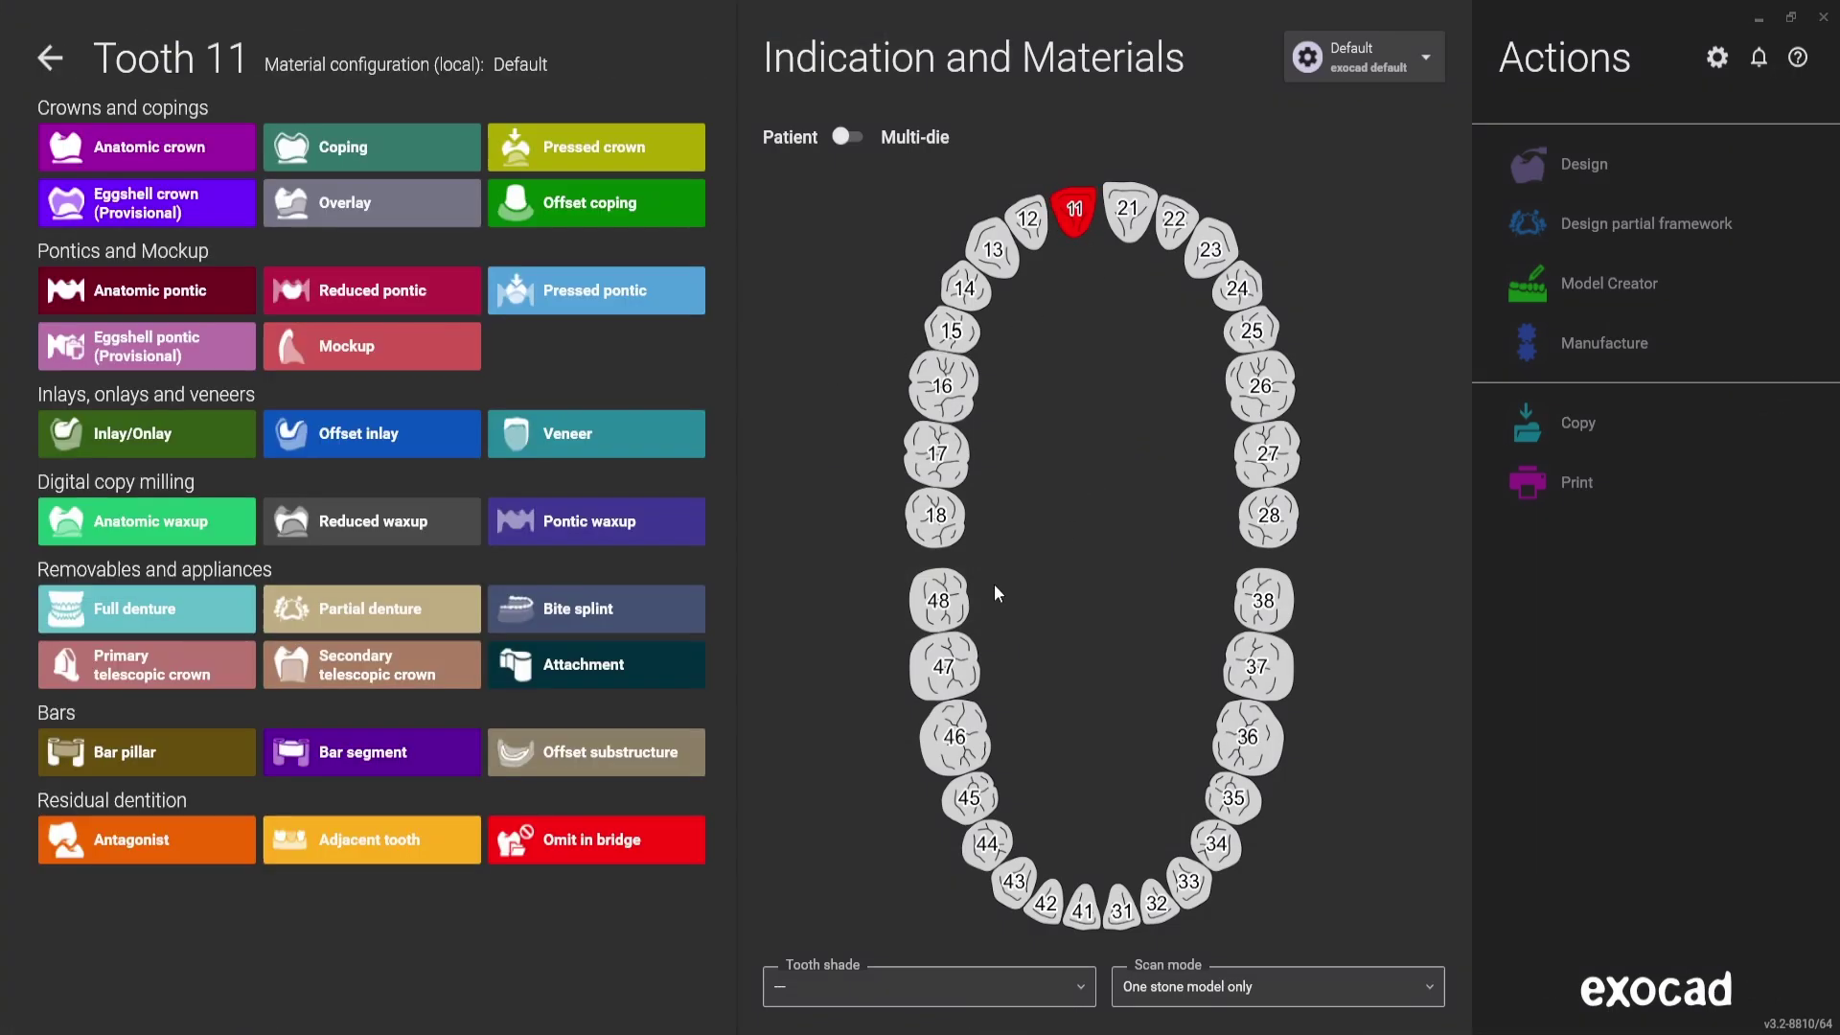
left_click(370, 351)
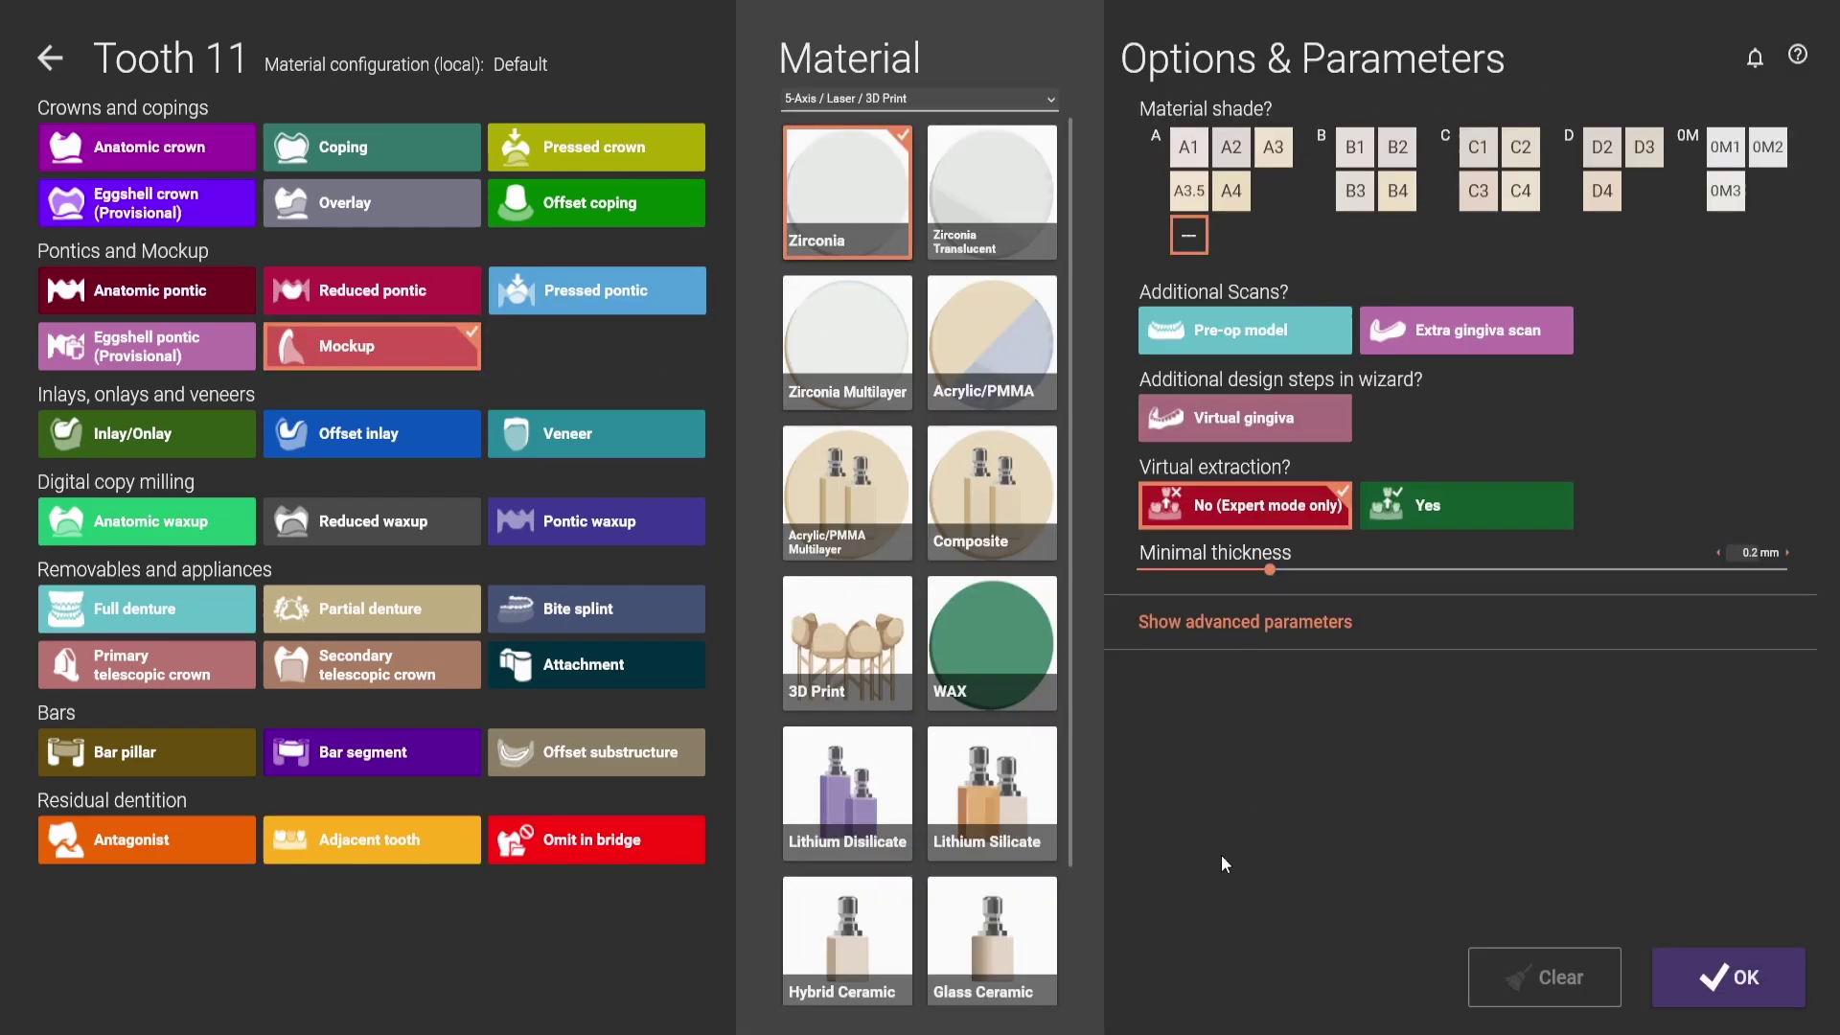
left_click(1729, 999)
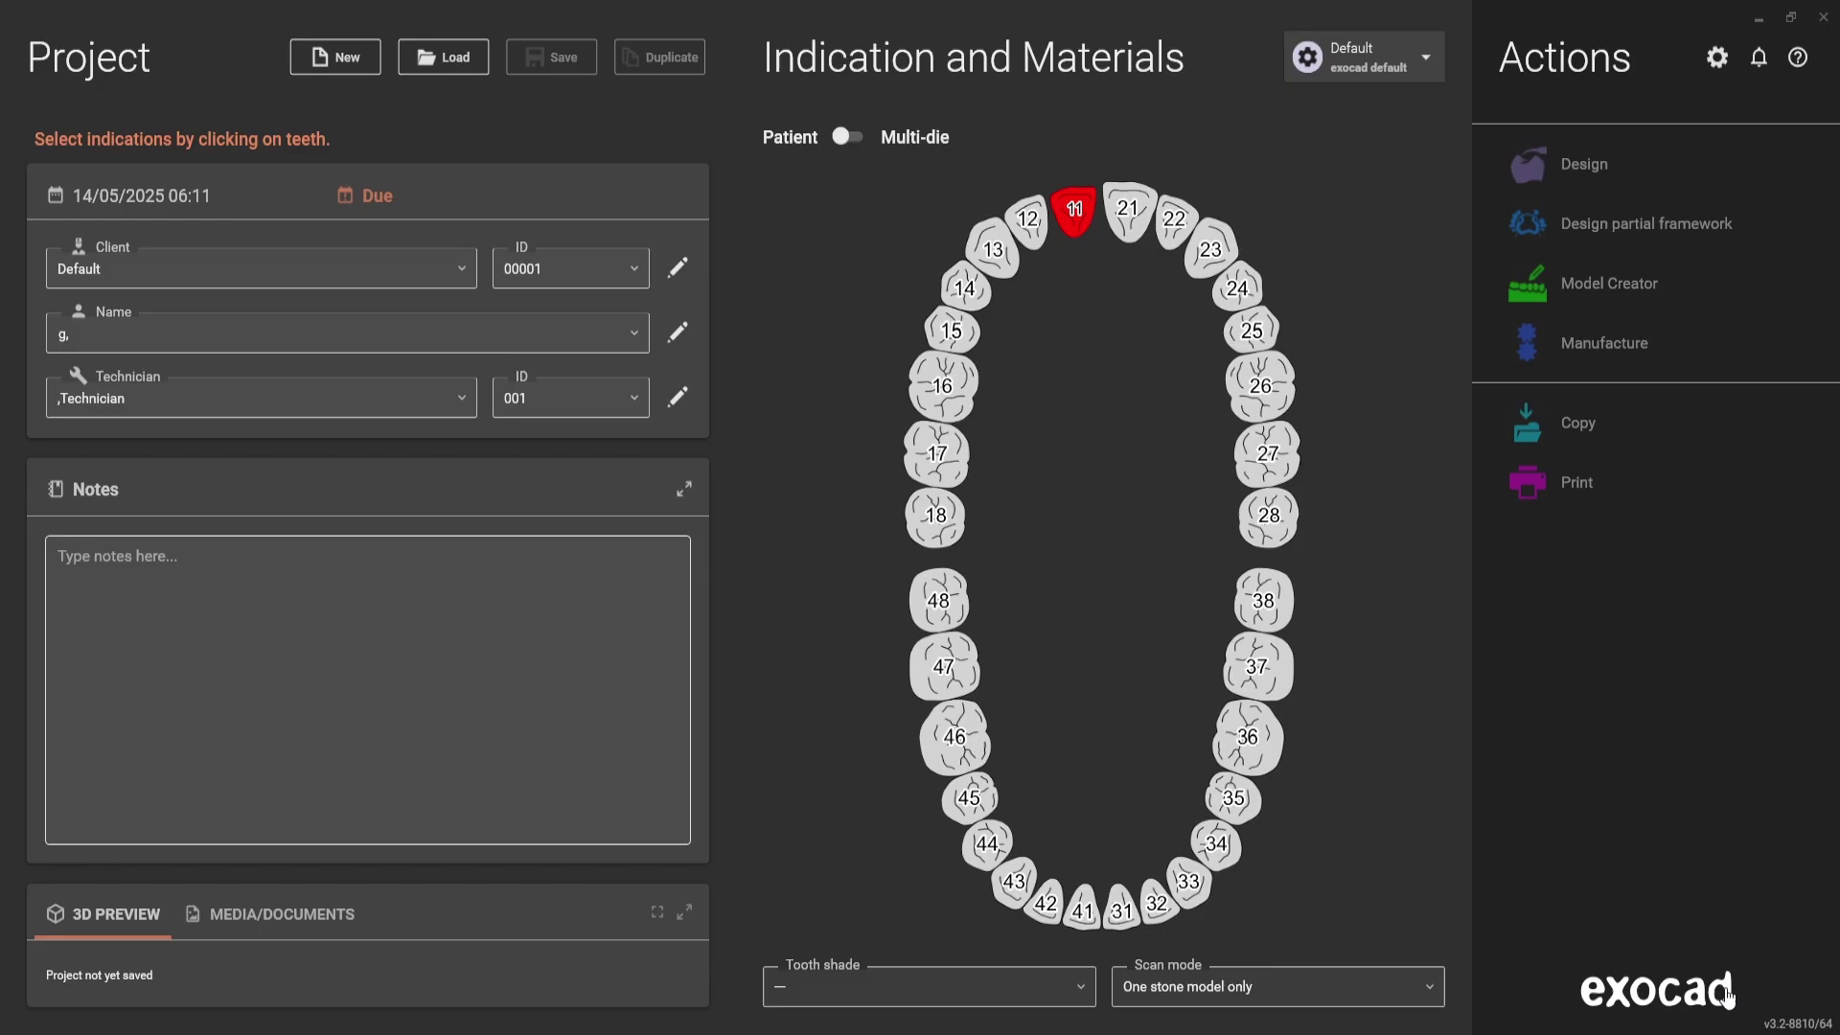
Step: Save the project, clear the antagonist definition from tooth 41, and save the project again
left_click(544, 59)
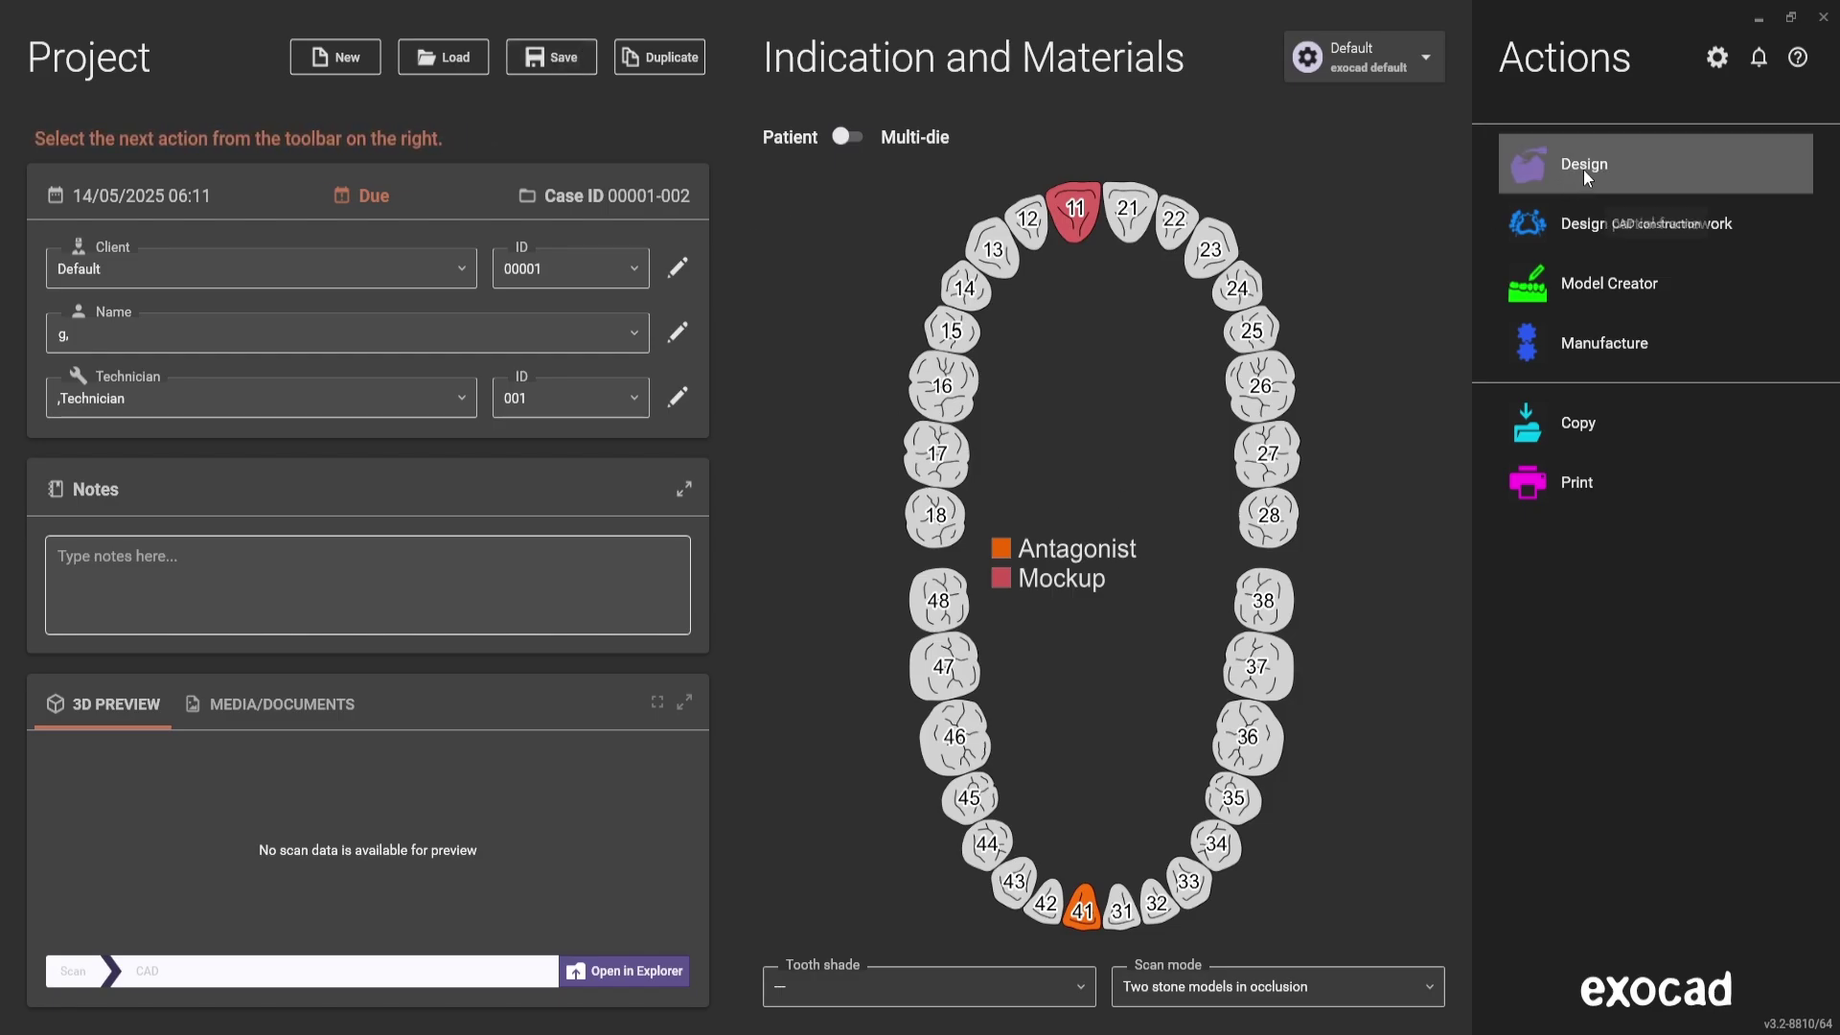
left_click(1081, 918)
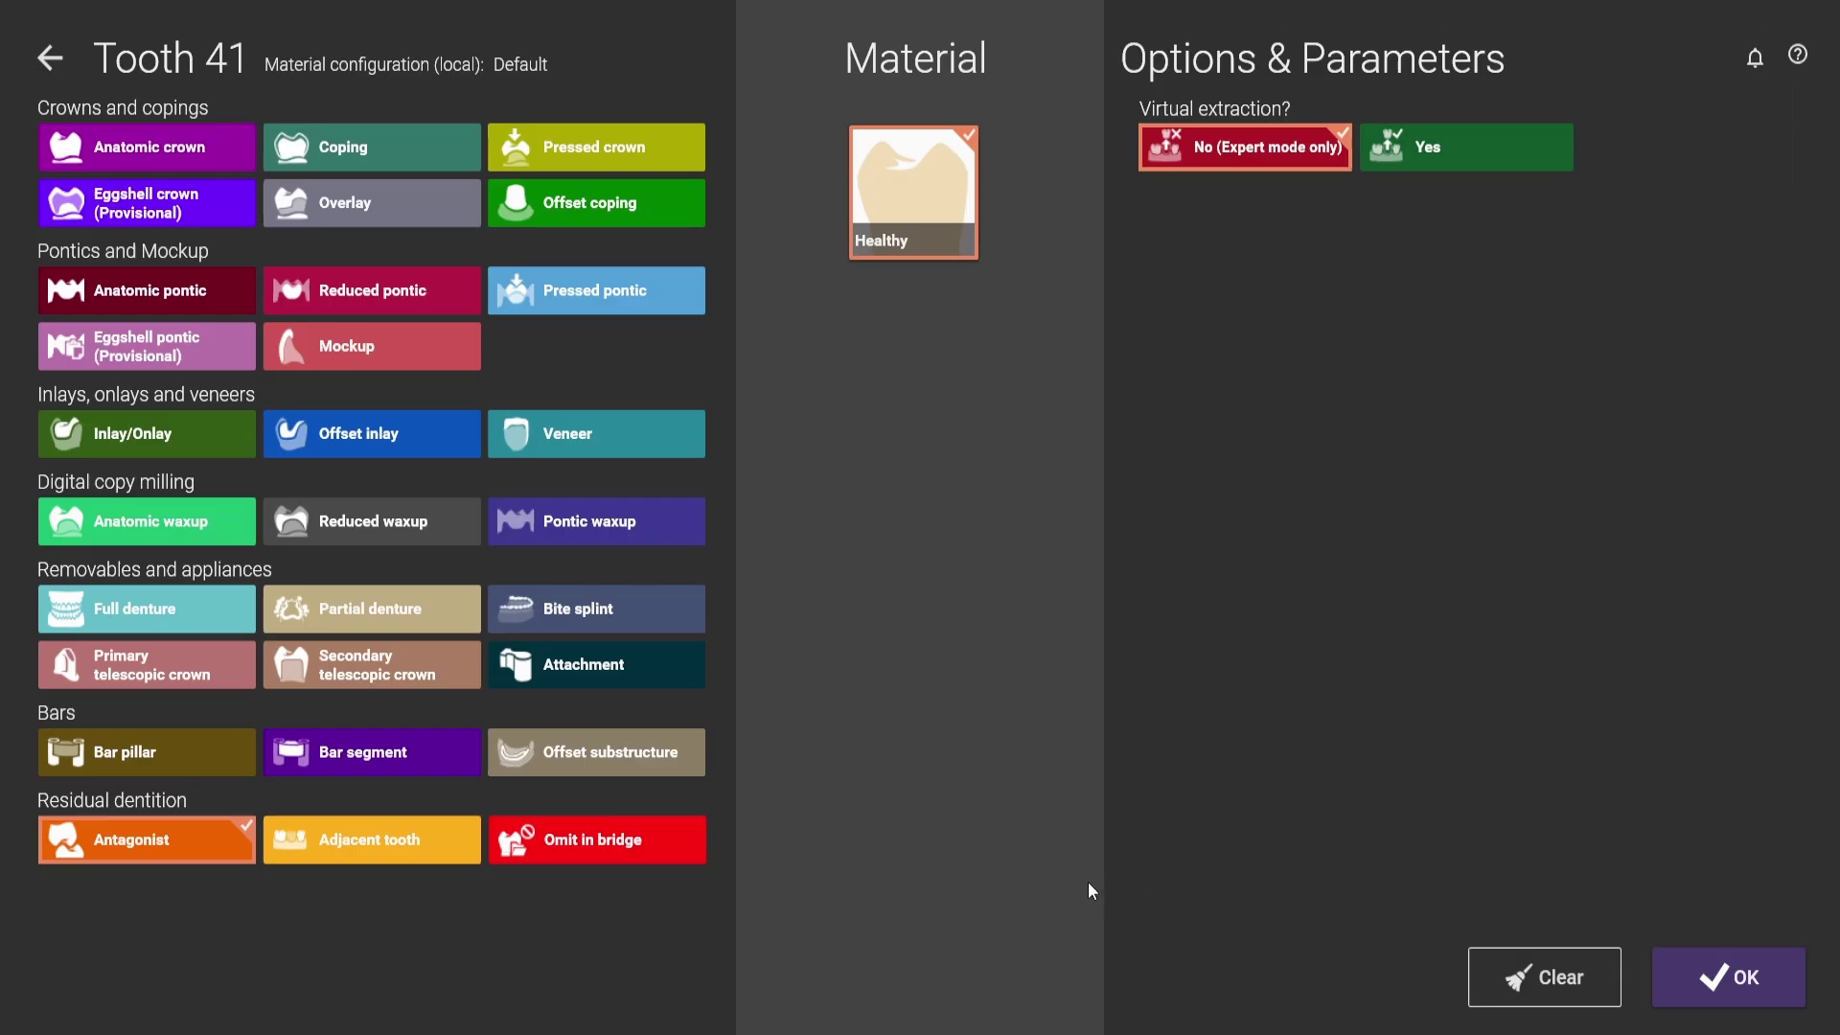
left_click(1526, 988)
left_click(1715, 979)
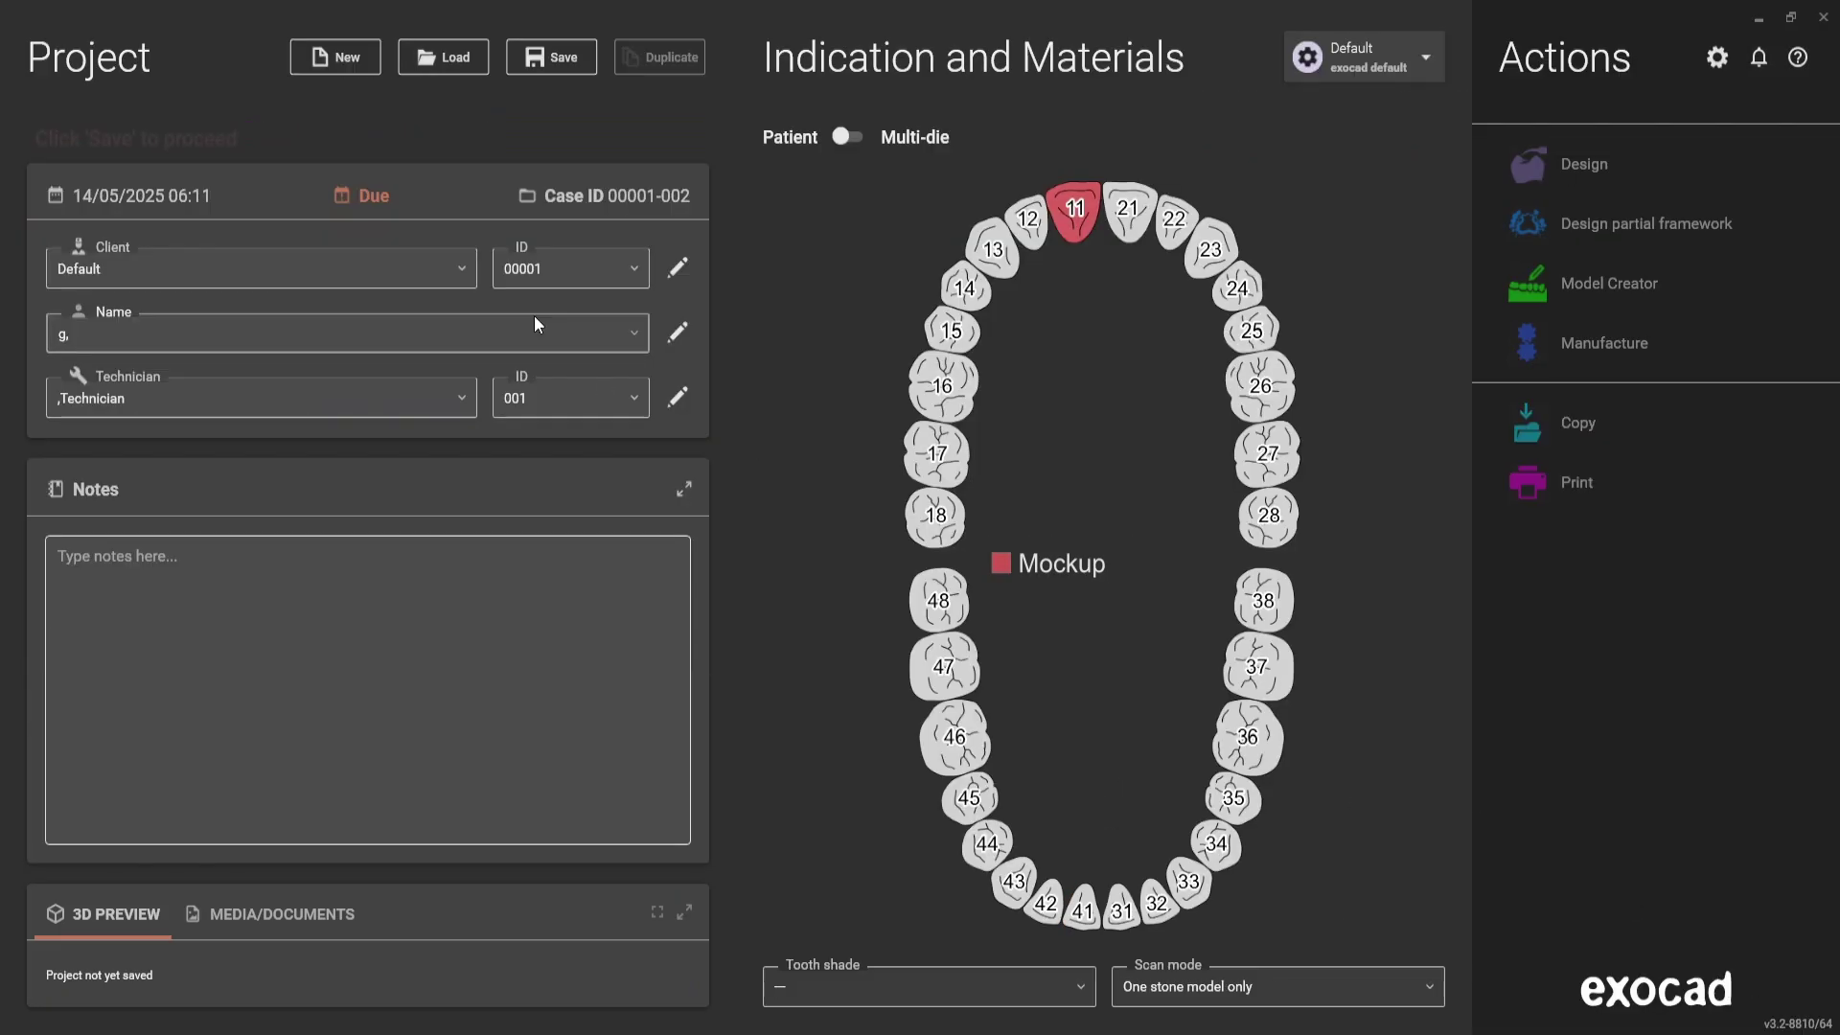
left_click(554, 77)
Step: Start the design, load the "Reduced" STL as the upper jaw scan and accept its orientation
left_click(1583, 166)
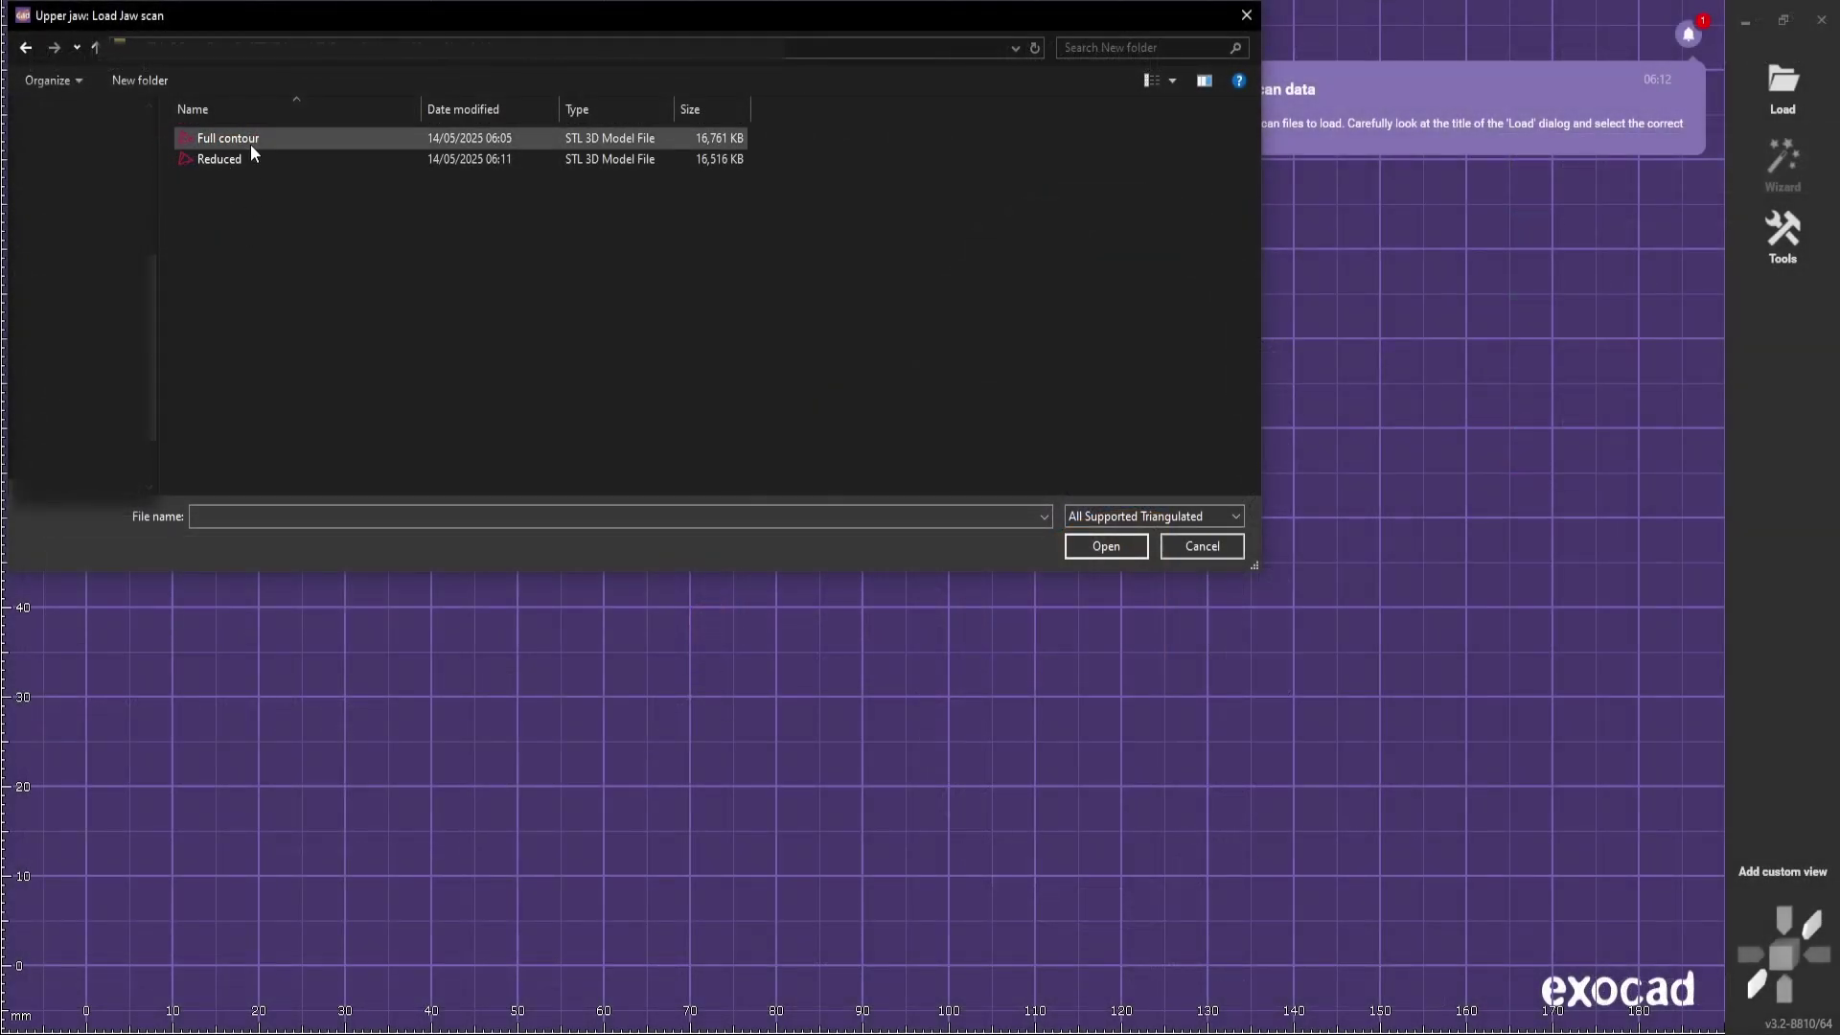
double_click(244, 159)
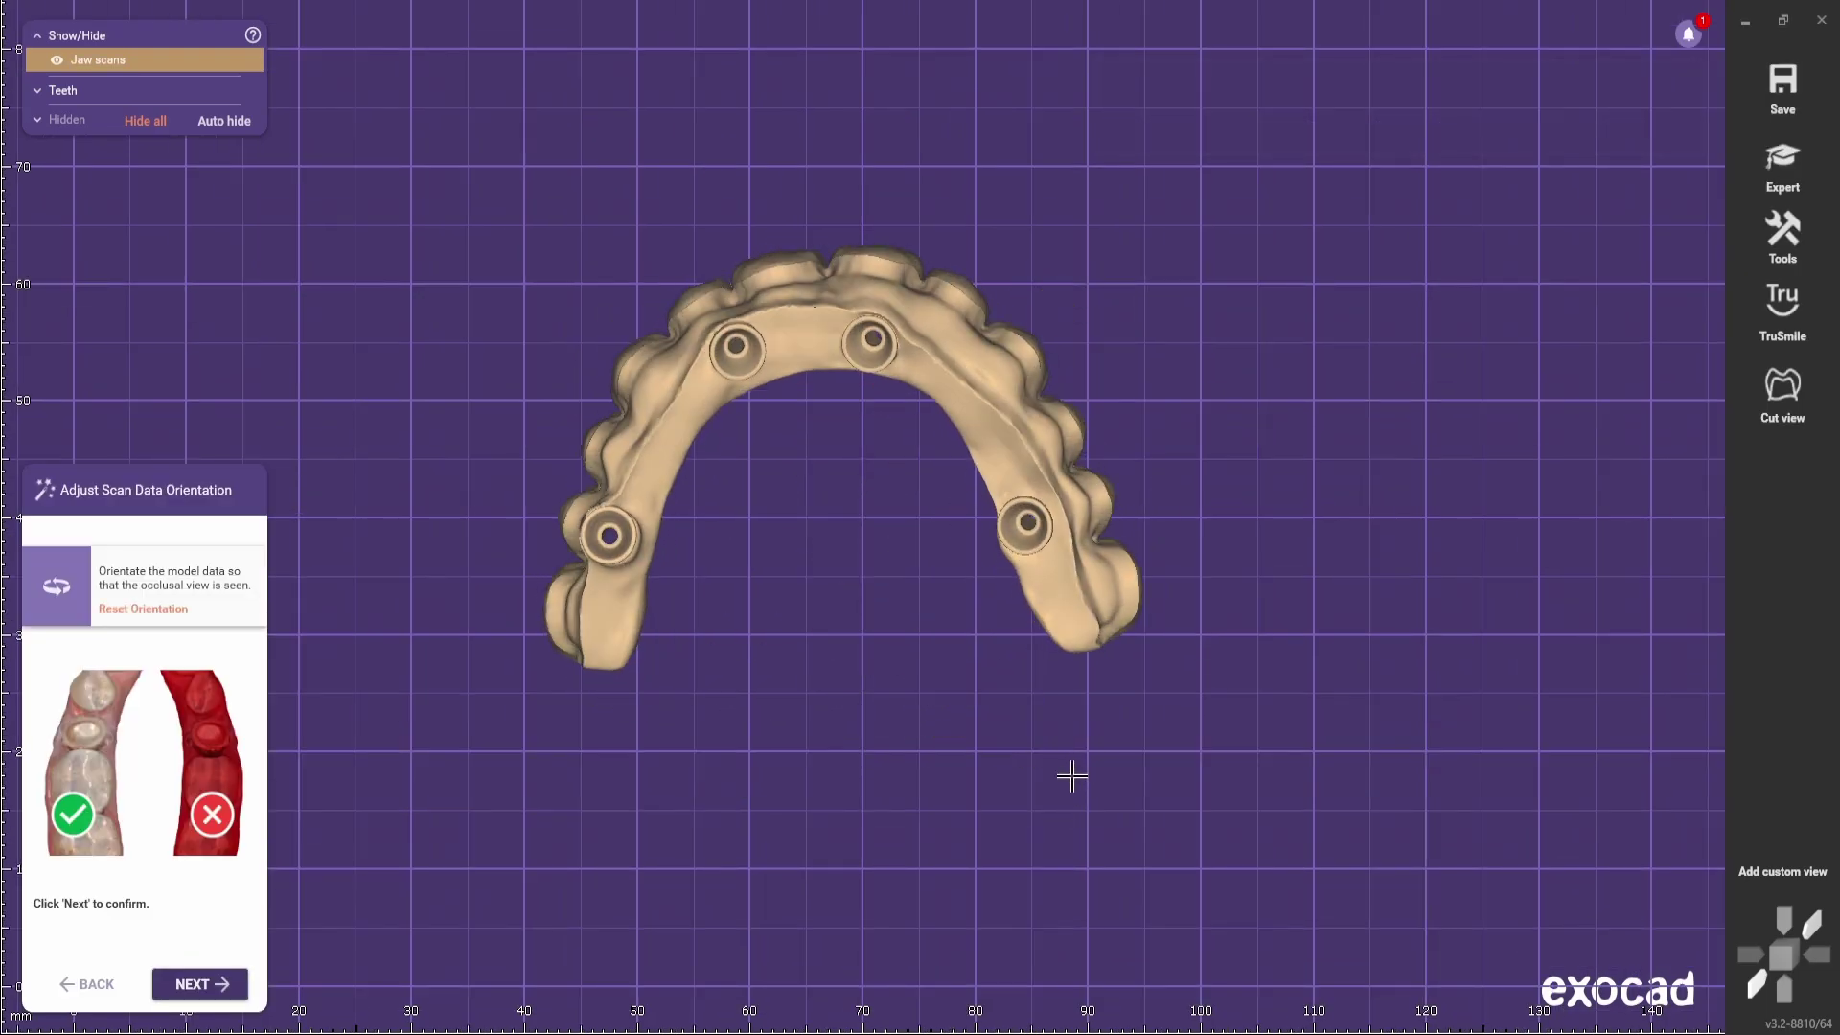
left_click(199, 984)
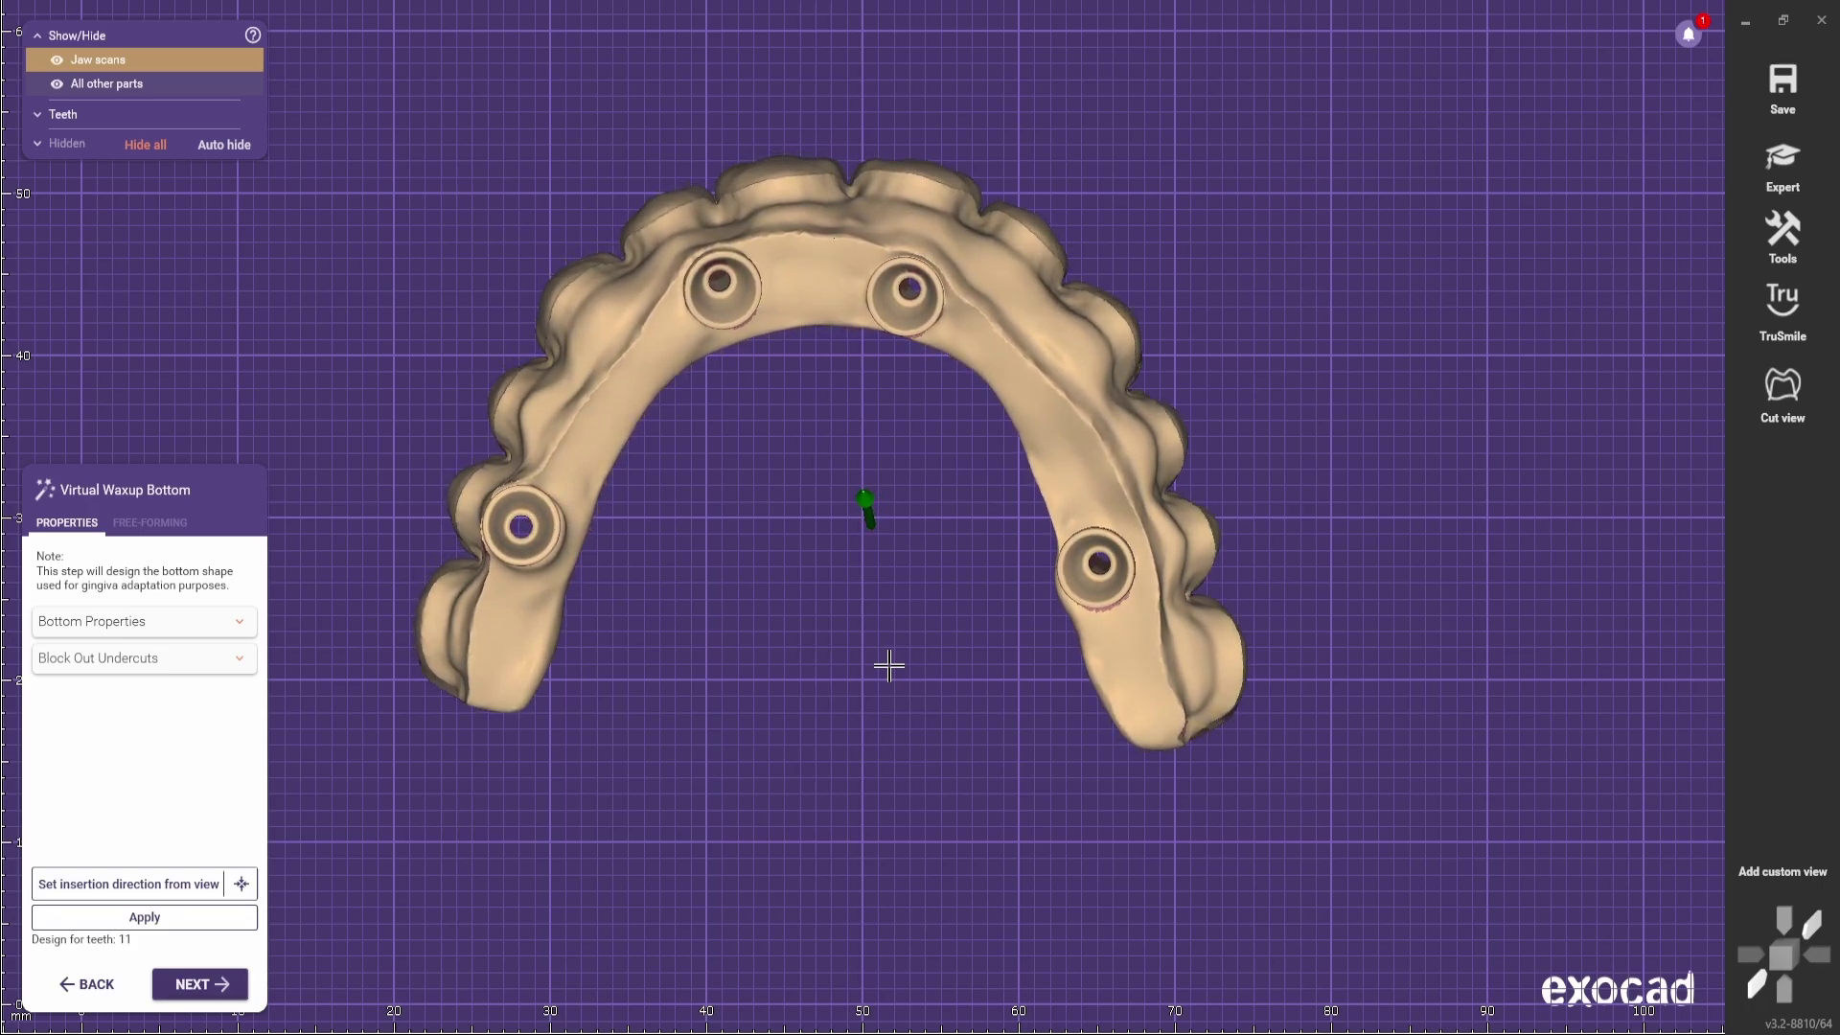
Step: Generate the virtual waxup bottom with 0.03 mm offset and 1.2 mm milling diameter, and show it at 100% opacity
left_click(240, 622)
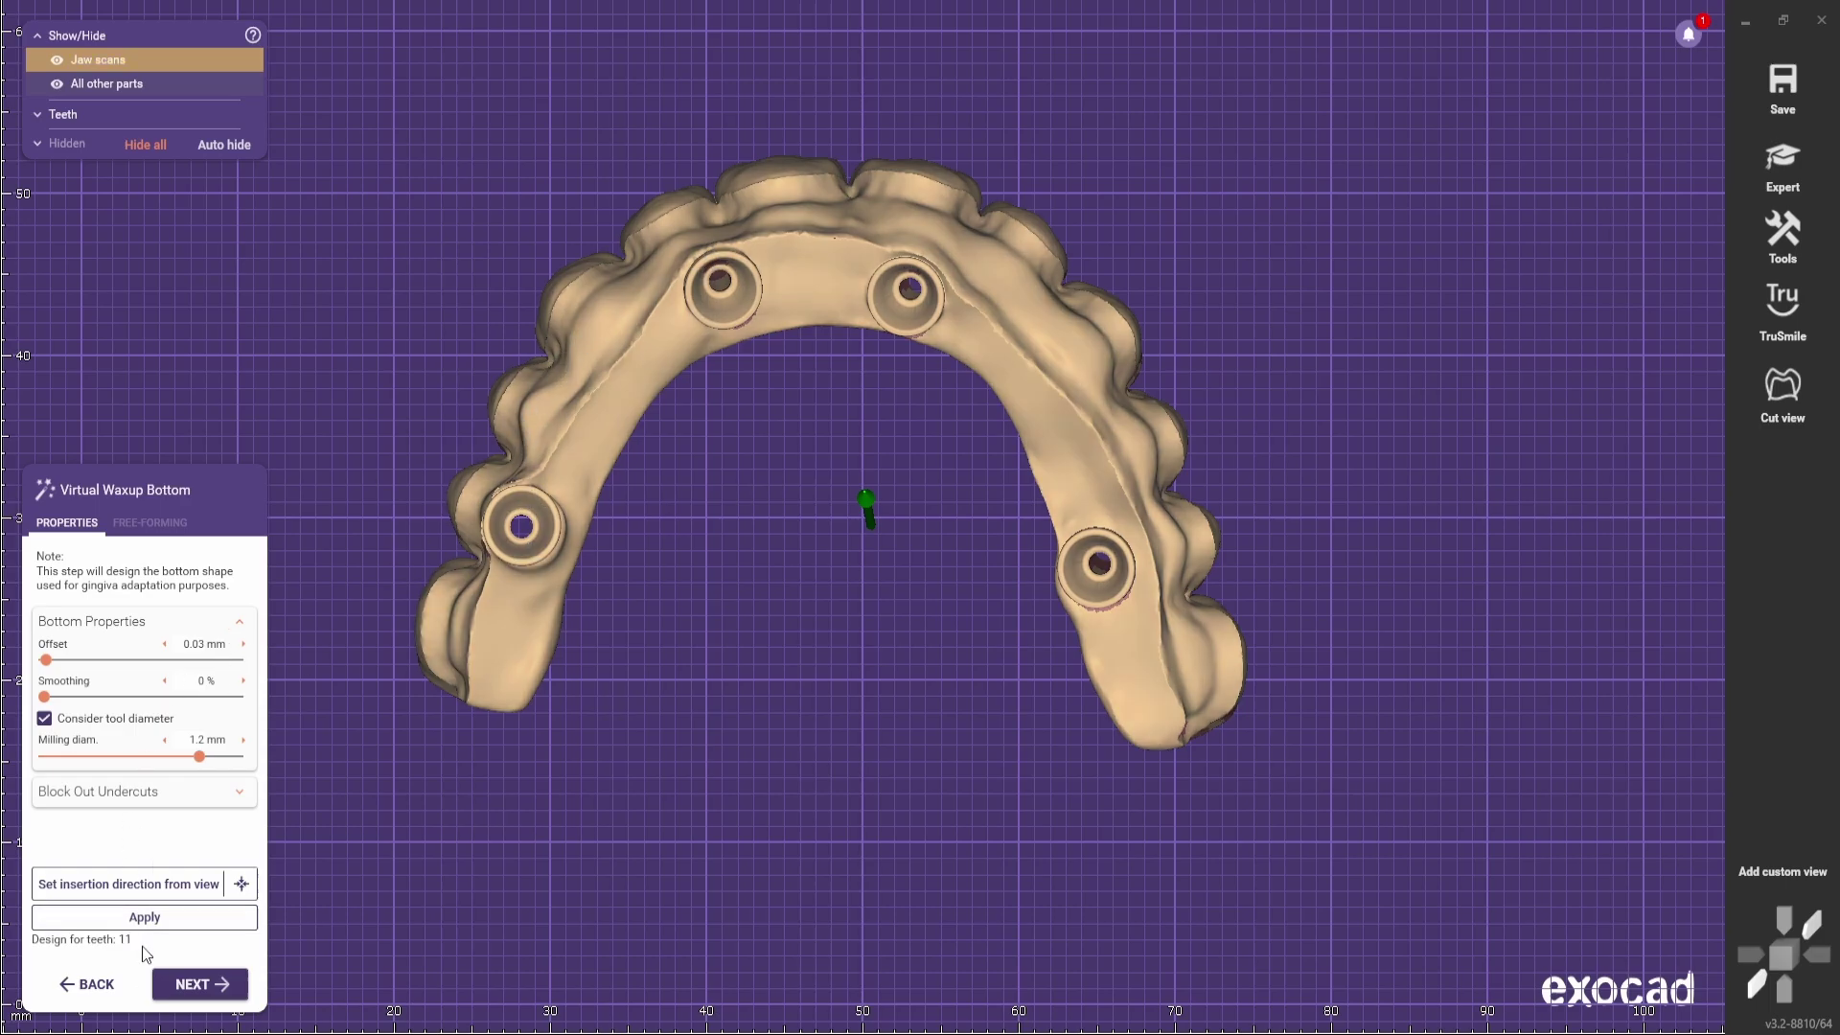
left_click(145, 917)
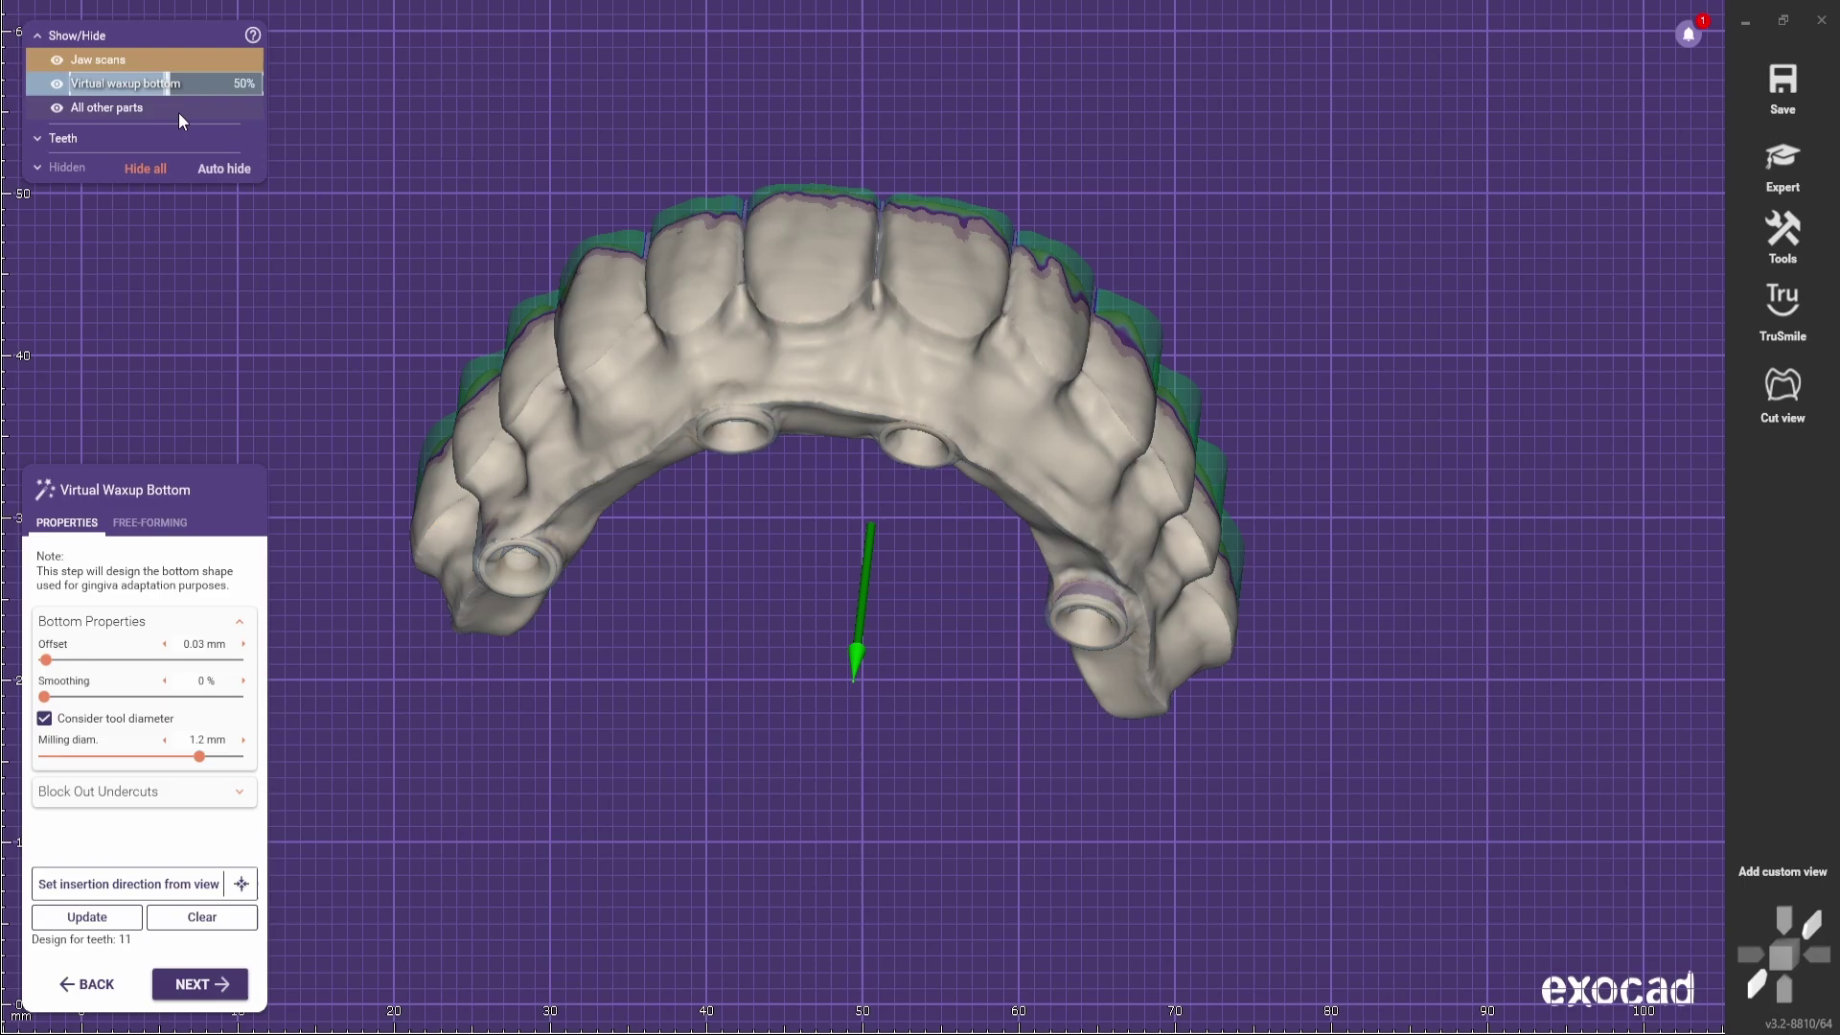
left_click_drag(179, 113, 278, 168)
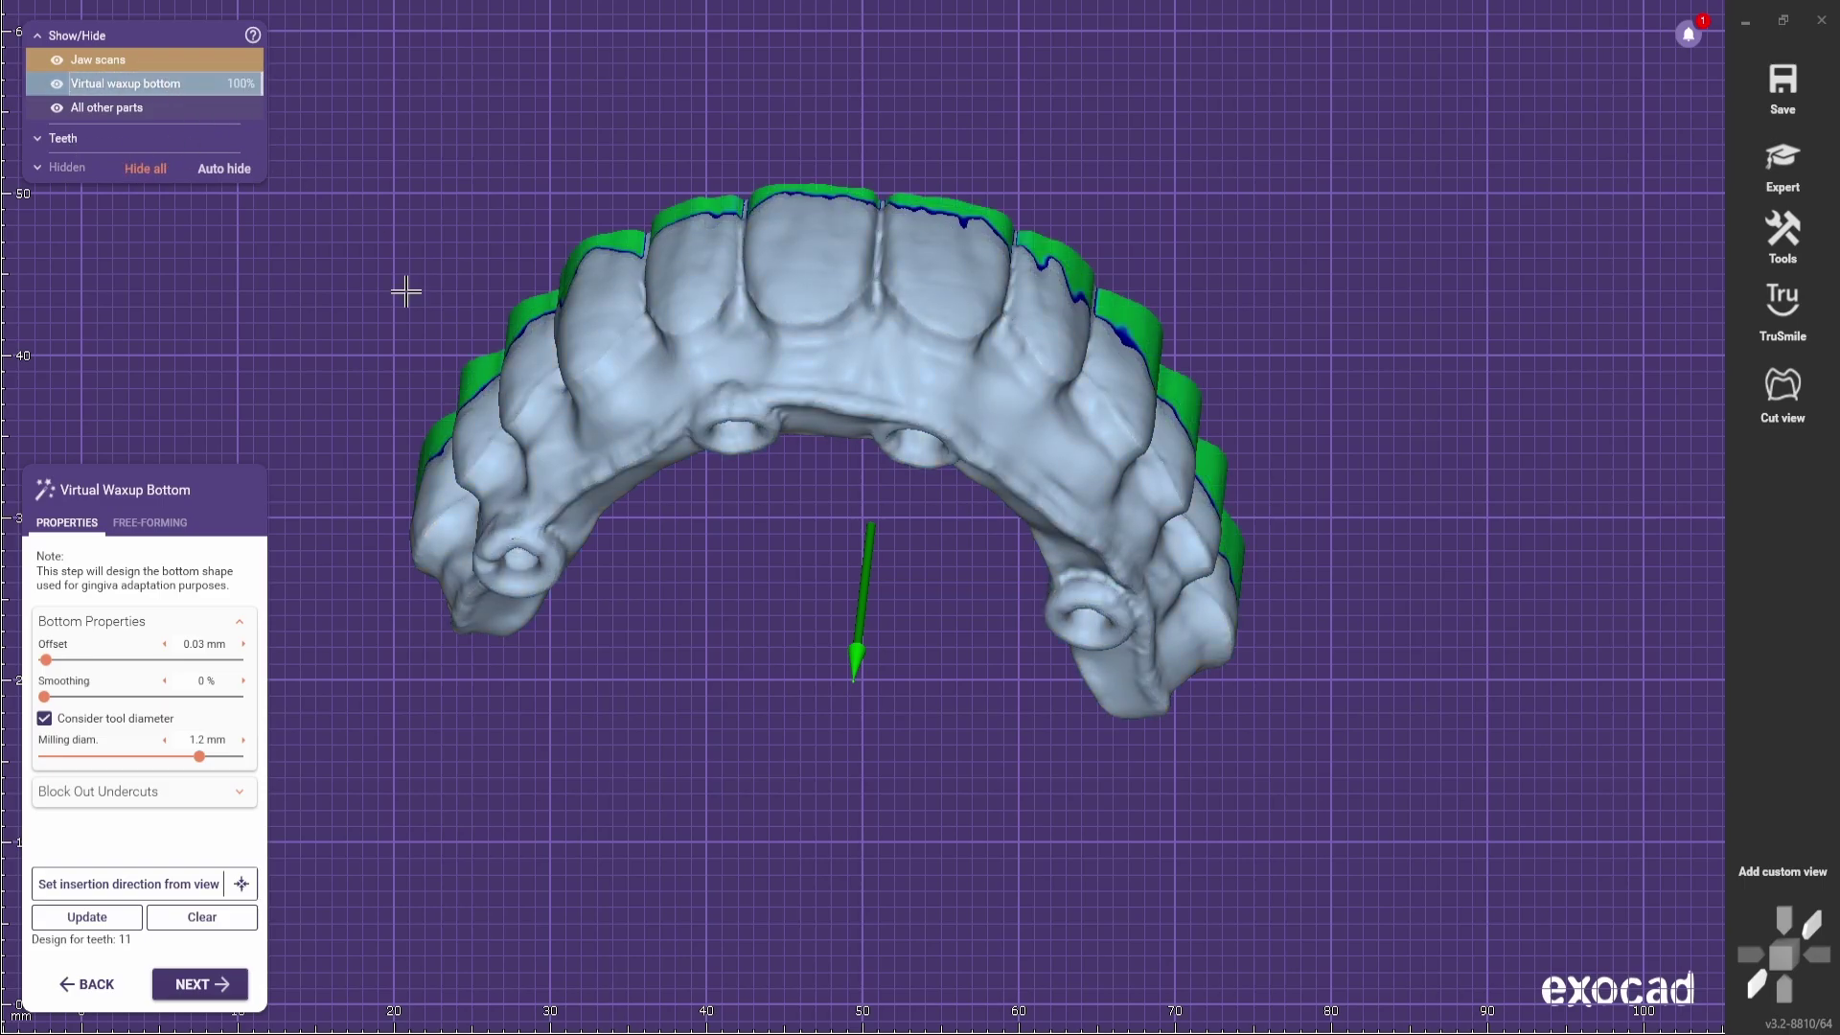
right_click_drag(920, 939, 915, 853)
left_click(202, 984)
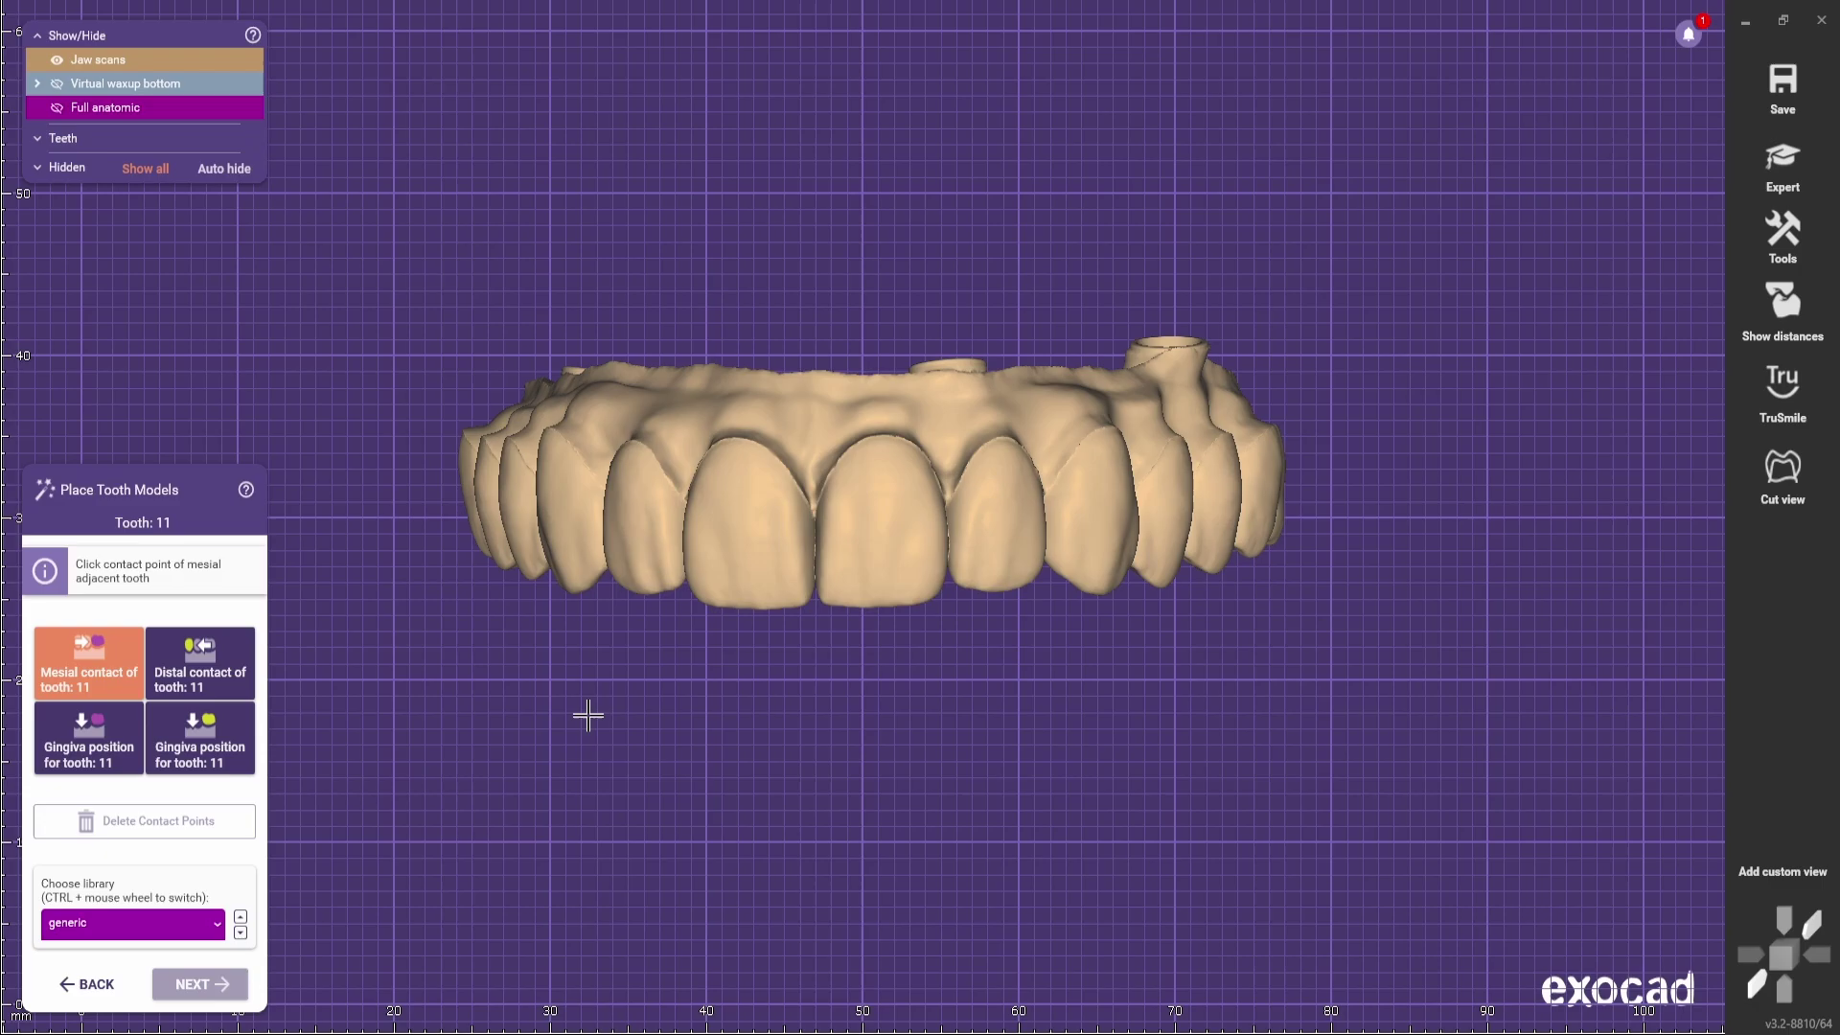
Step: Switch to expert mode and add the "Full contour" STL as a Waxup Scan stored relative to the scan data
left_click(1783, 173)
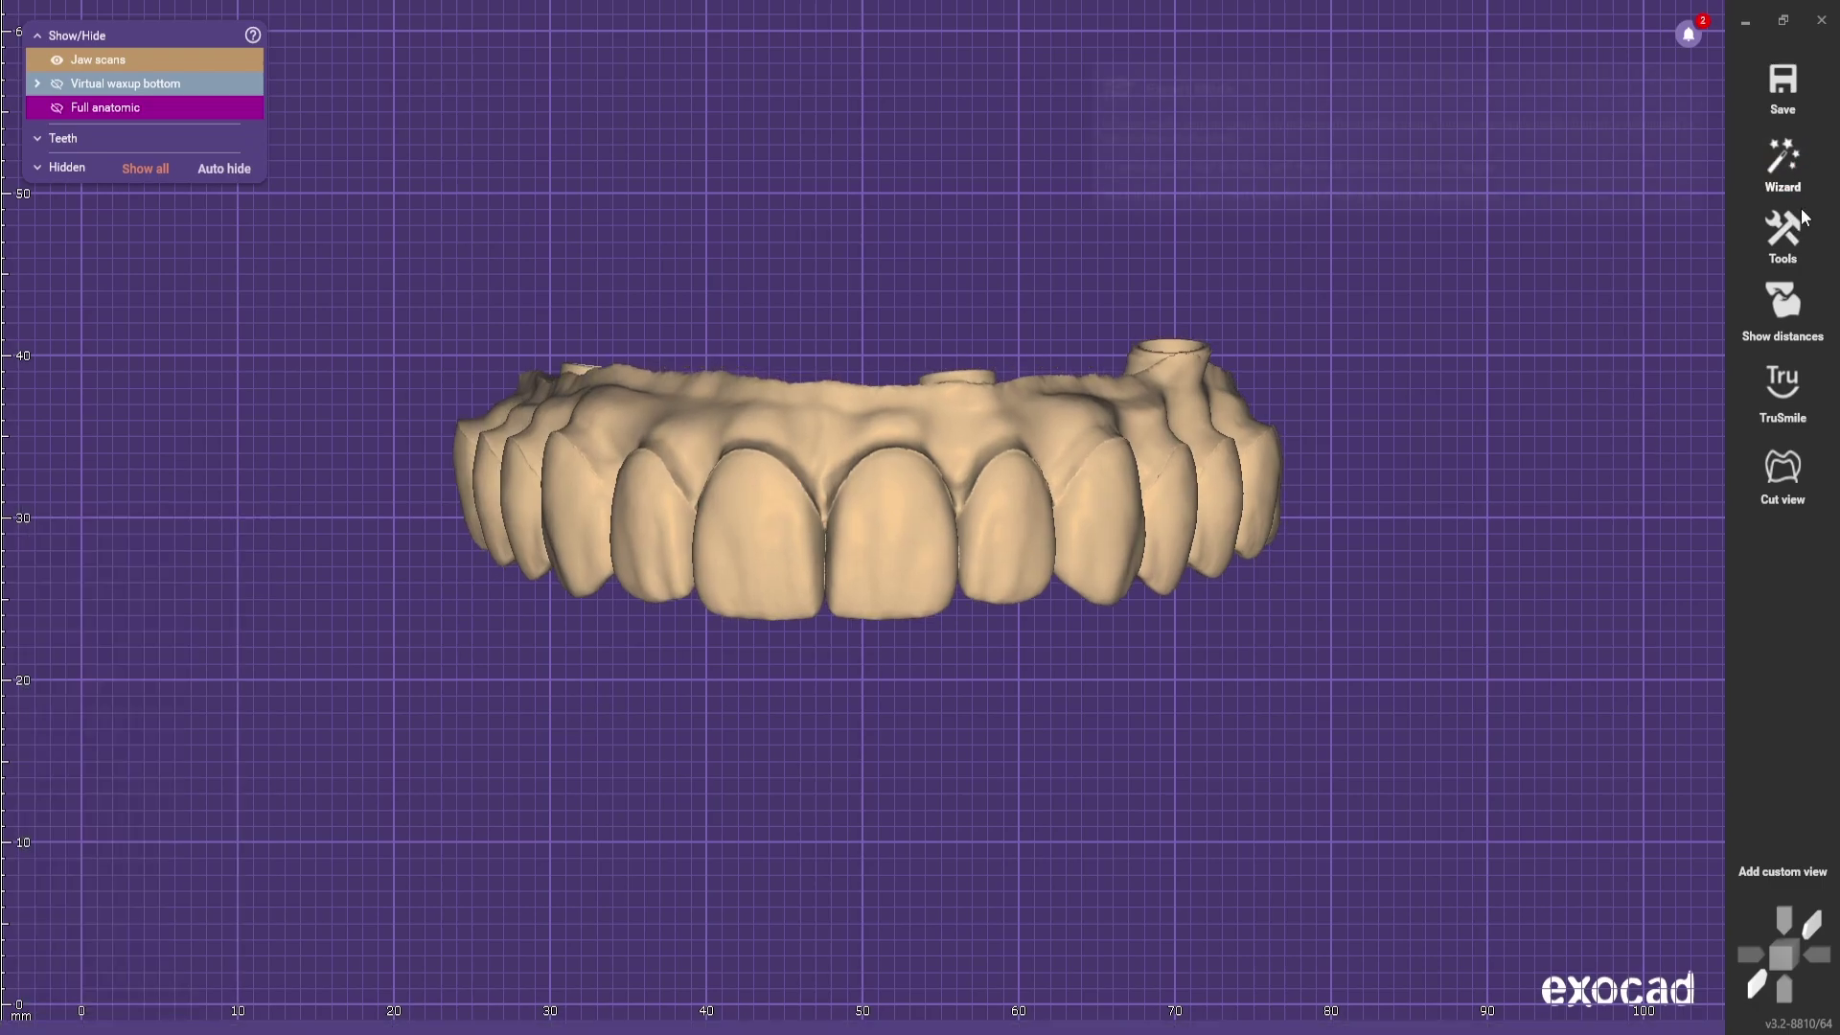
left_click(1782, 232)
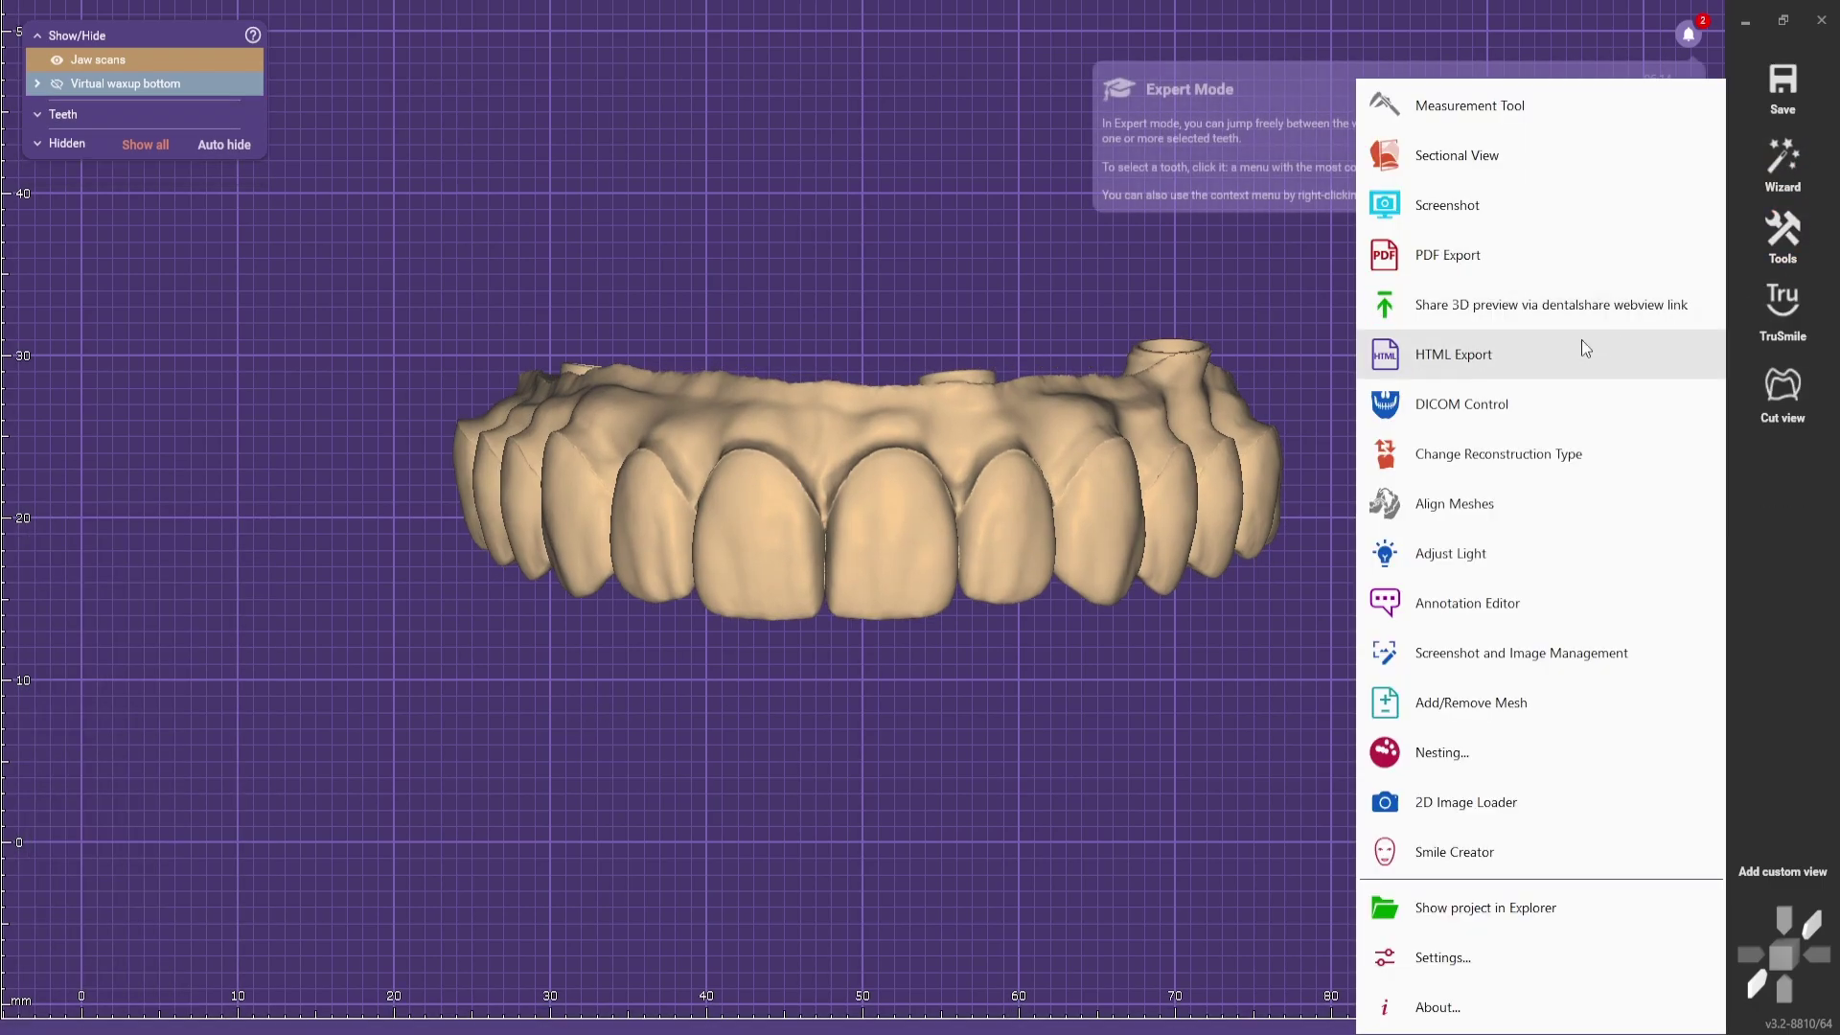
left_click(1462, 707)
left_click(189, 392)
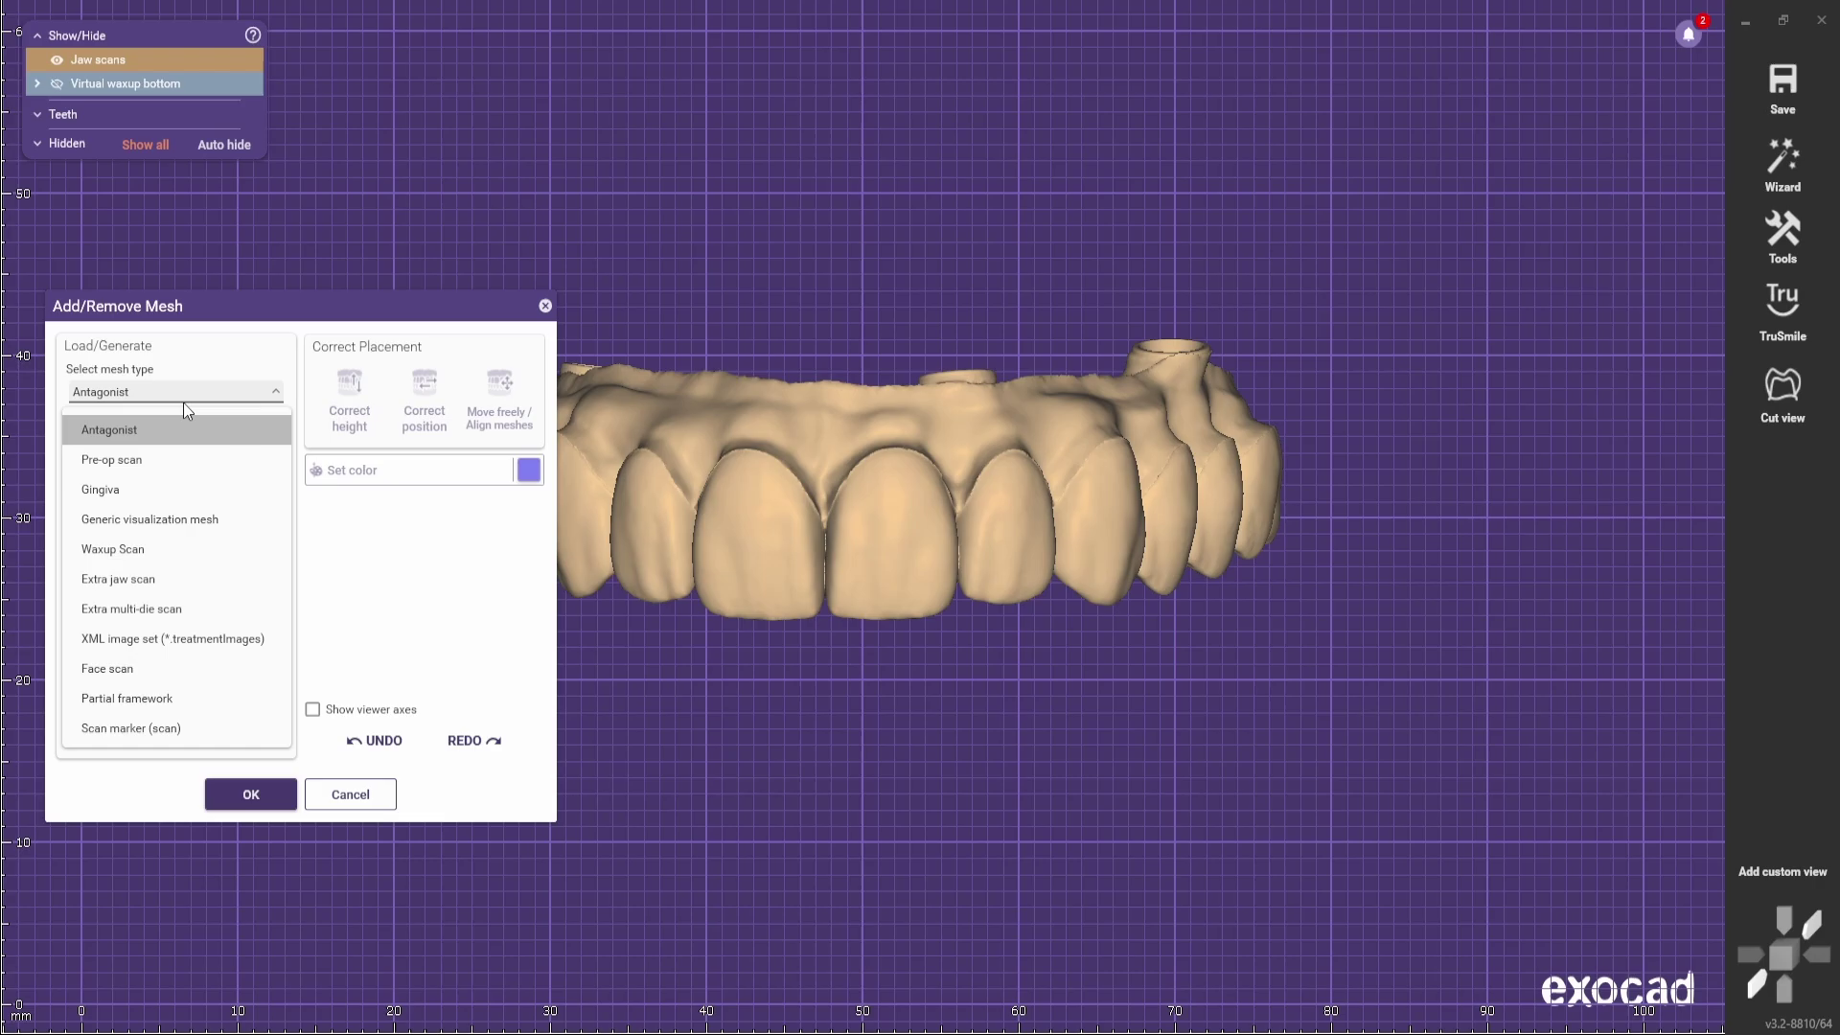
left_click(134, 554)
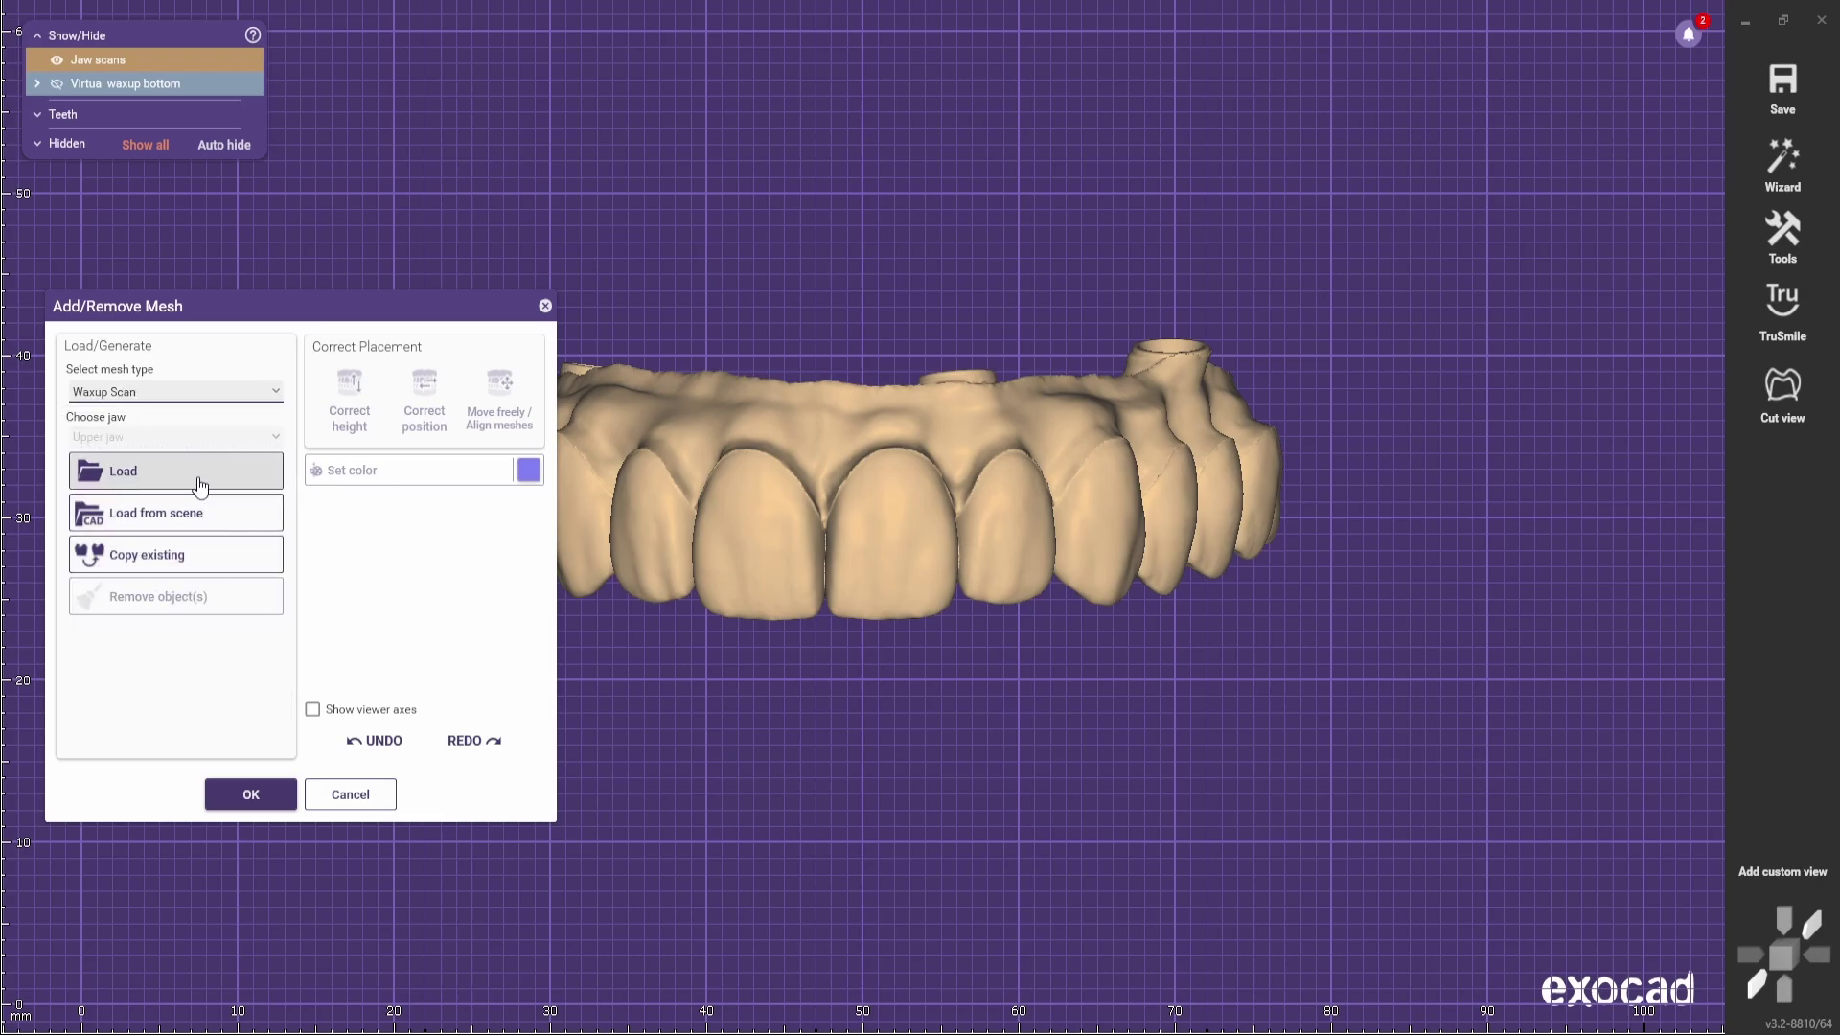
left_click(142, 474)
double_click(269, 423)
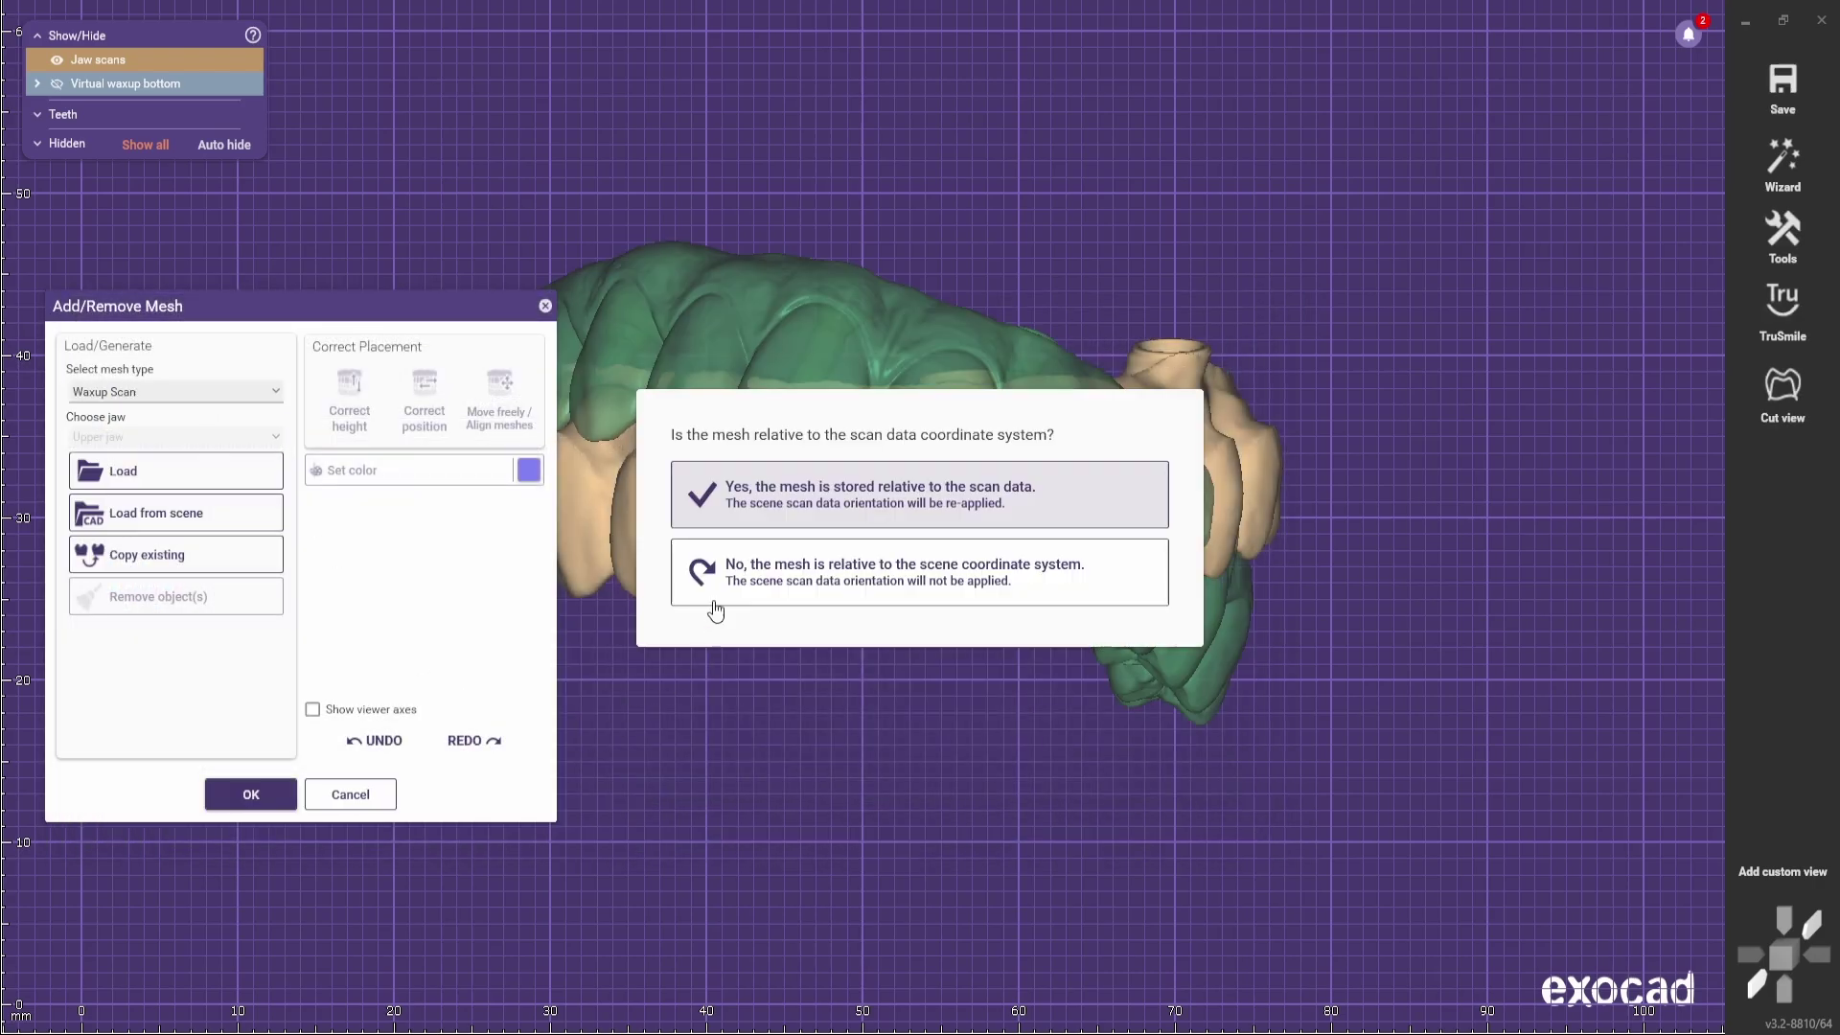
left_click(899, 511)
left_click(251, 682)
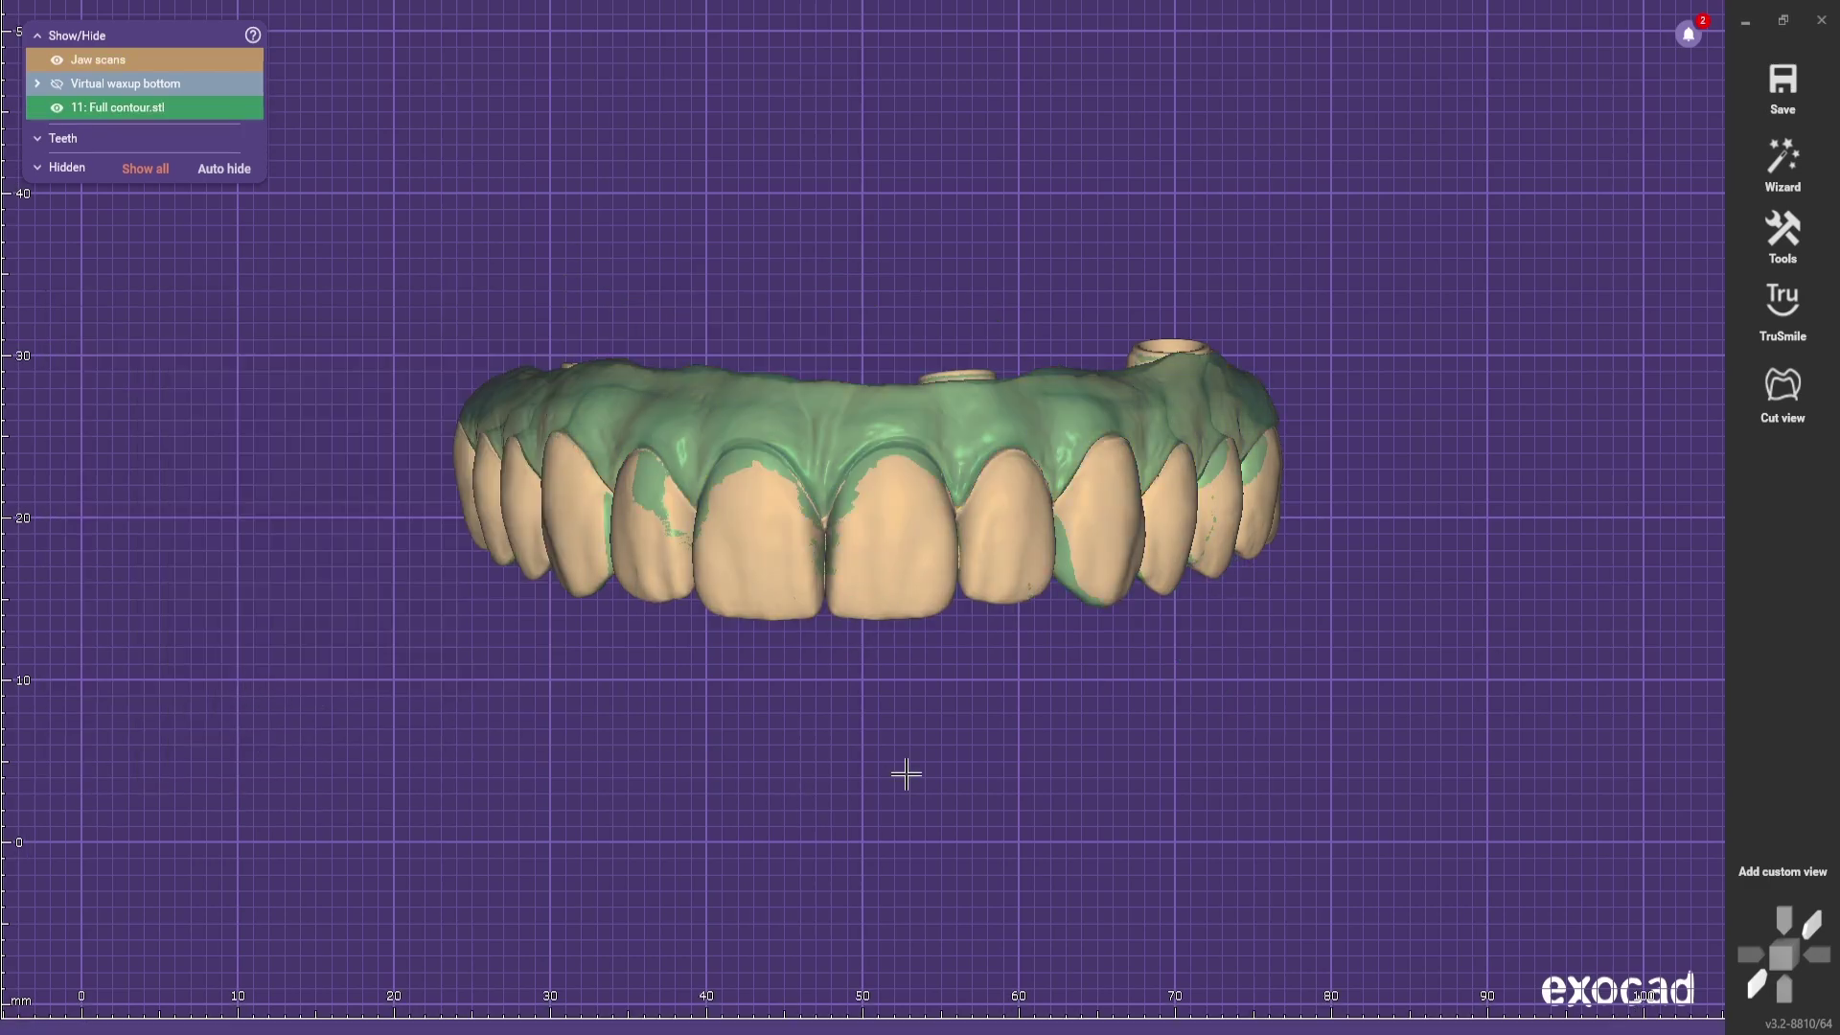
Step: Calculate the anatomic waxup from the loaded full contour scan
left_click(821, 423)
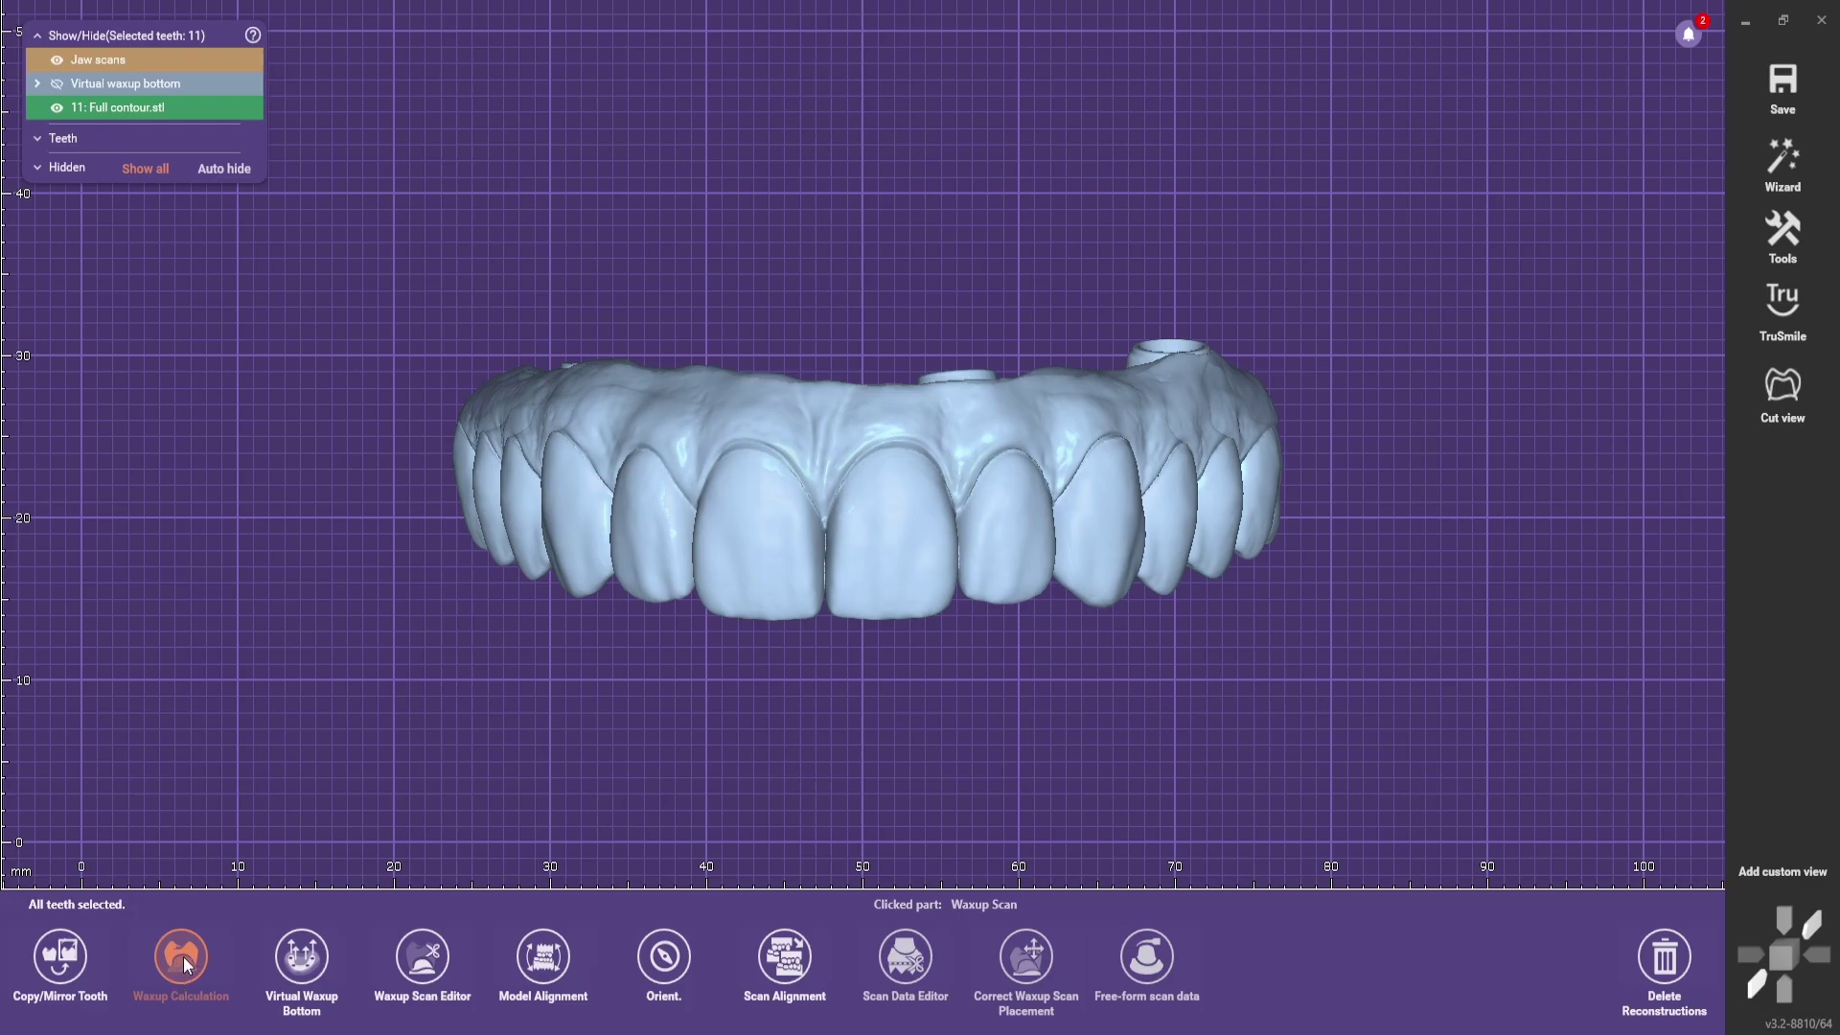
left_click(185, 961)
left_click(105, 709)
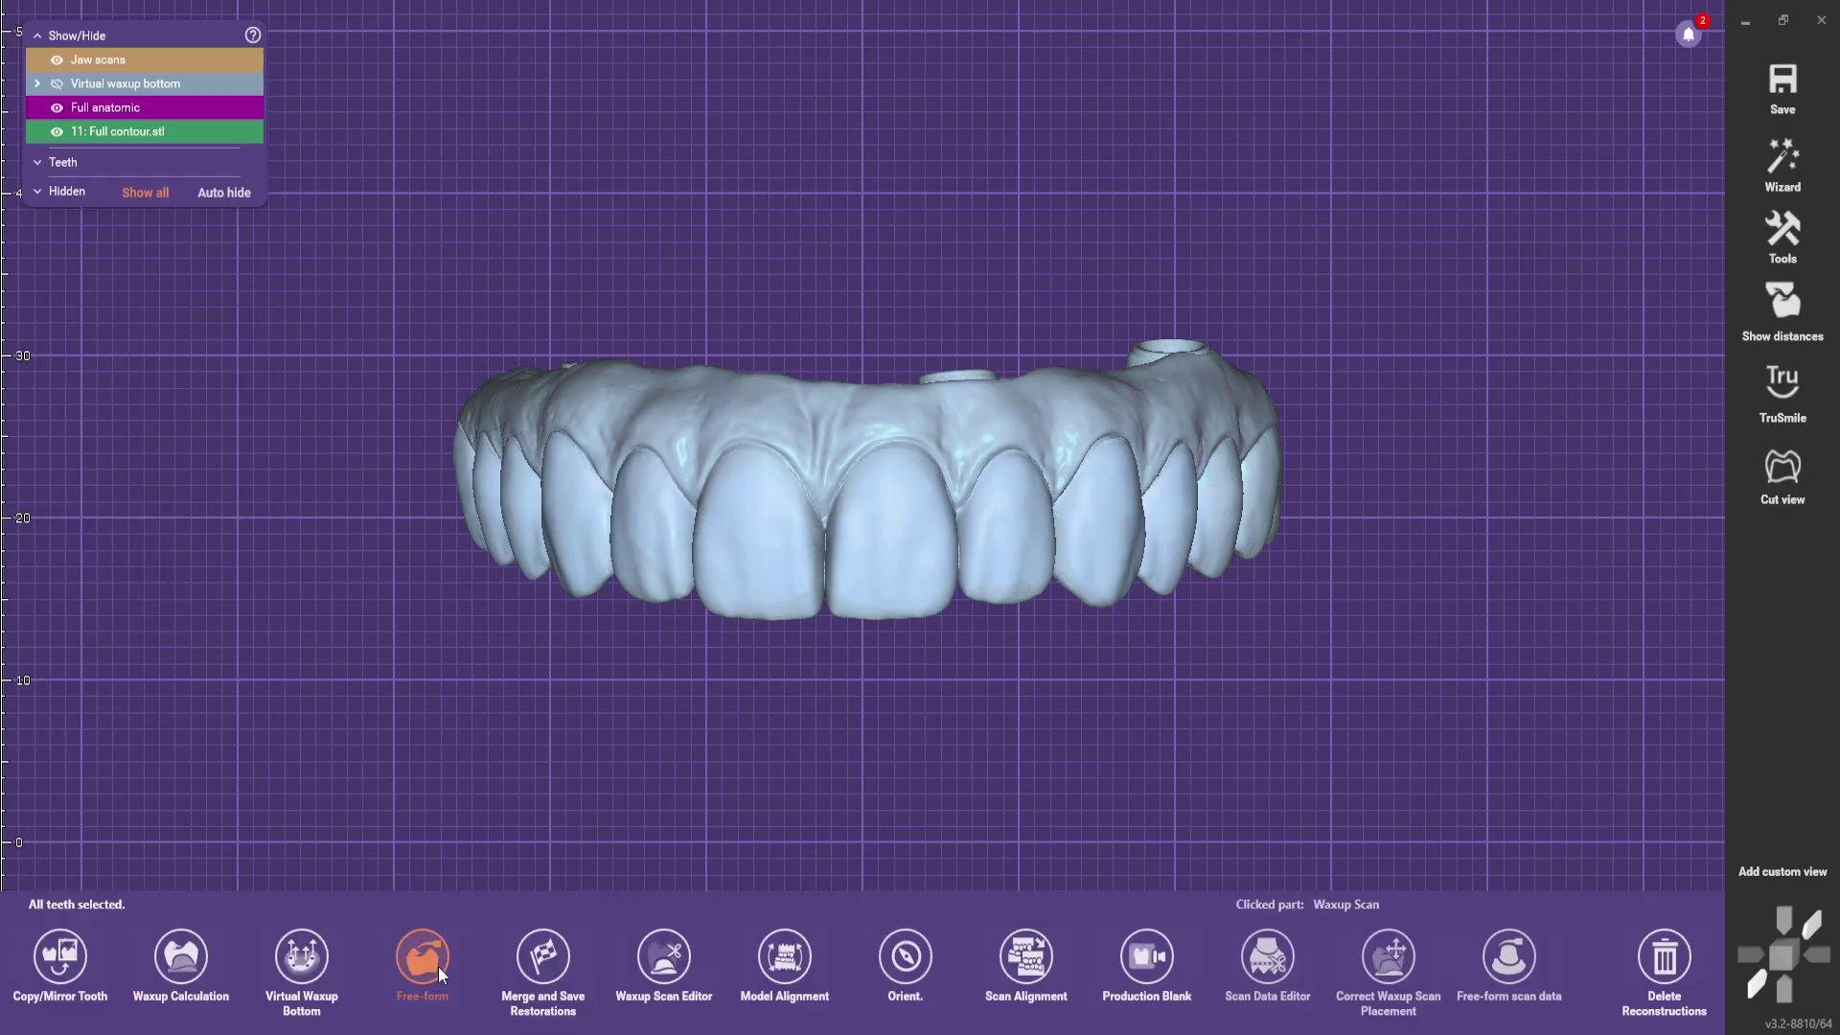
Step: Free-form the waxup with the Add/Remove brush, reducing the front and side tooth surfaces below the jaw scan
left_click(421, 956)
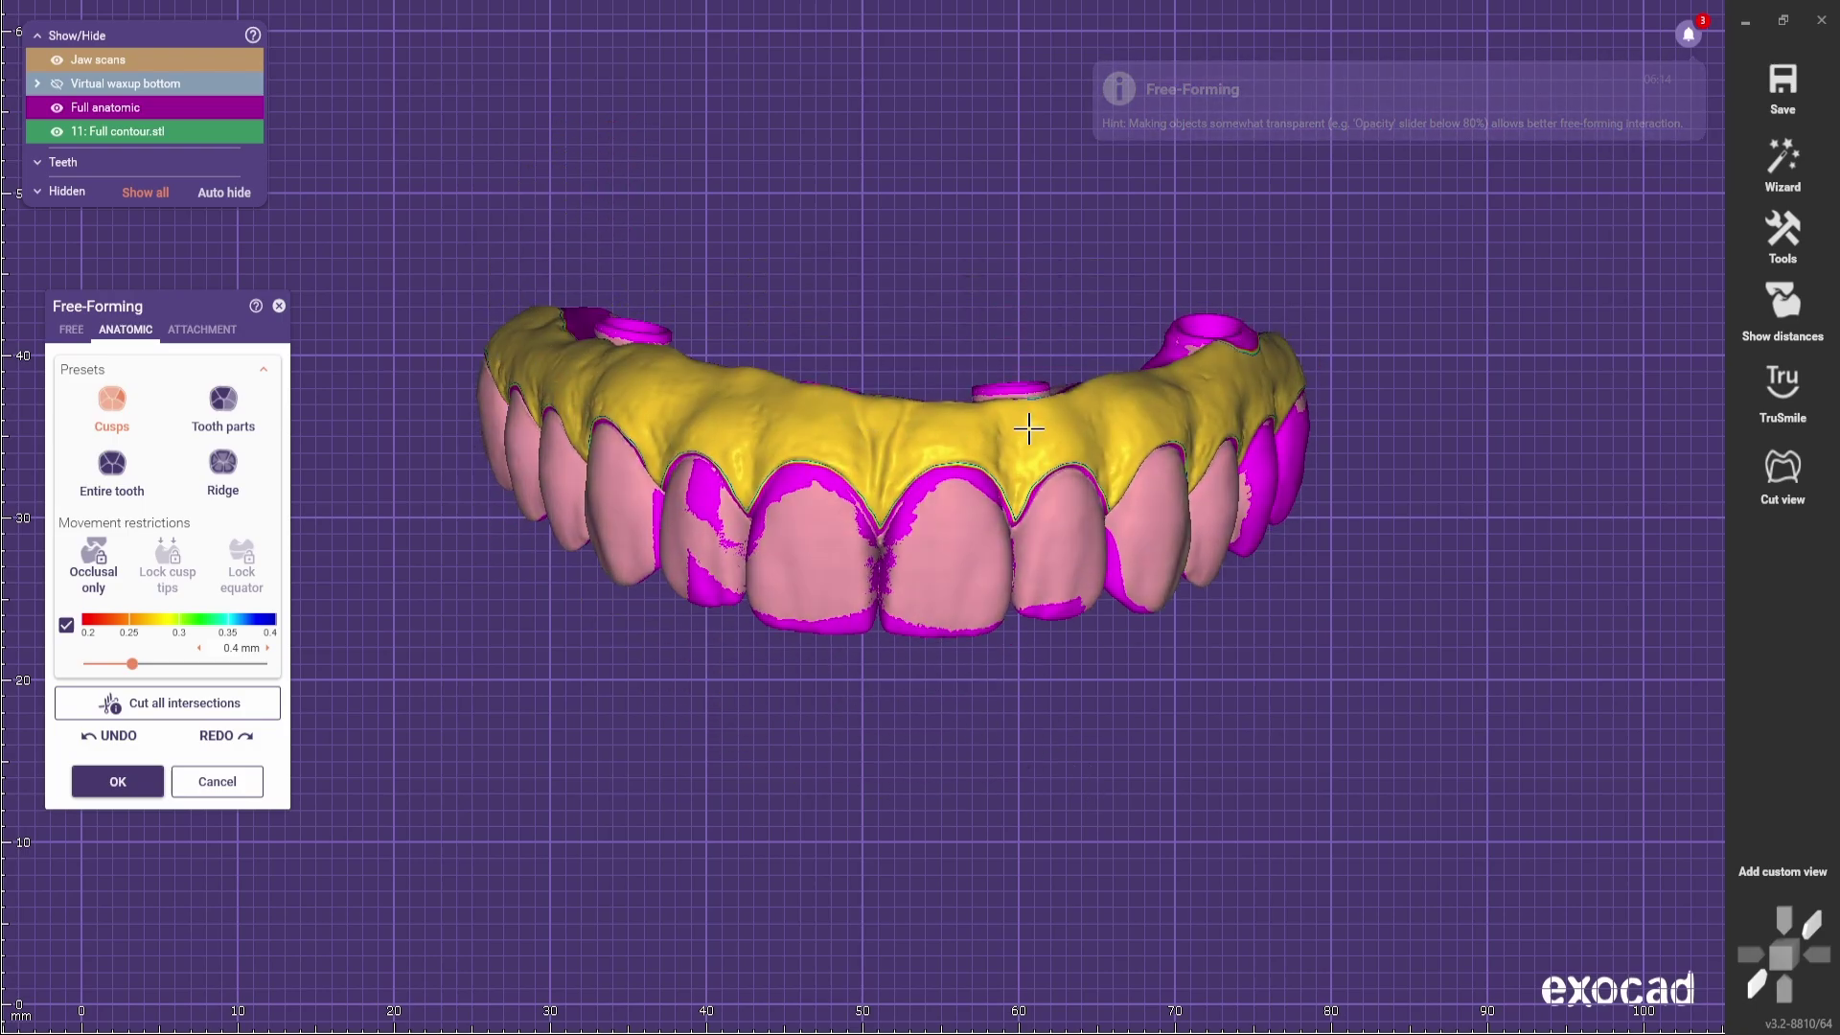
right_click_drag(1047, 648, 997, 776)
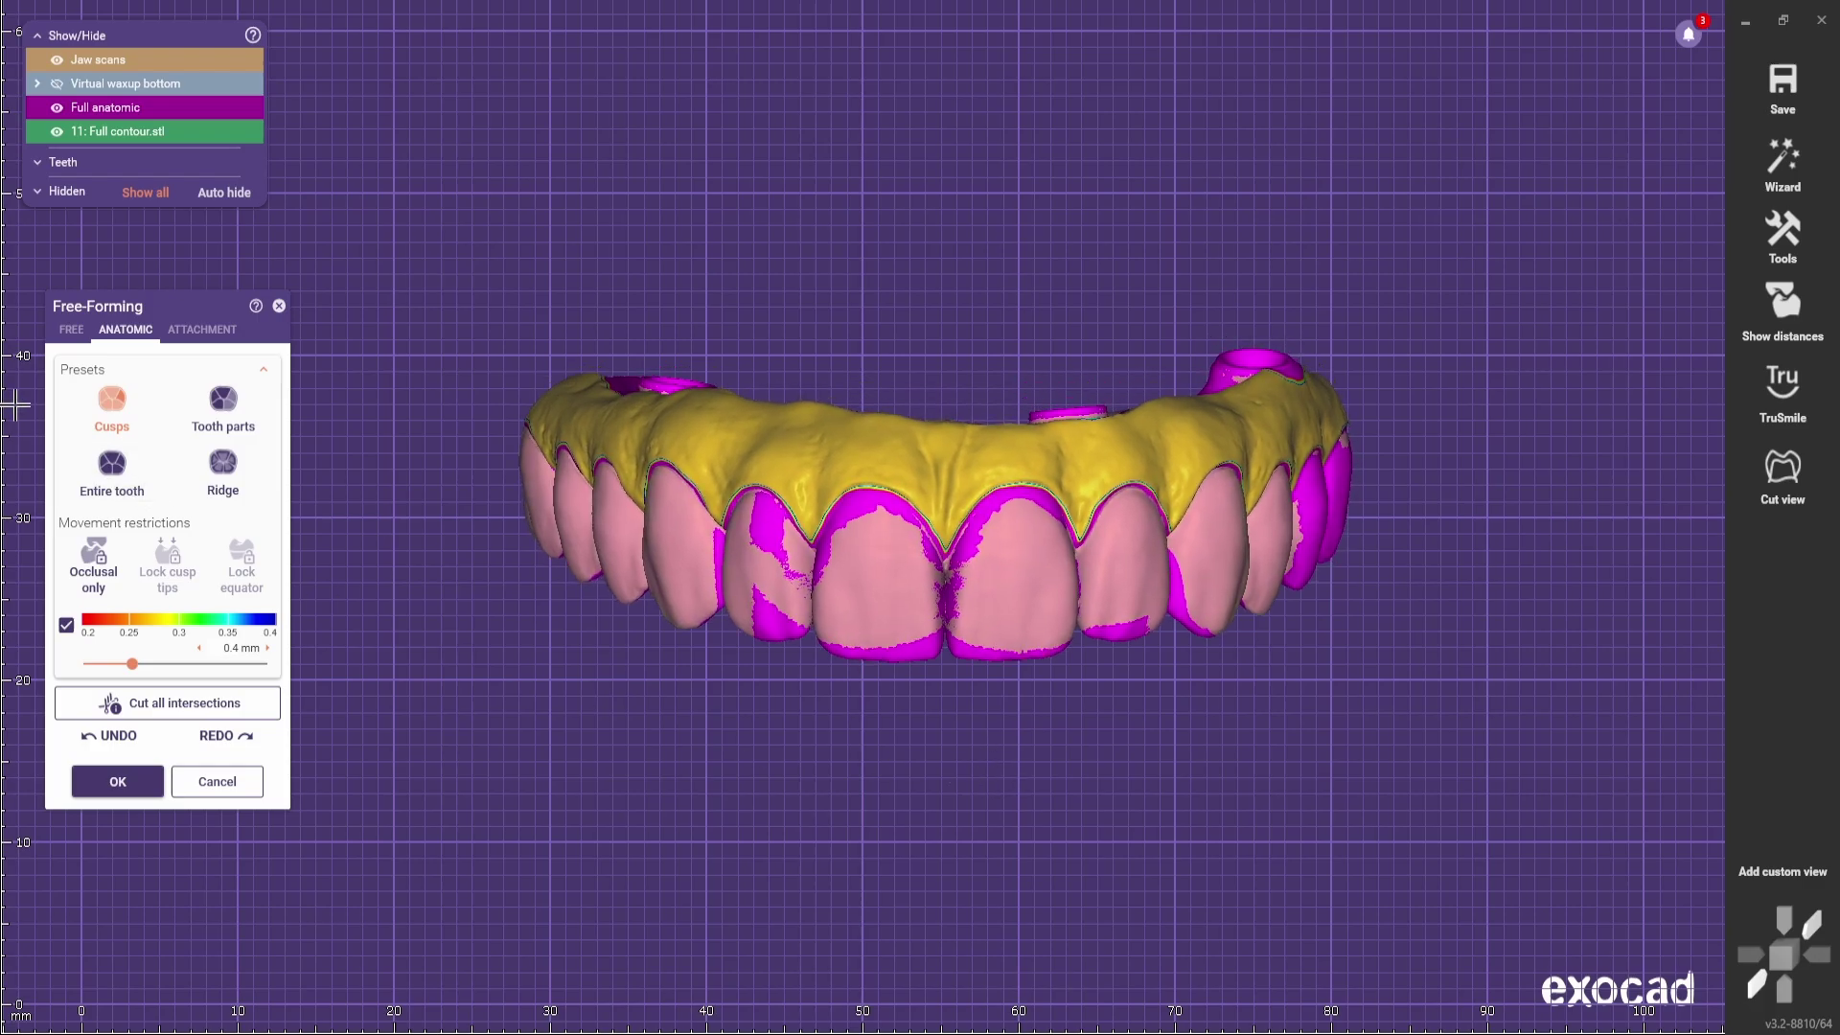
left_click(71, 330)
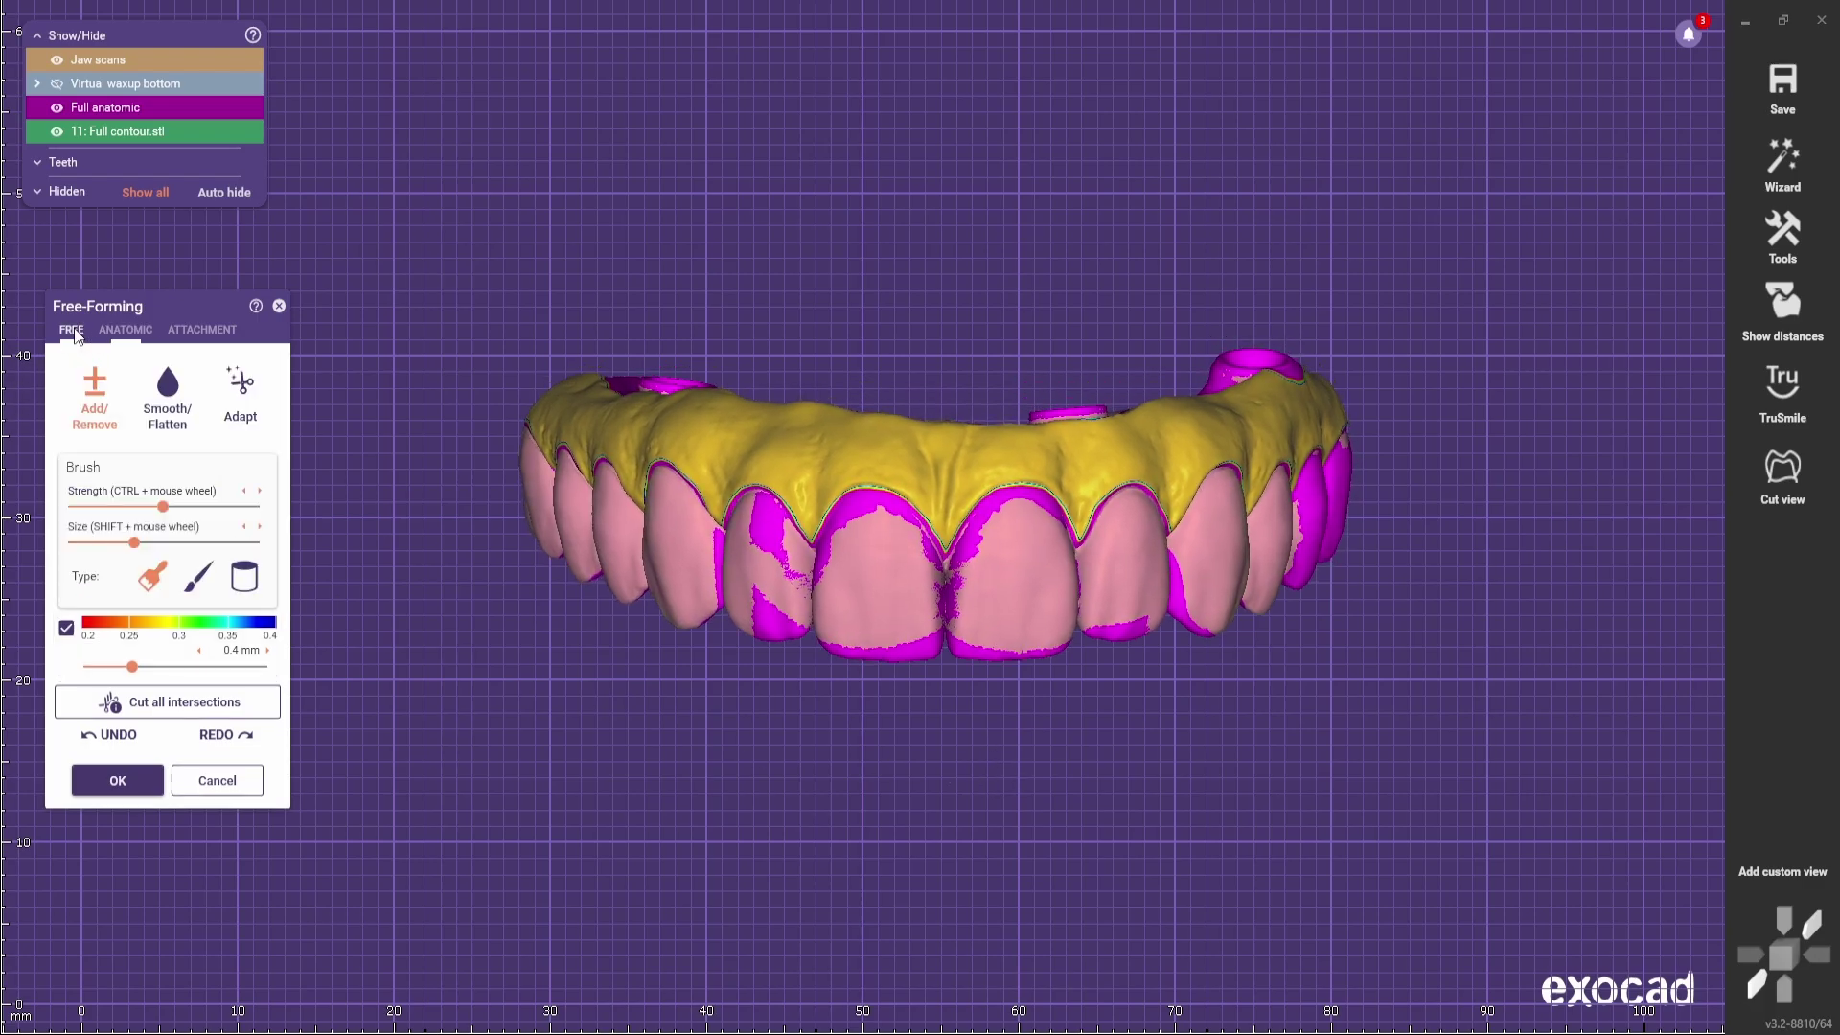
left_click(256, 385)
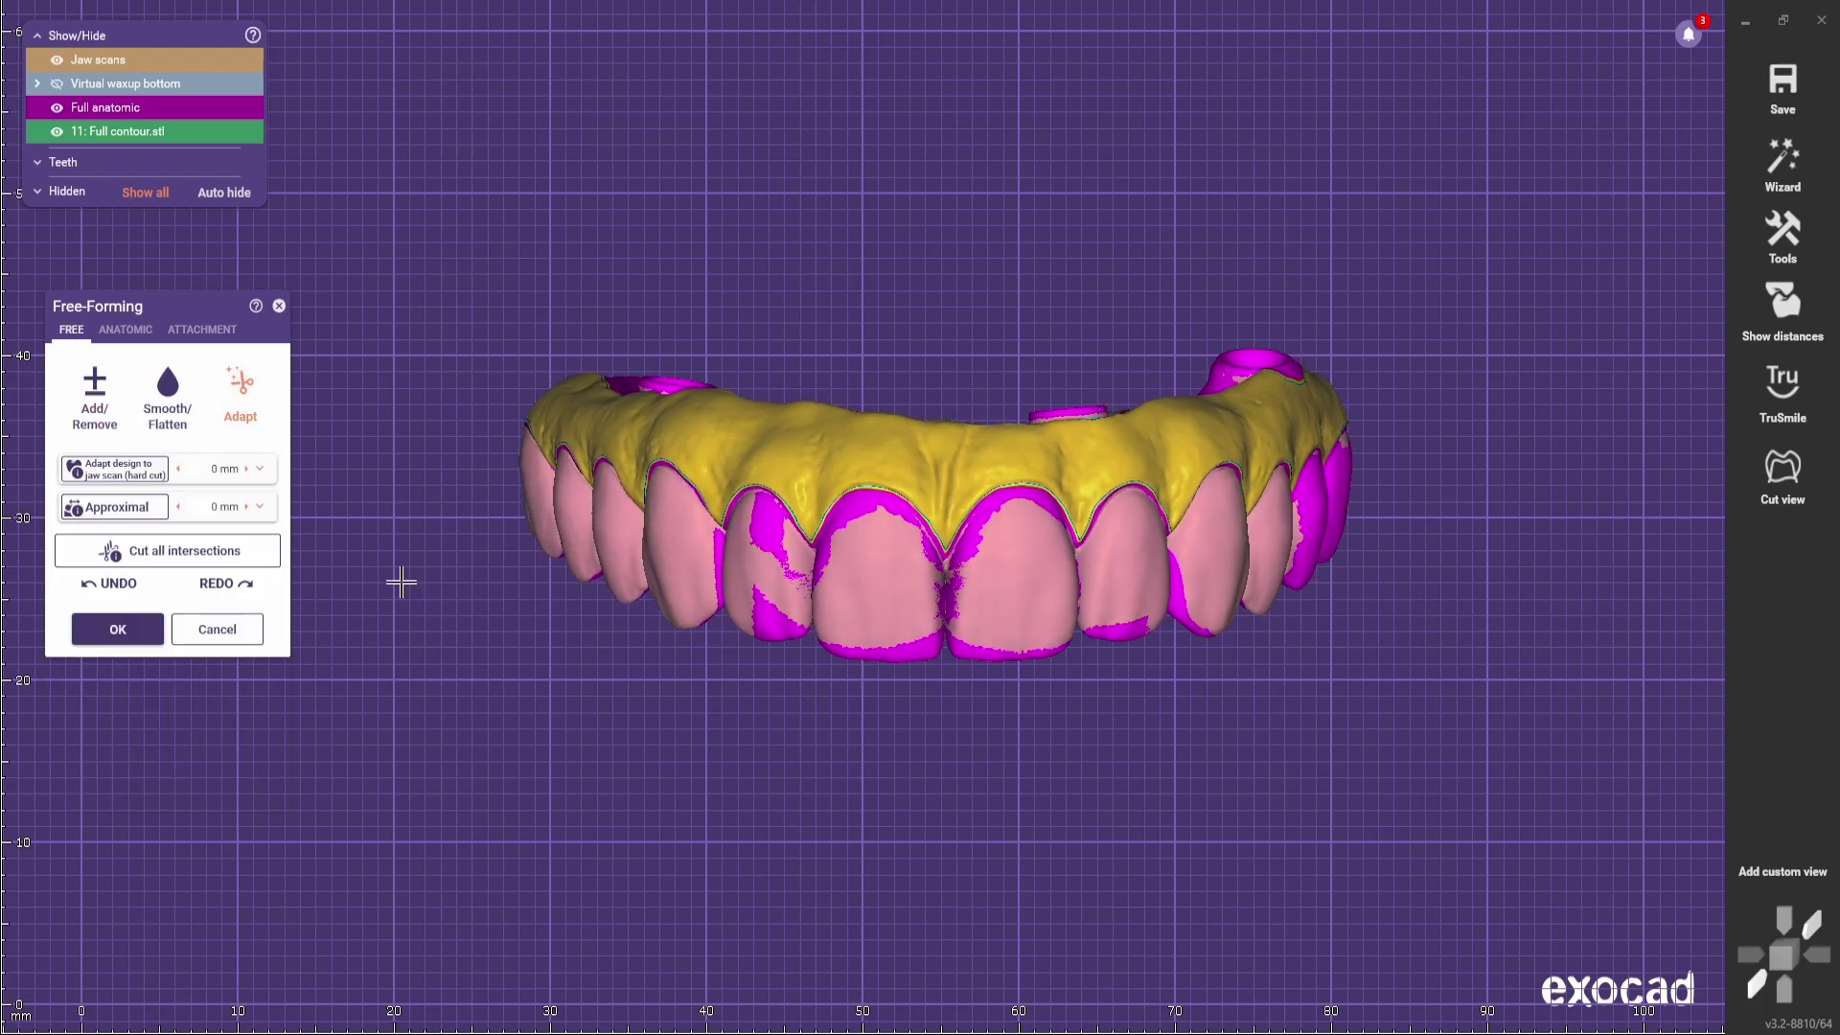
left_click(135, 471)
left_click(93, 391)
scroll(756, 596, "up", 5)
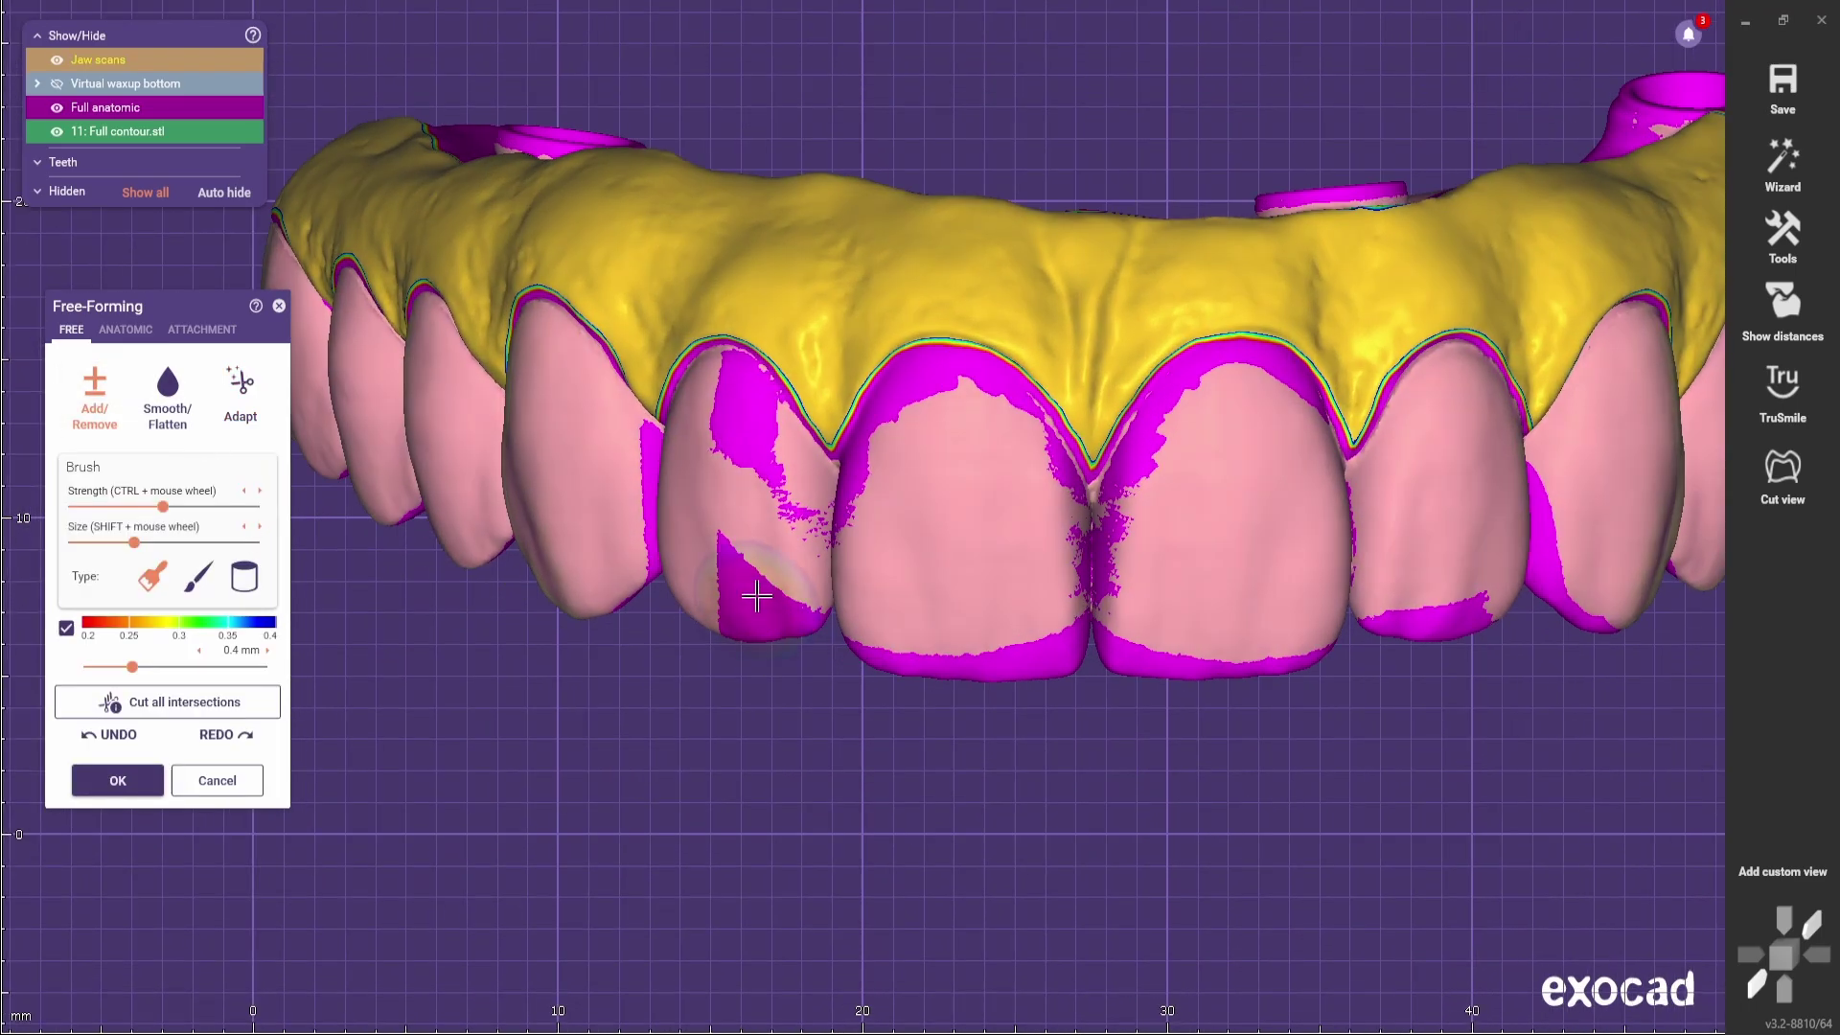
mouse_move(754, 596)
left_mouse_down()
mouse_move(842, 636)
mouse_move(1103, 654)
left_mouse_up()
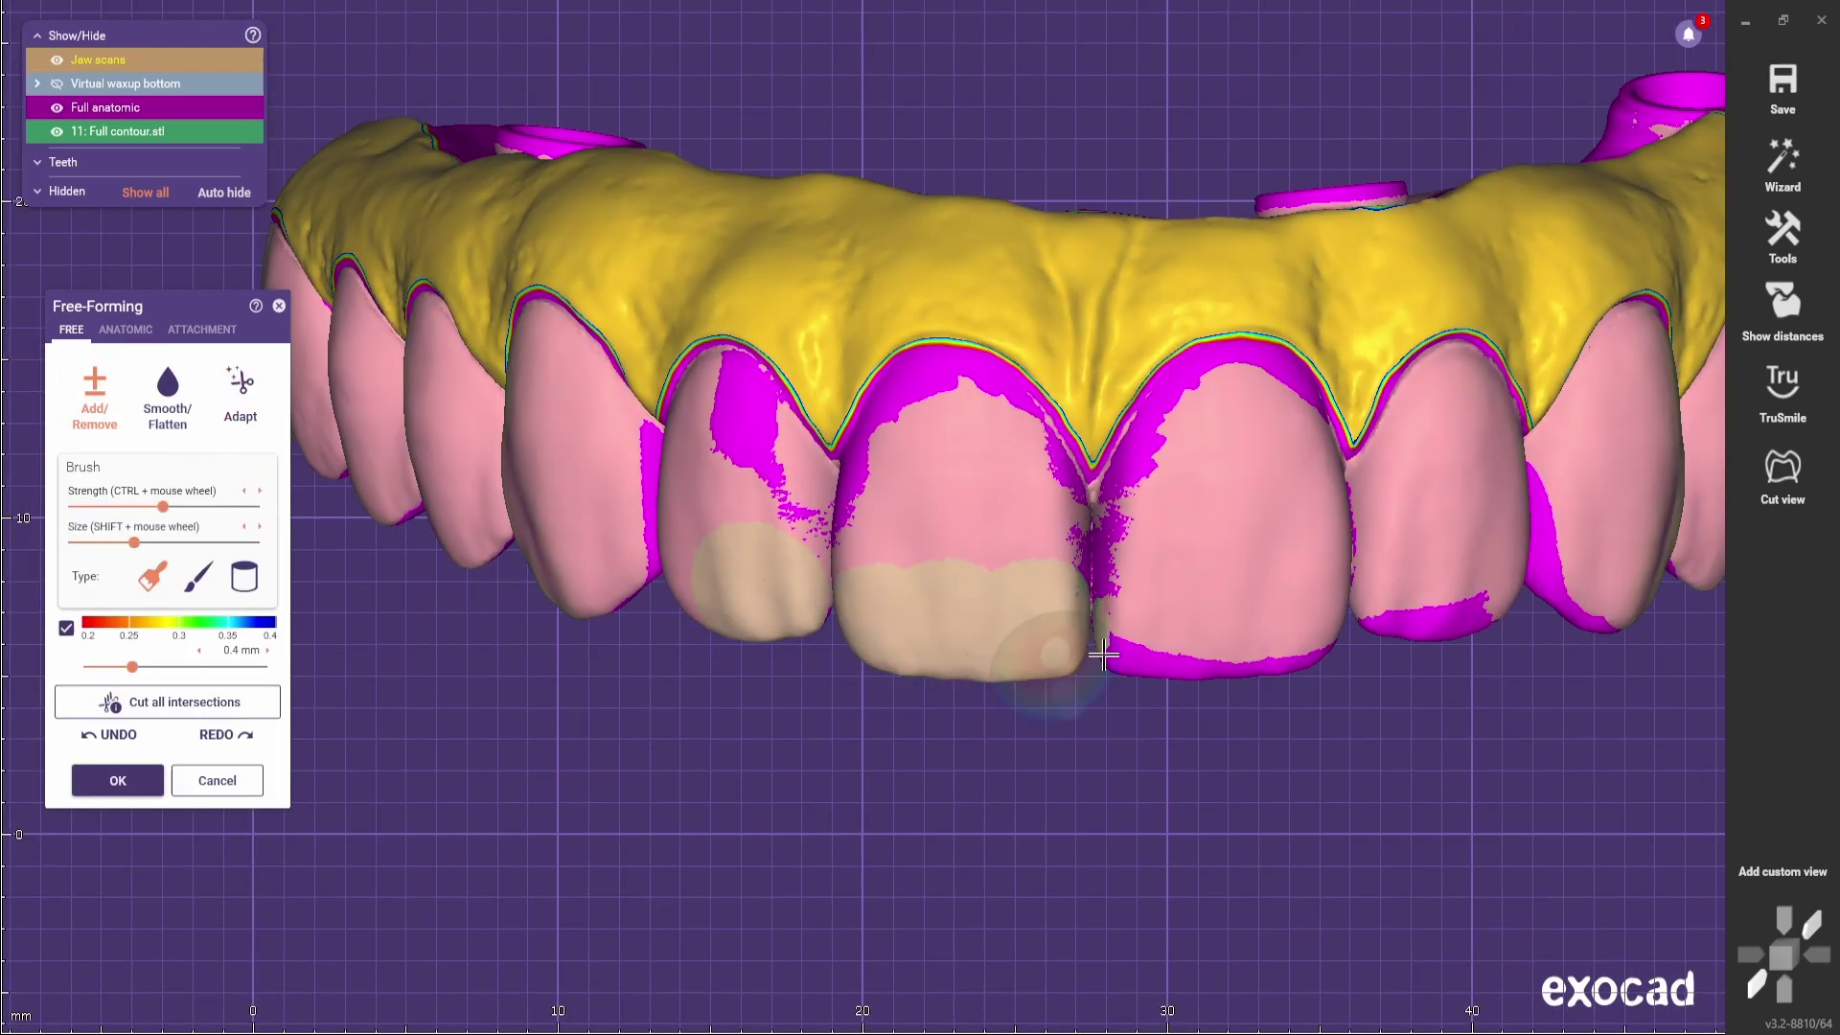
mouse_move(1272, 616)
left_mouse_down()
mouse_move(1449, 604)
mouse_move(1572, 556)
mouse_move(1501, 661)
left_mouse_up()
right_click_drag(1501, 661, 1227, 498)
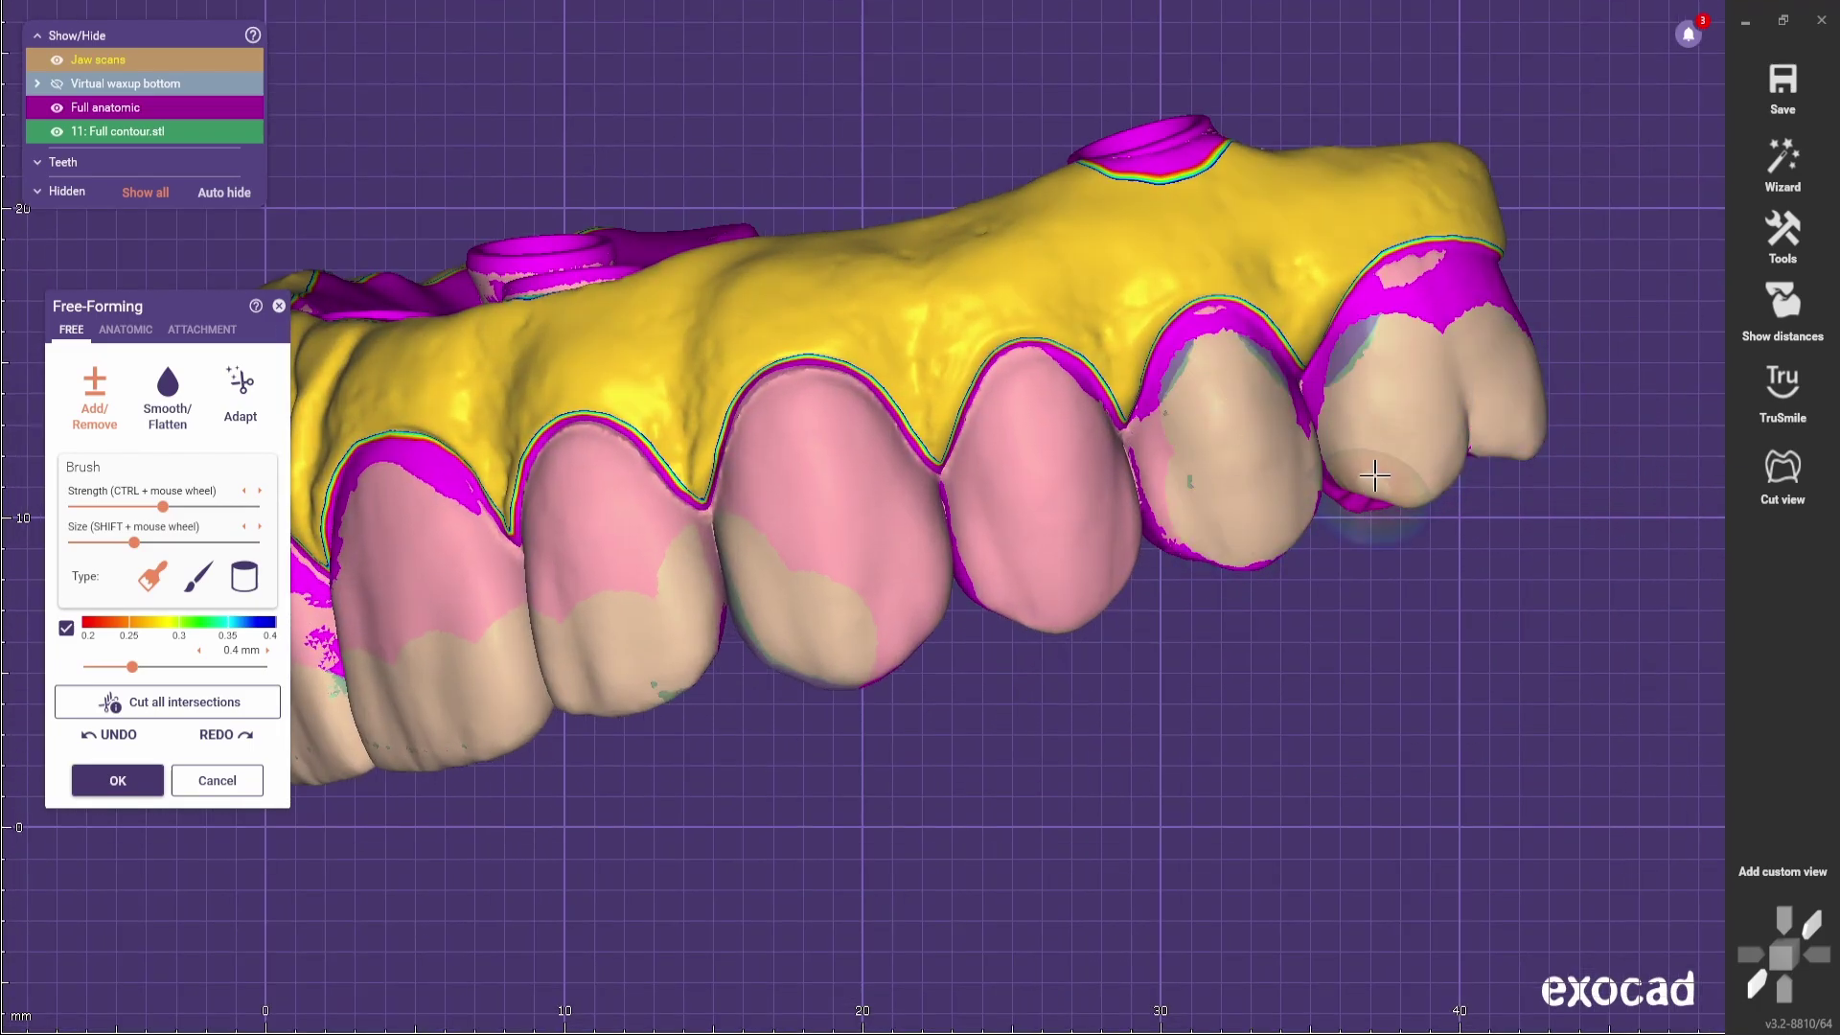
Step: Adapt the design to the jaw scan with a hard cut at 0 mm
scroll(1064, 689, "down", 3)
right_click_drag(1064, 690, 1130, 724)
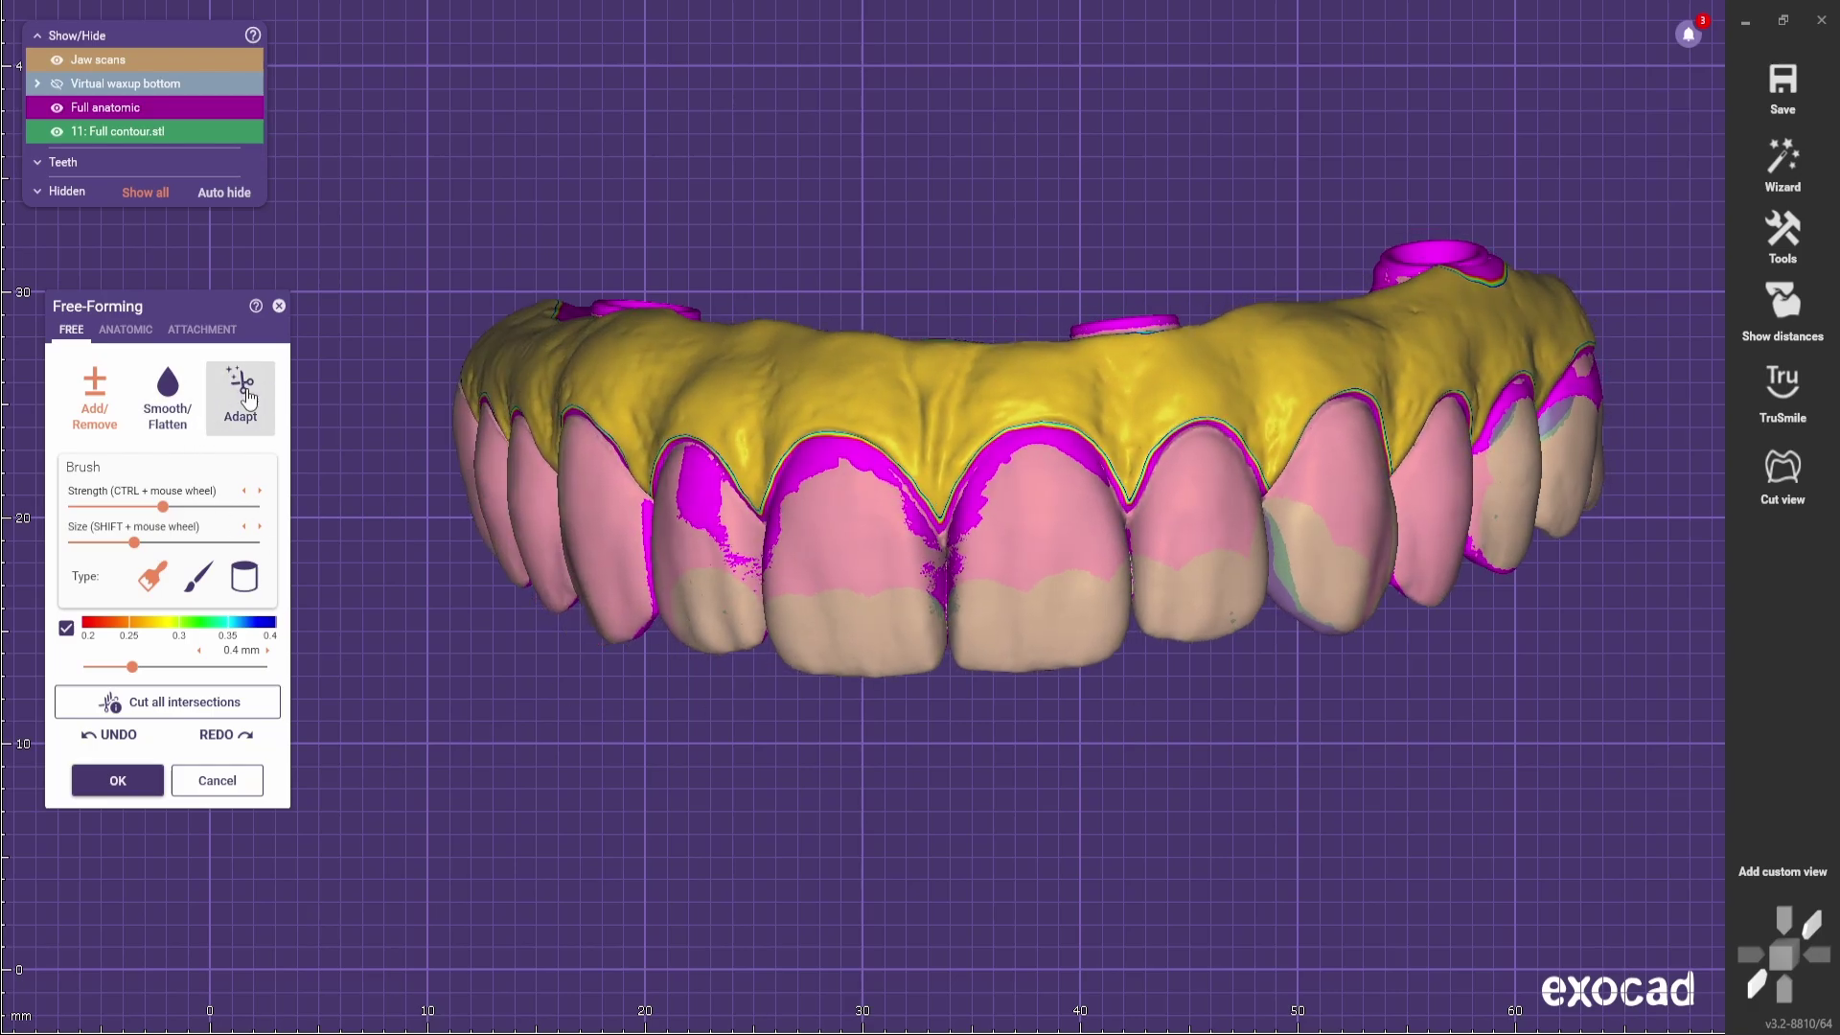
left_click(247, 395)
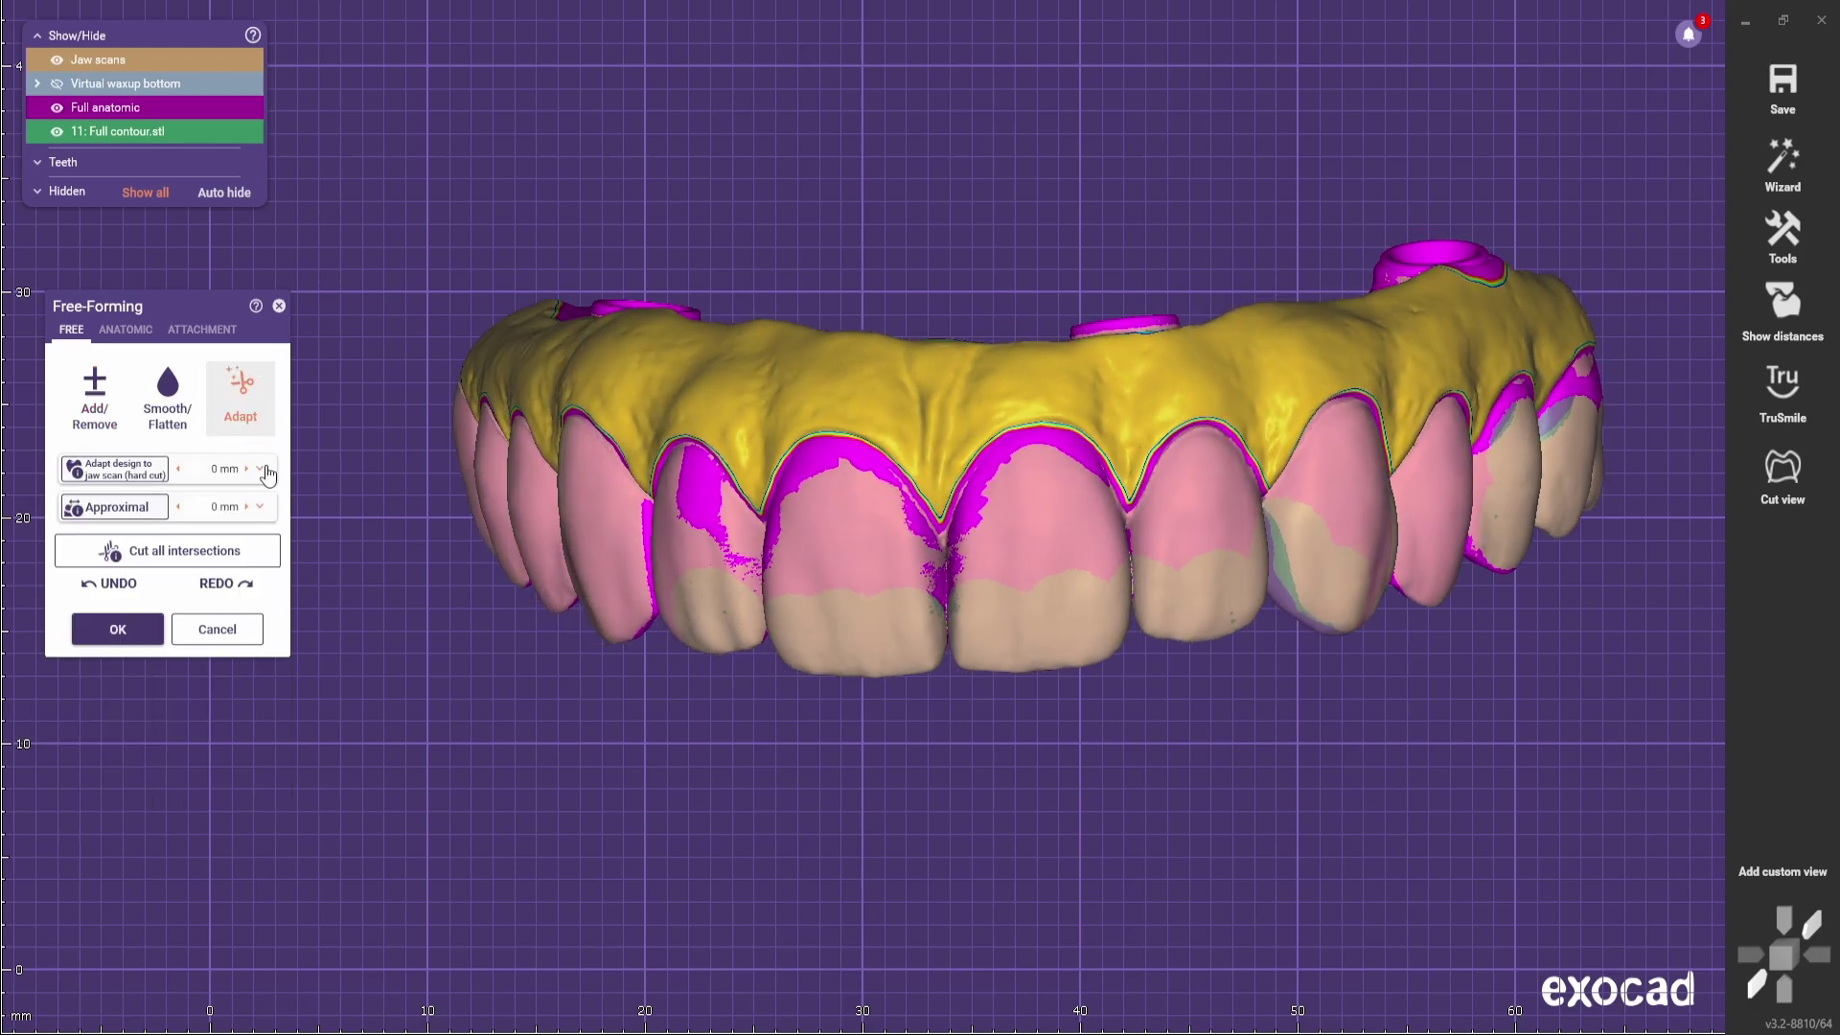
left_click(106, 473)
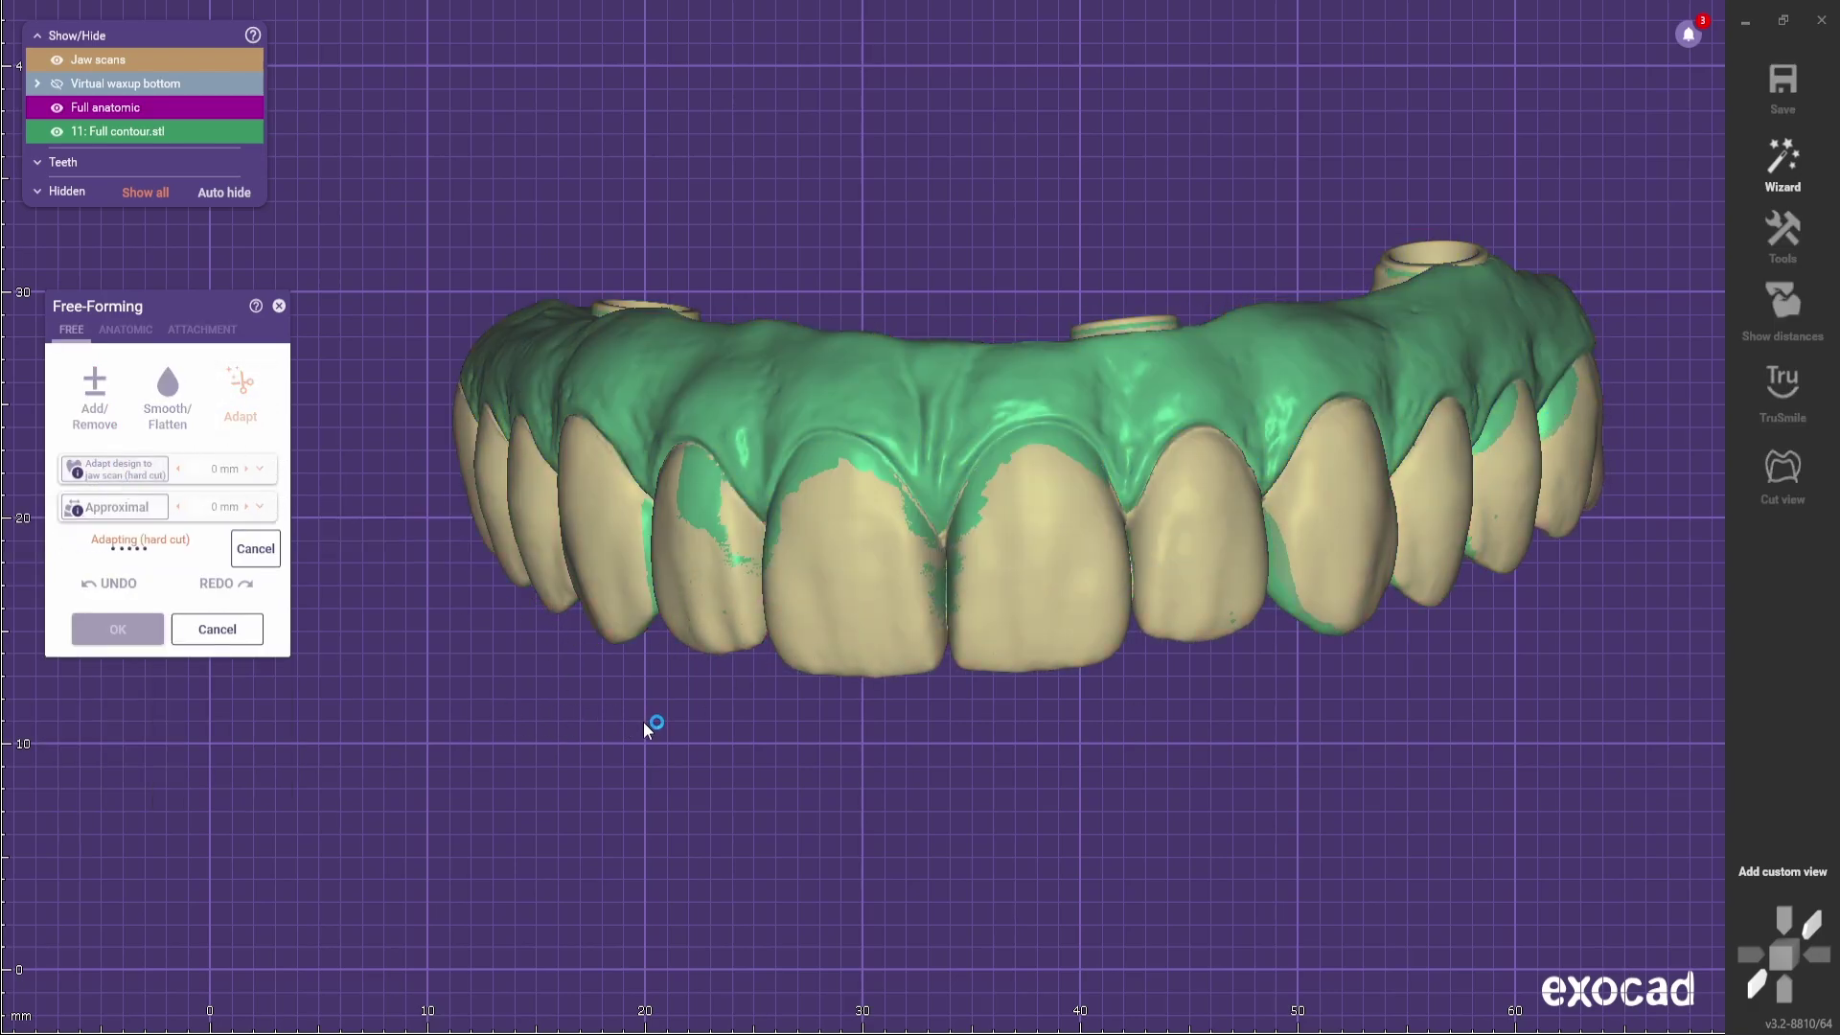
scroll(815, 744, "down", 4)
right_click_drag(866, 743, 919, 853)
scroll(1073, 671, "up", 1)
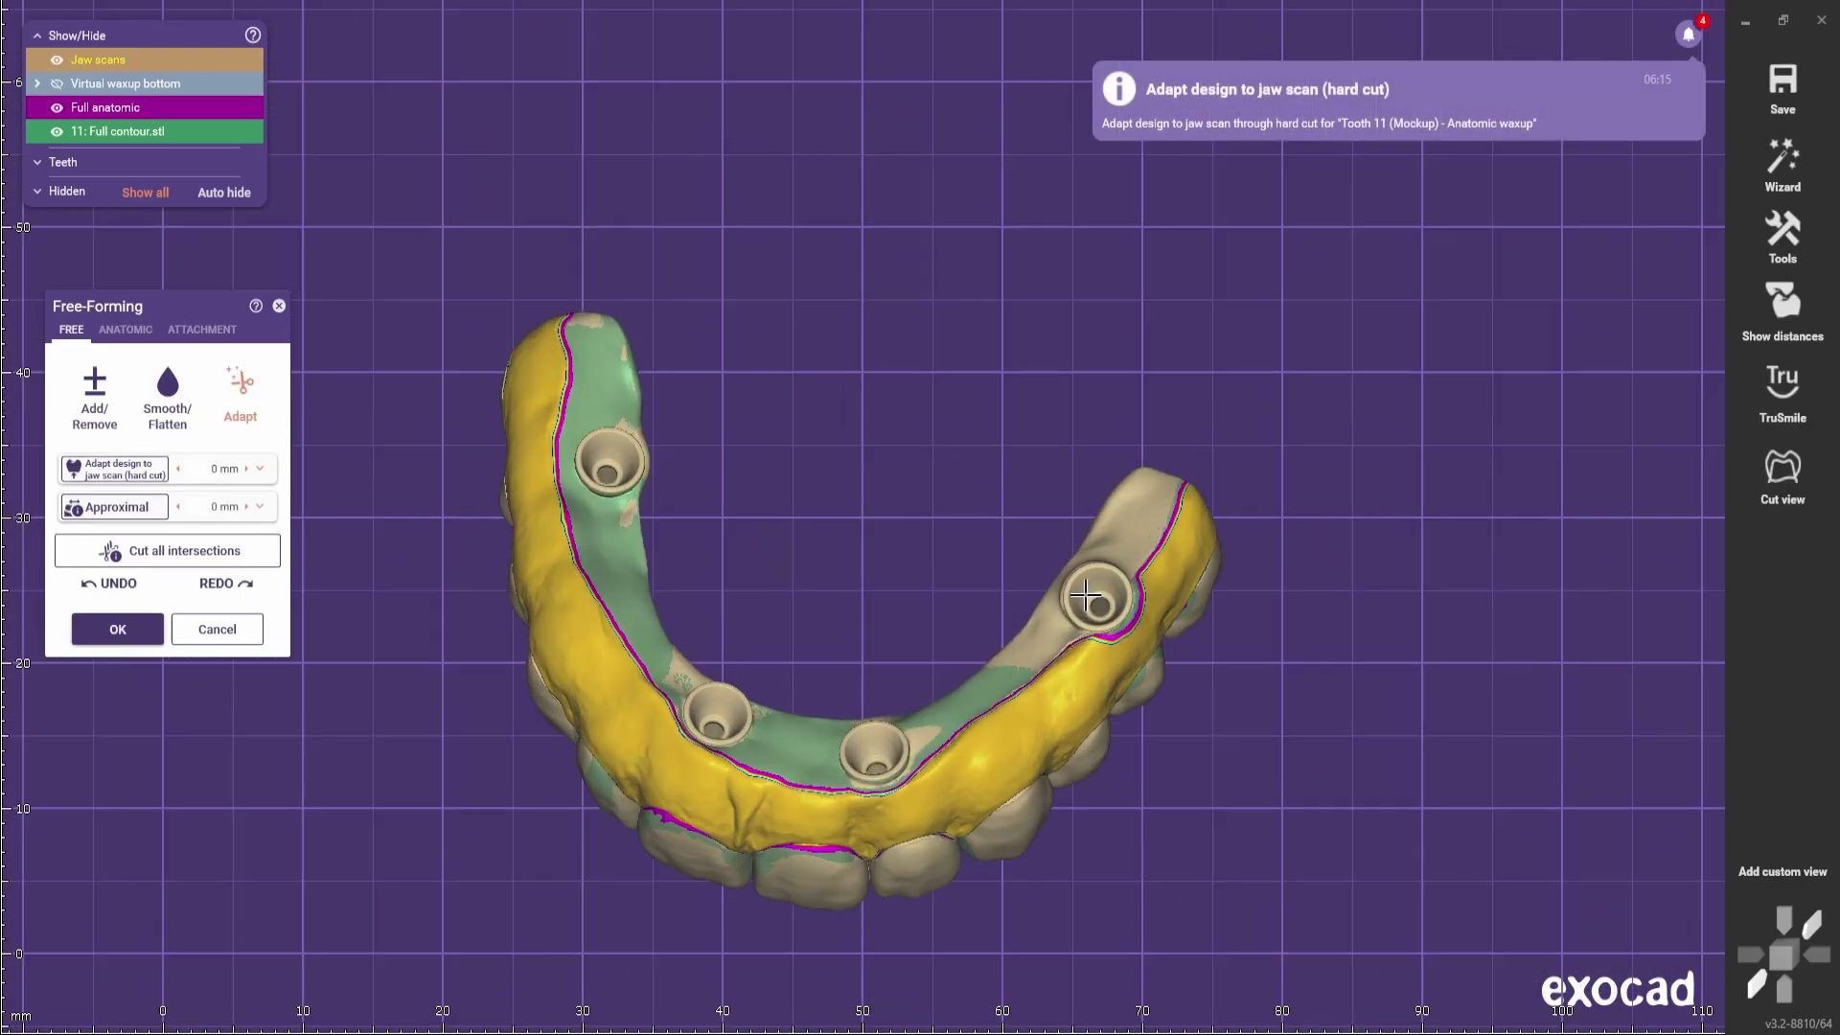
Step: Hide the jaw scan and the full contour mesh and examine the edges of the cut gingiva section
middle_click(1112, 575, "ctrl")
right_click_drag(996, 757, 833, 671)
scroll(828, 689, "up", 2)
middle_click(852, 646, "ctrl")
scroll(908, 778, "down", 2)
right_click_drag(907, 780, 944, 671)
scroll(912, 739, "down", 2)
scroll(657, 624, "up", 3)
scroll(854, 485, "up", 2)
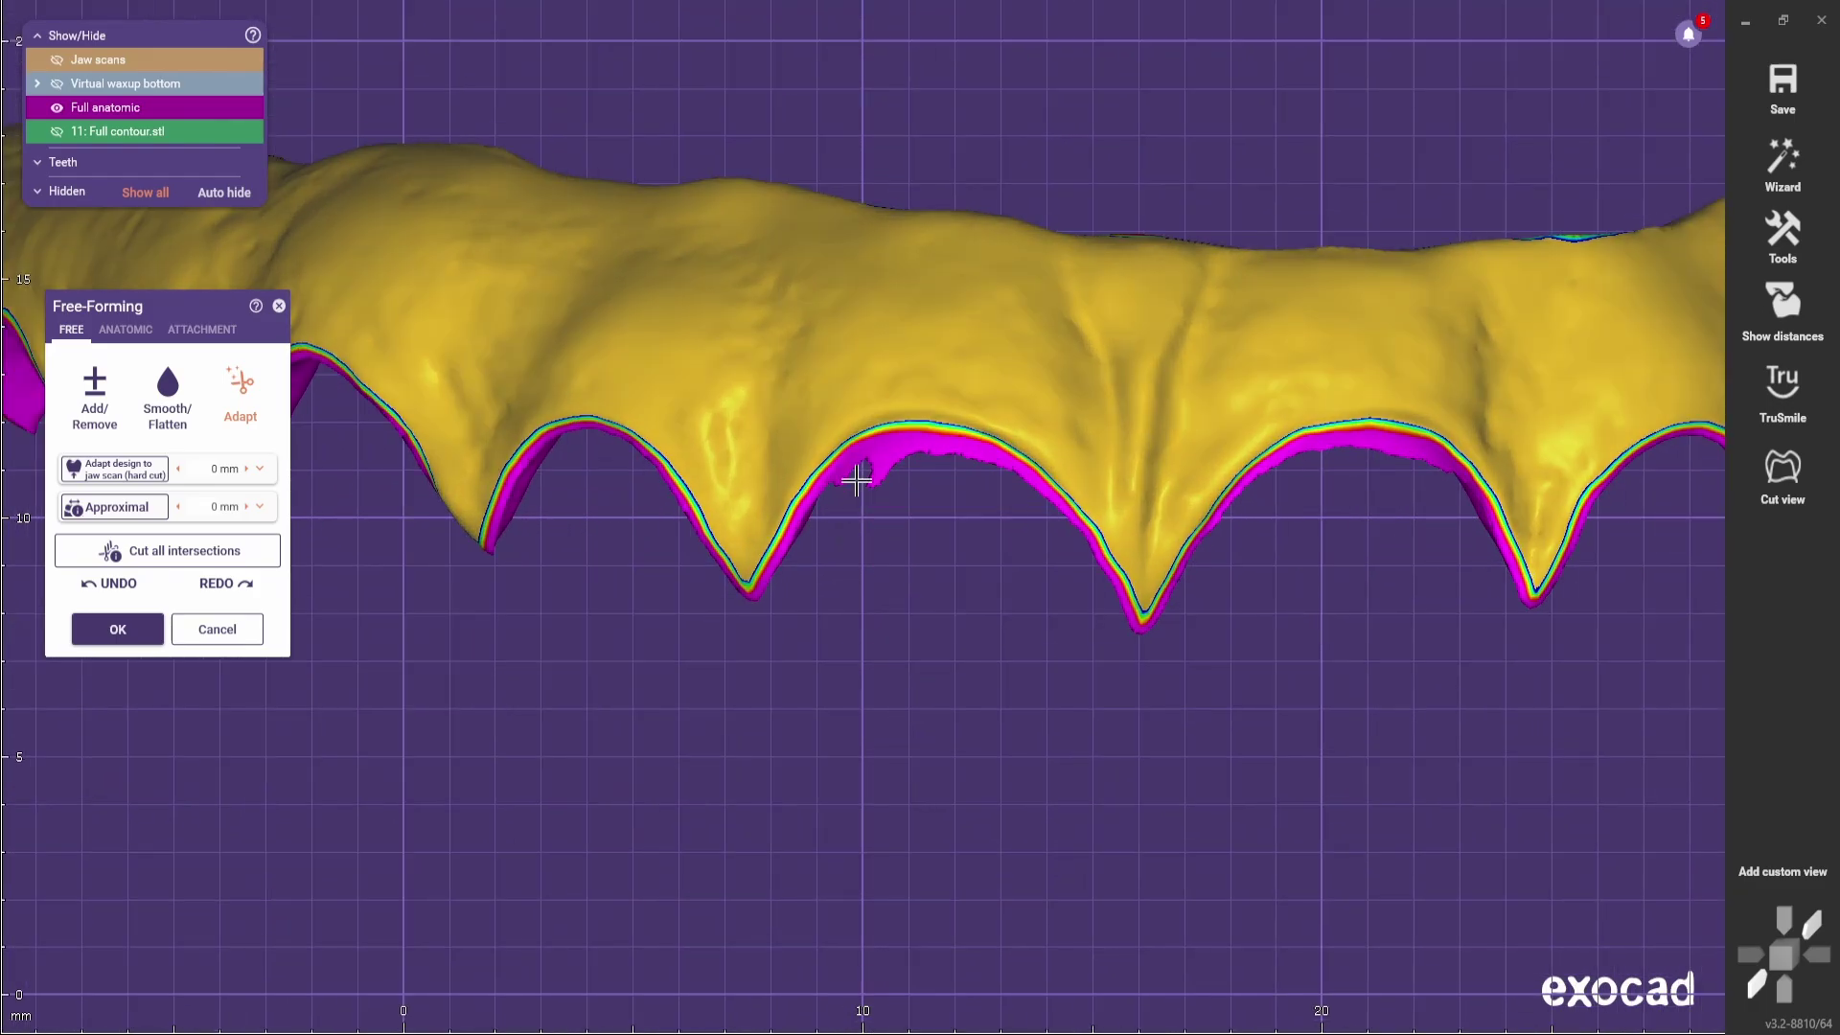
Step: Smooth the gingival margins around the front teeth and refine them with the Cusps preset against the jaw scan
left_click(153, 376)
scroll(859, 484, "up", 2)
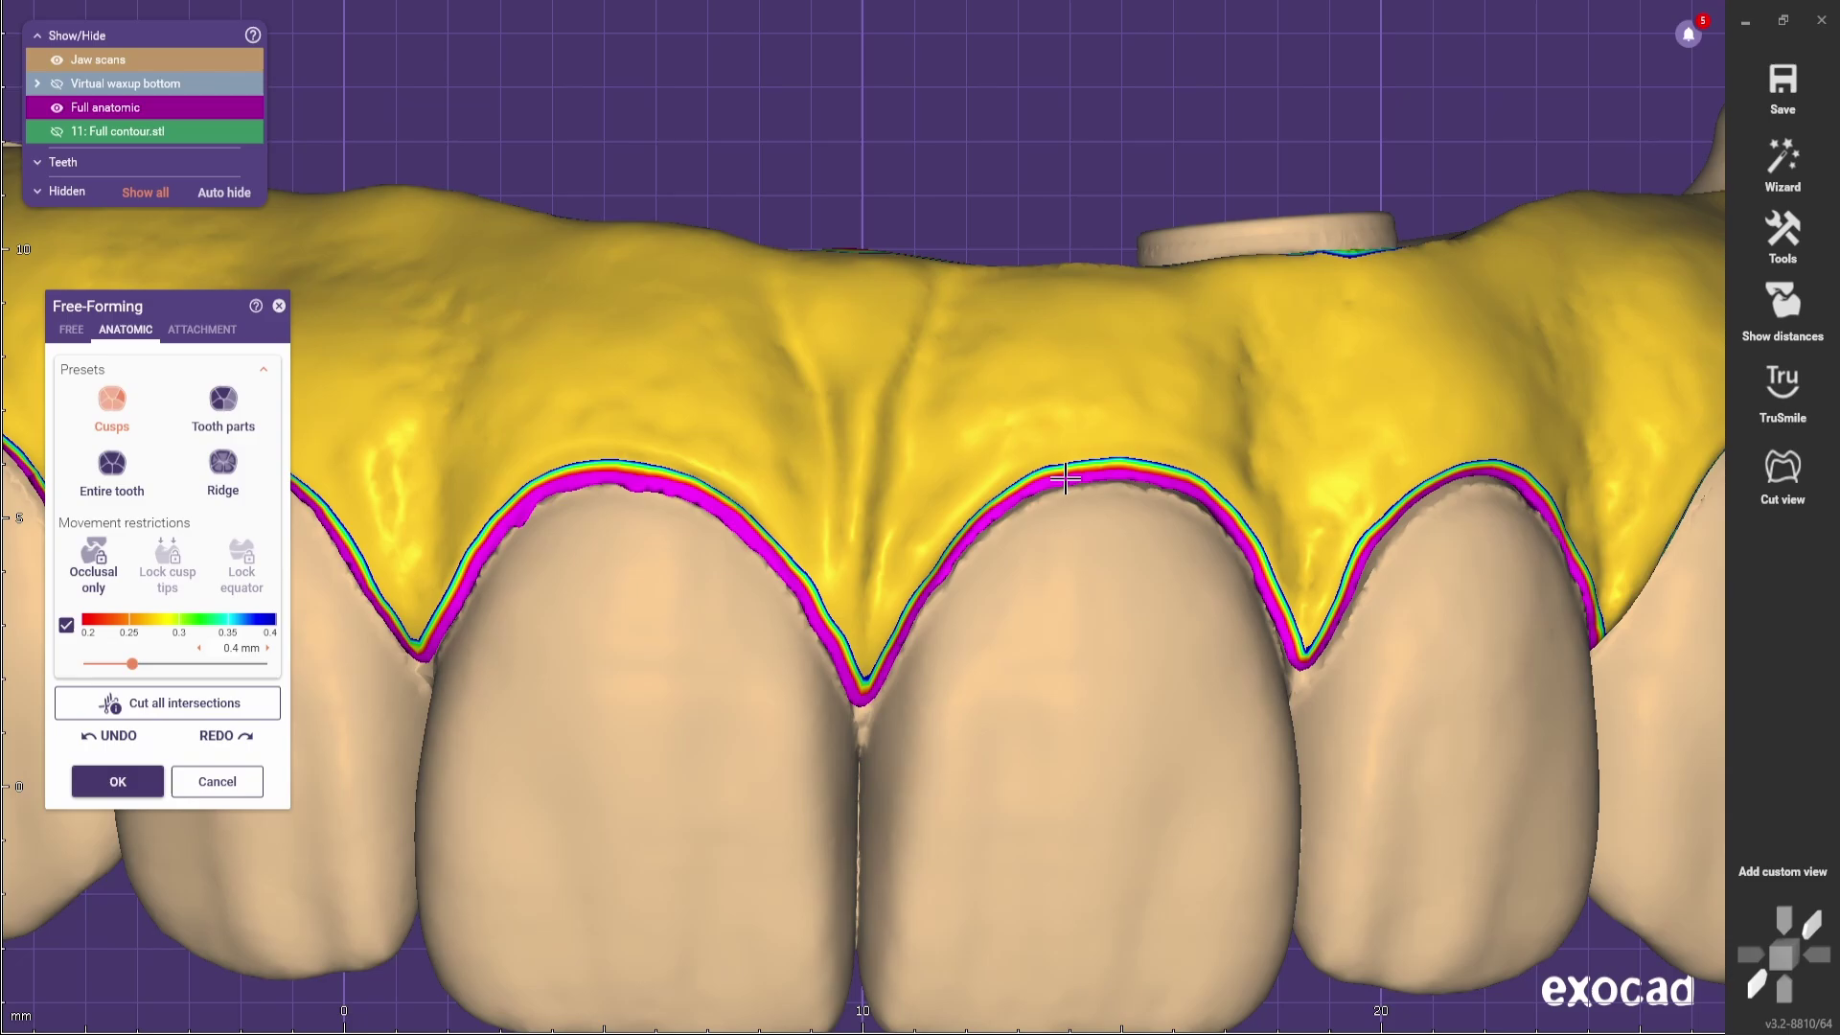
scroll(1065, 478, "down", 2)
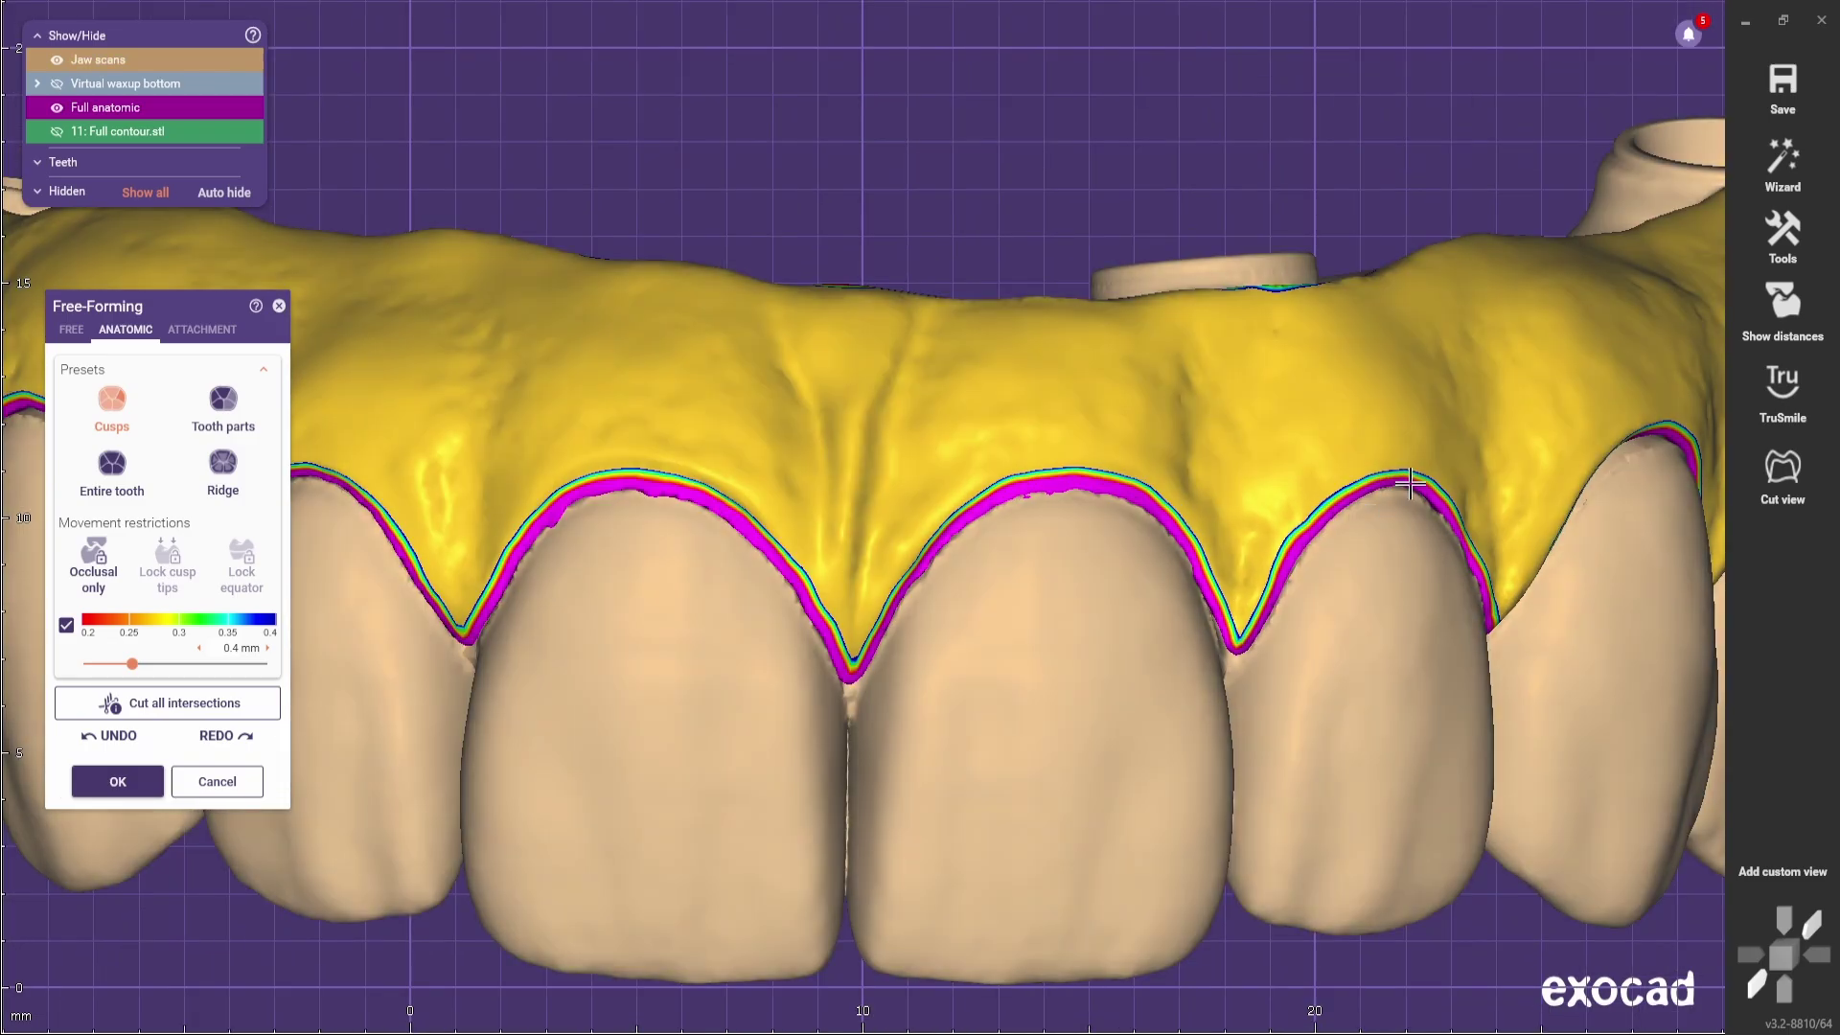
scroll(1422, 487, "down", 3)
scroll(1546, 464, "up", 4)
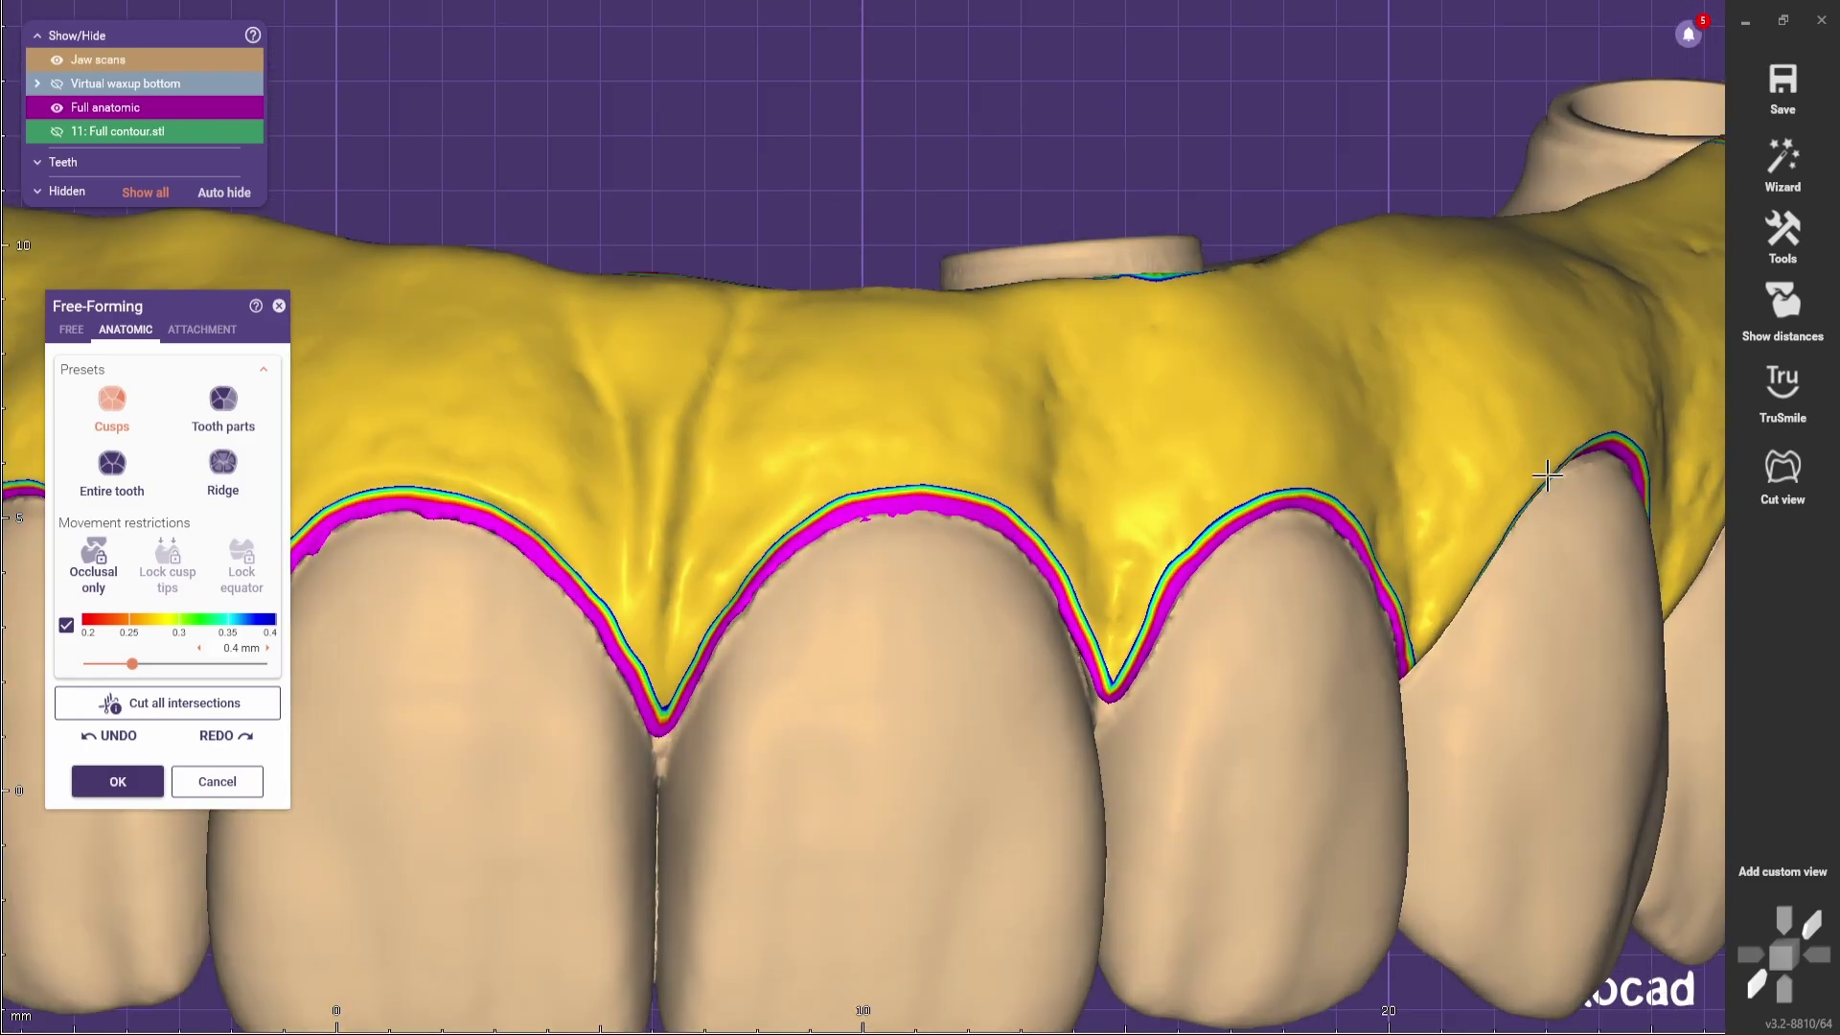
scroll(1576, 496, "down", 4)
right_click_drag(1602, 532, 1538, 554)
scroll(499, 505, "up", 4)
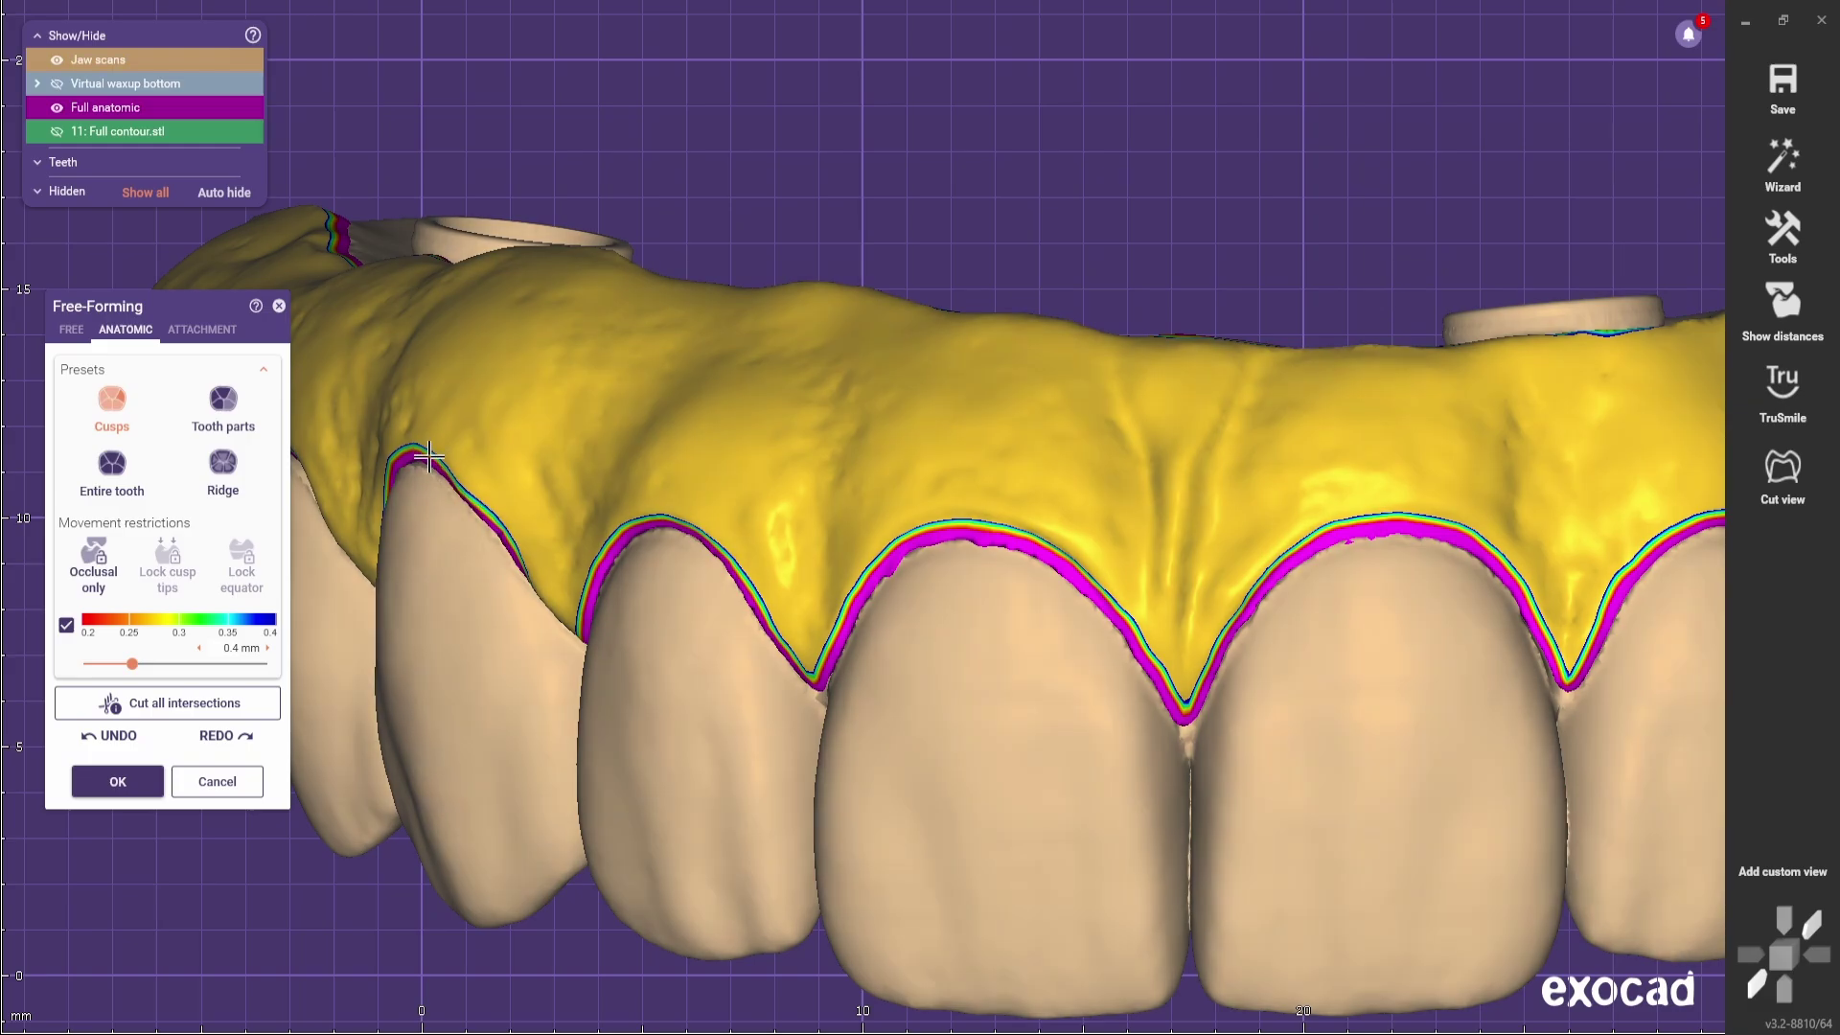
right_click_drag(424, 458, 397, 502)
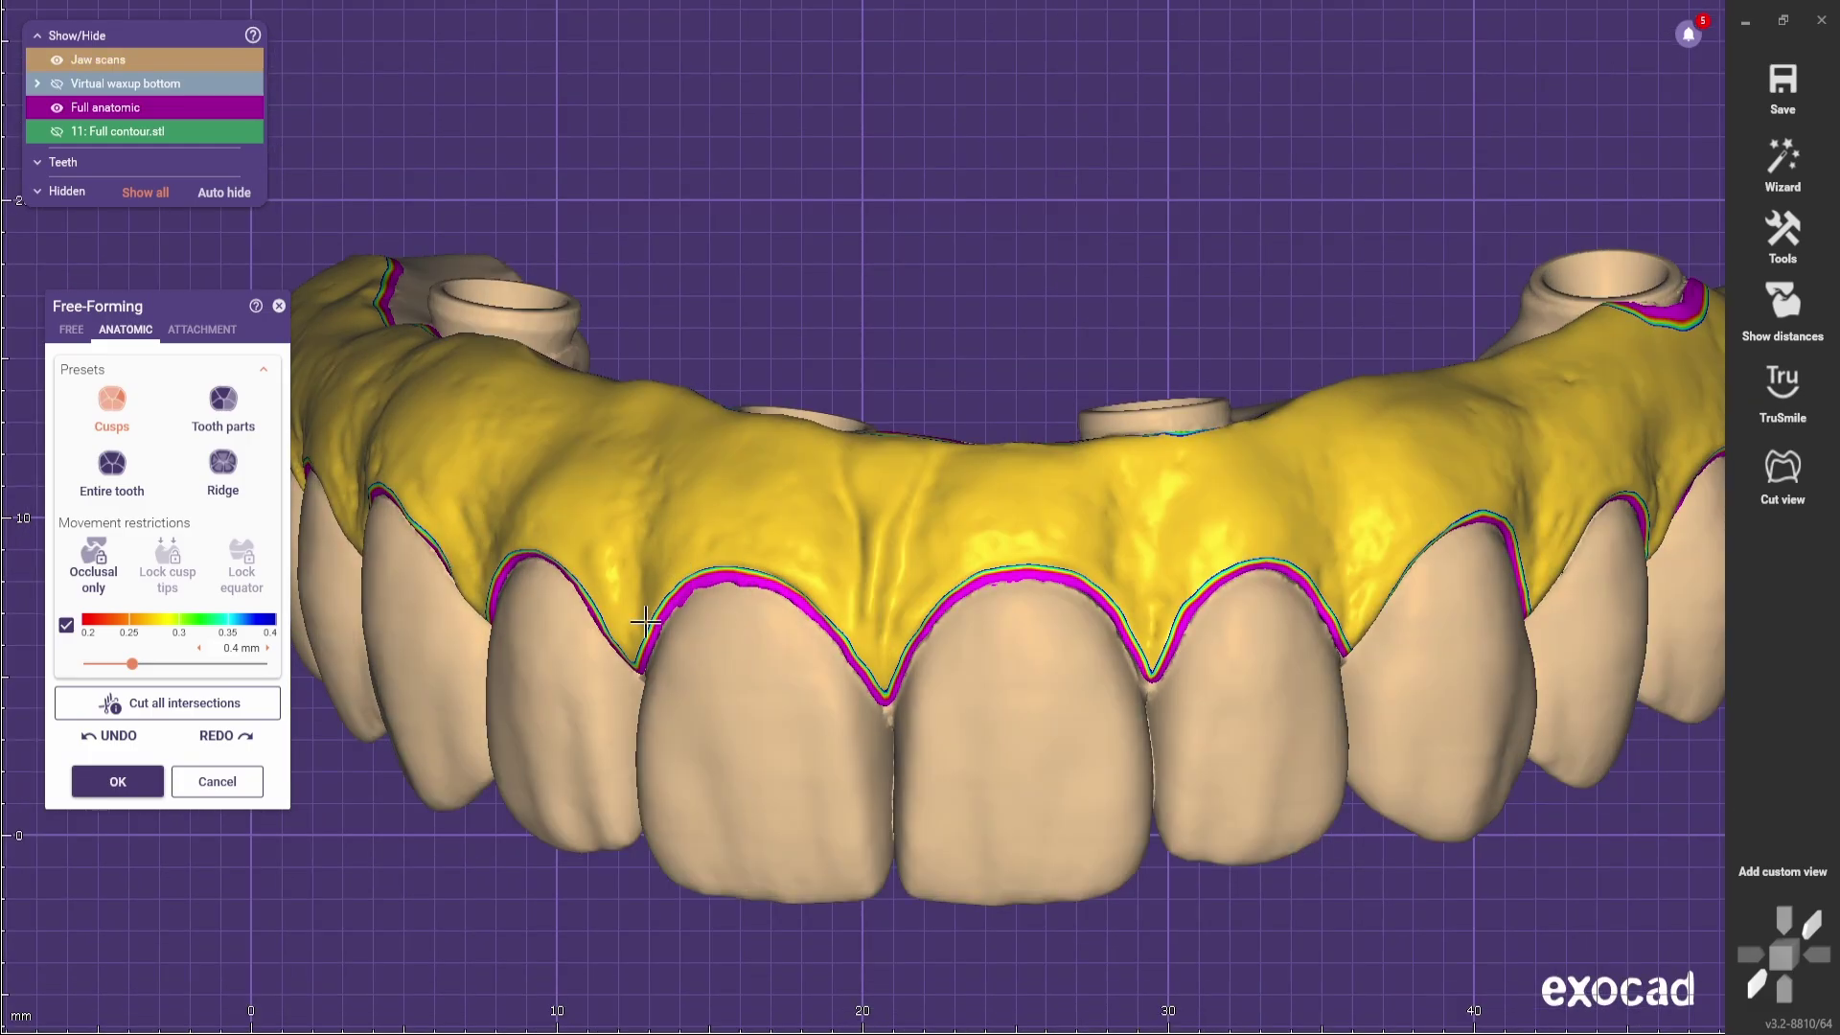
Step: Flatten the excess gingiva flap beside the rearmost molar with the Smooth/Flatten brush at minimum size
scroll(1334, 555, "up", 4)
right_click_drag(1335, 555, 1255, 579)
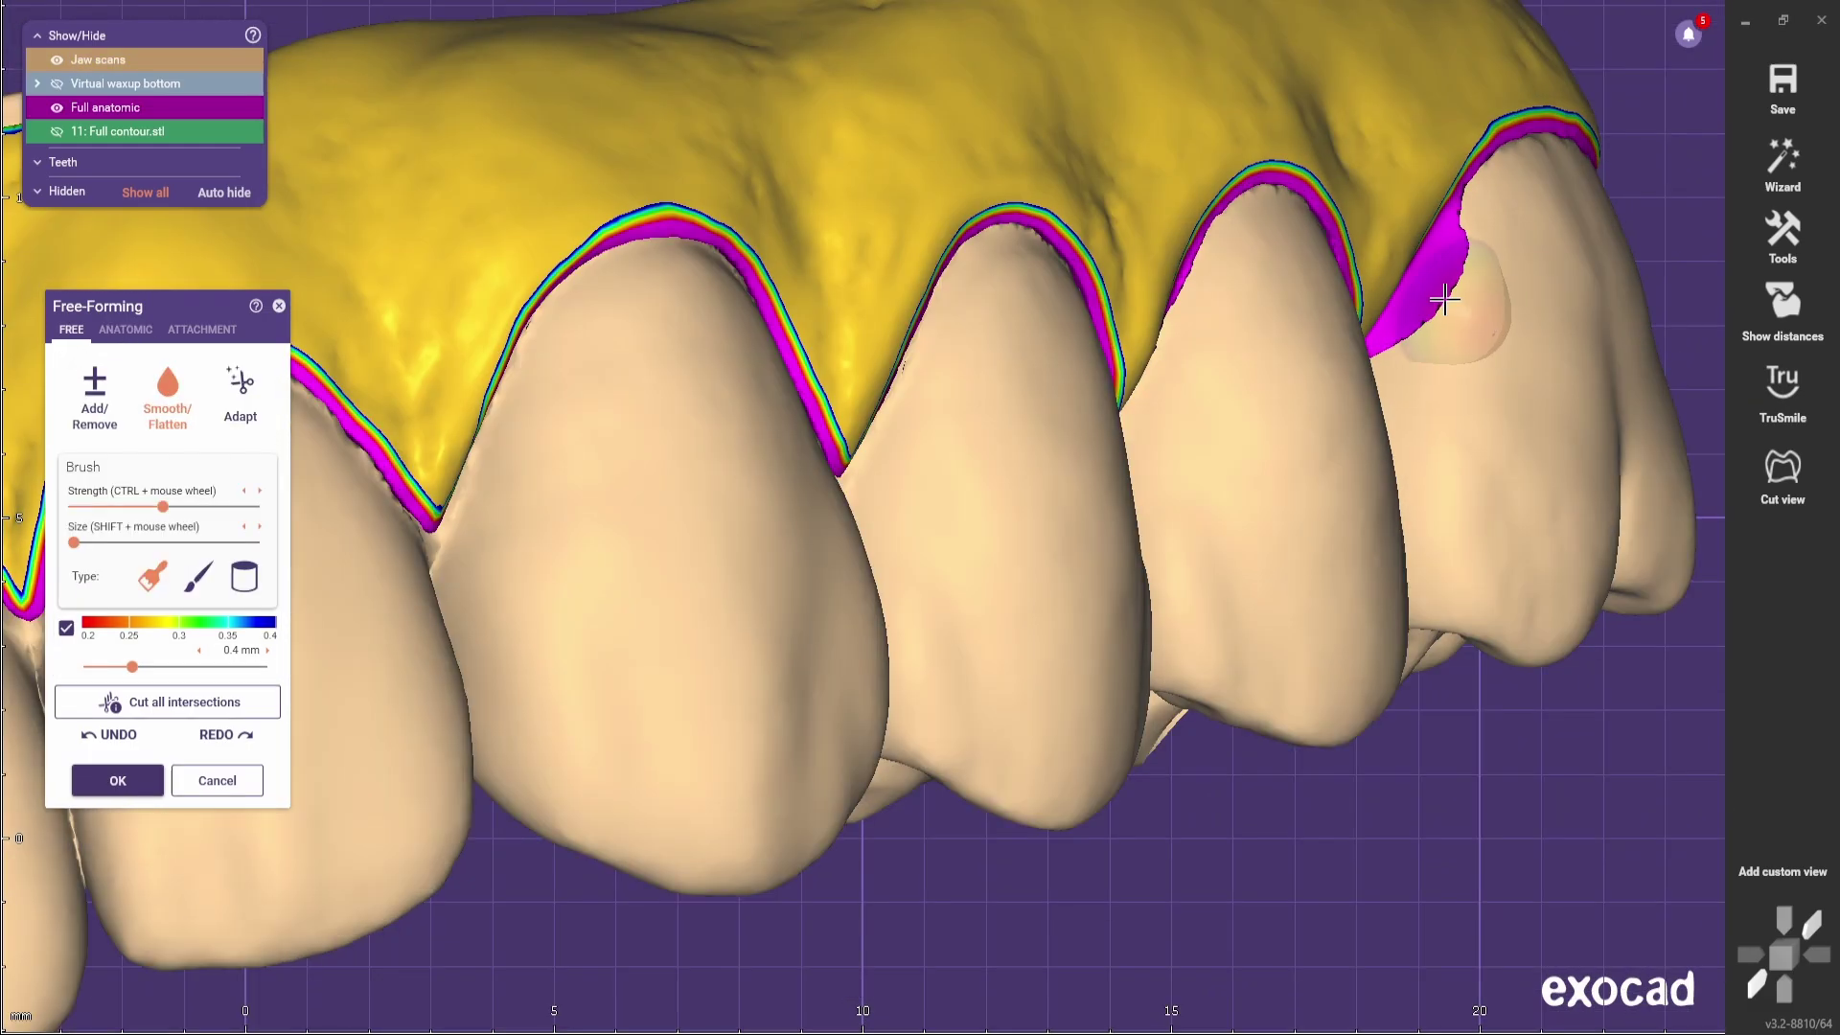
mouse_move(1445, 299)
left_mouse_down()
mouse_move(1445, 233)
mouse_move(1450, 291)
left_mouse_up()
scroll(1449, 291, "down", 3)
right_click_drag(1449, 291, 1459, 375)
Step: Refine the gingiva edge around the posterior screw hole with the Cusps preset and accept the free-forming
scroll(1313, 503, "down", 3)
mouse_move(1313, 503)
right_mouse_down()
mouse_move(1358, 580)
mouse_move(1355, 501)
mouse_move(1104, 599)
right_mouse_up()
scroll(1103, 598, "up", 5)
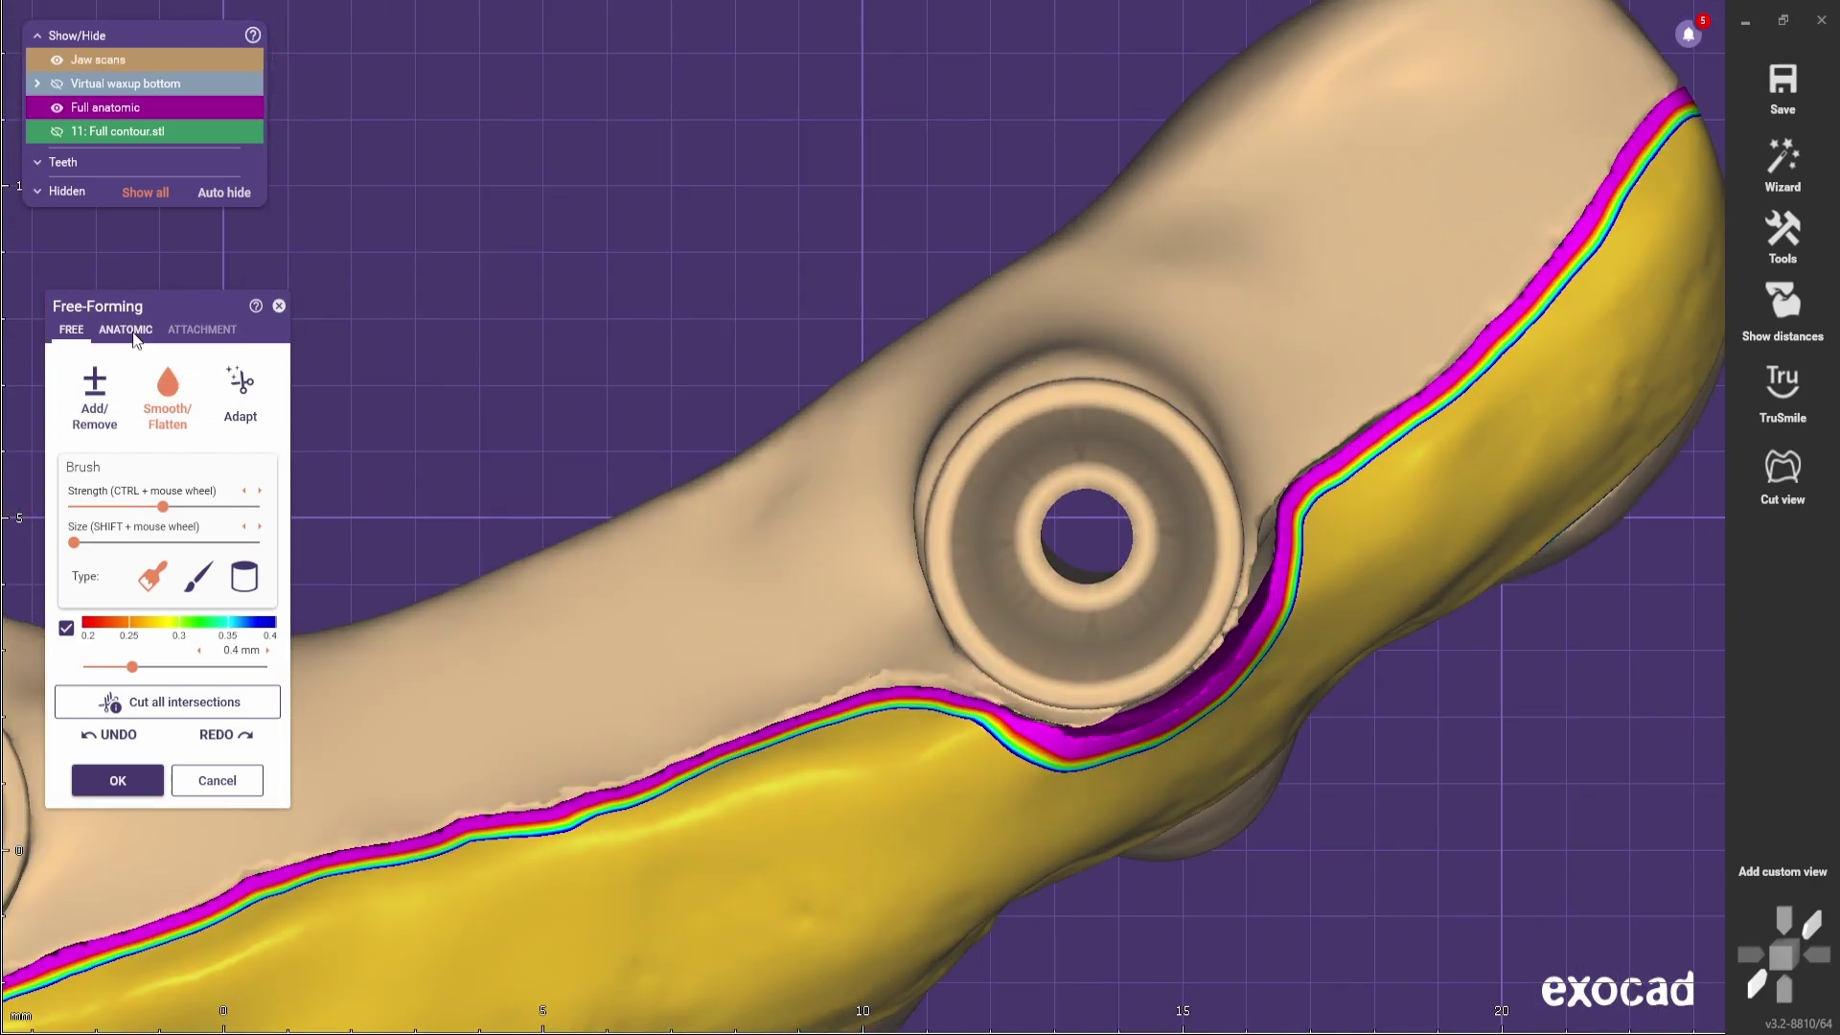
left_click(133, 331)
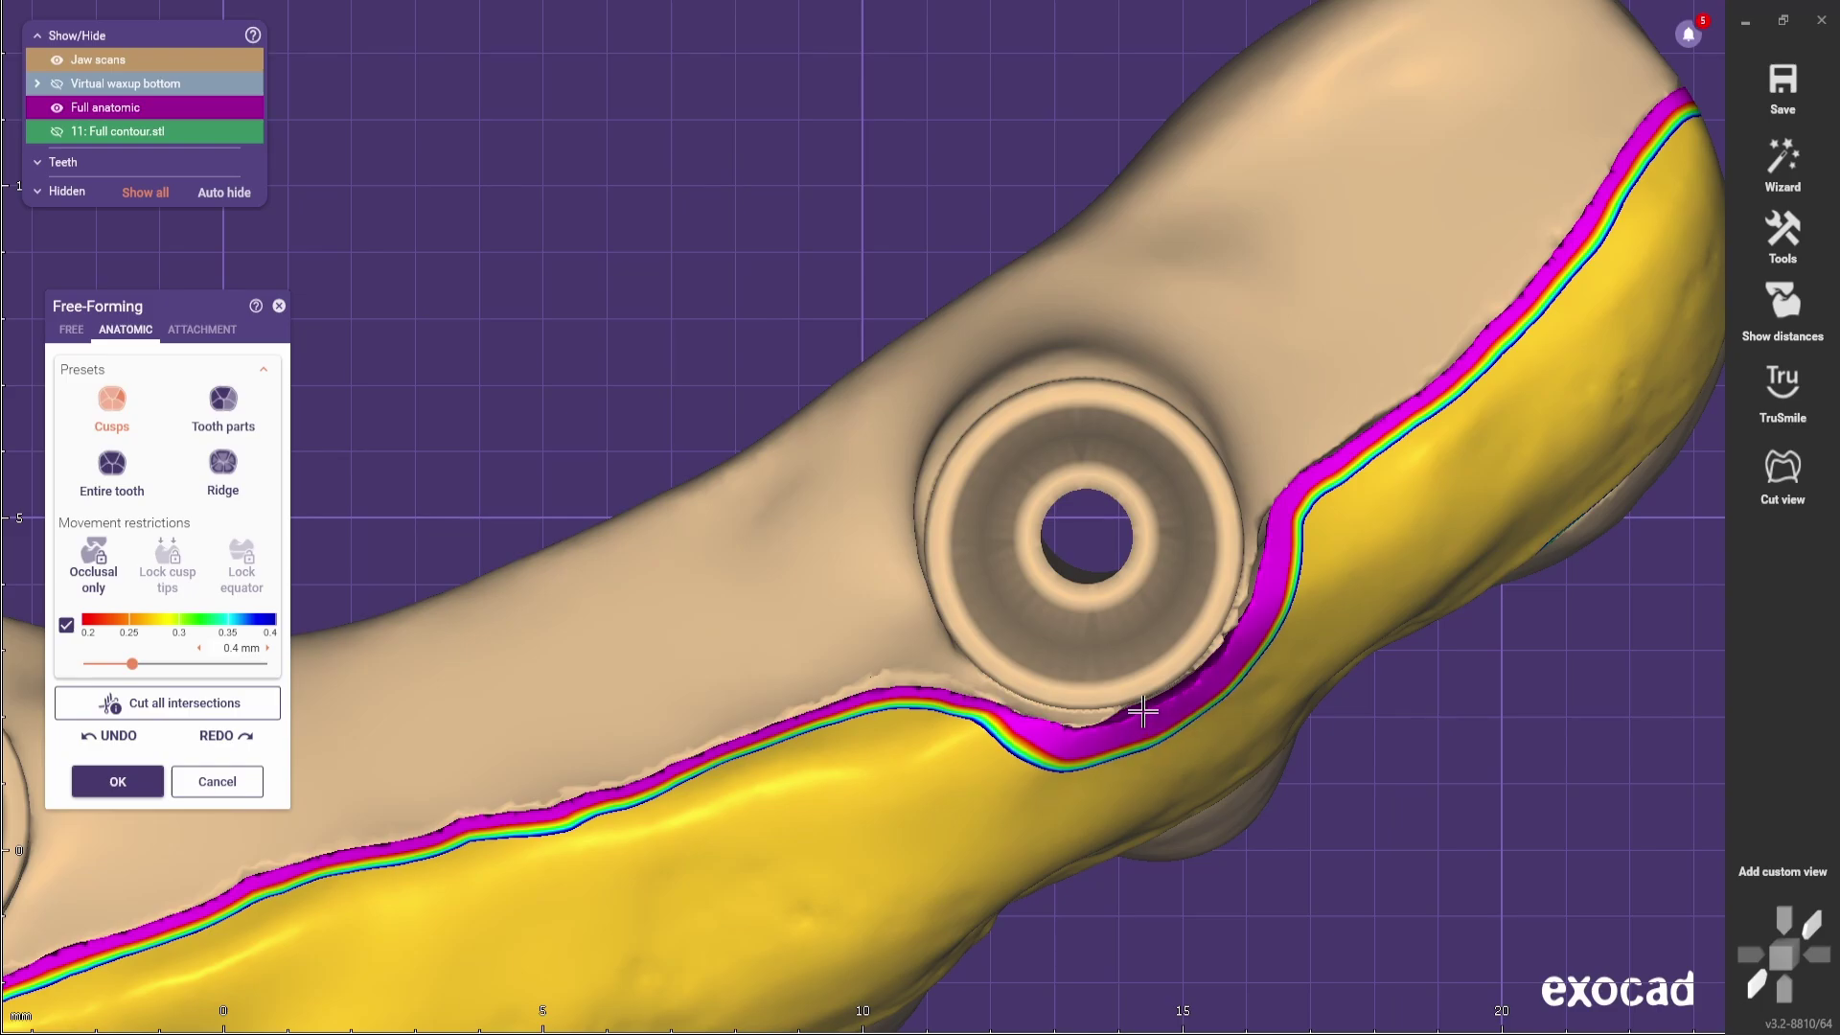
scroll(1143, 711, "down", 5)
right_click_drag(1143, 711, 1133, 476)
scroll(1134, 476, "down", 2)
middle_click_drag(1134, 476, 897, 629)
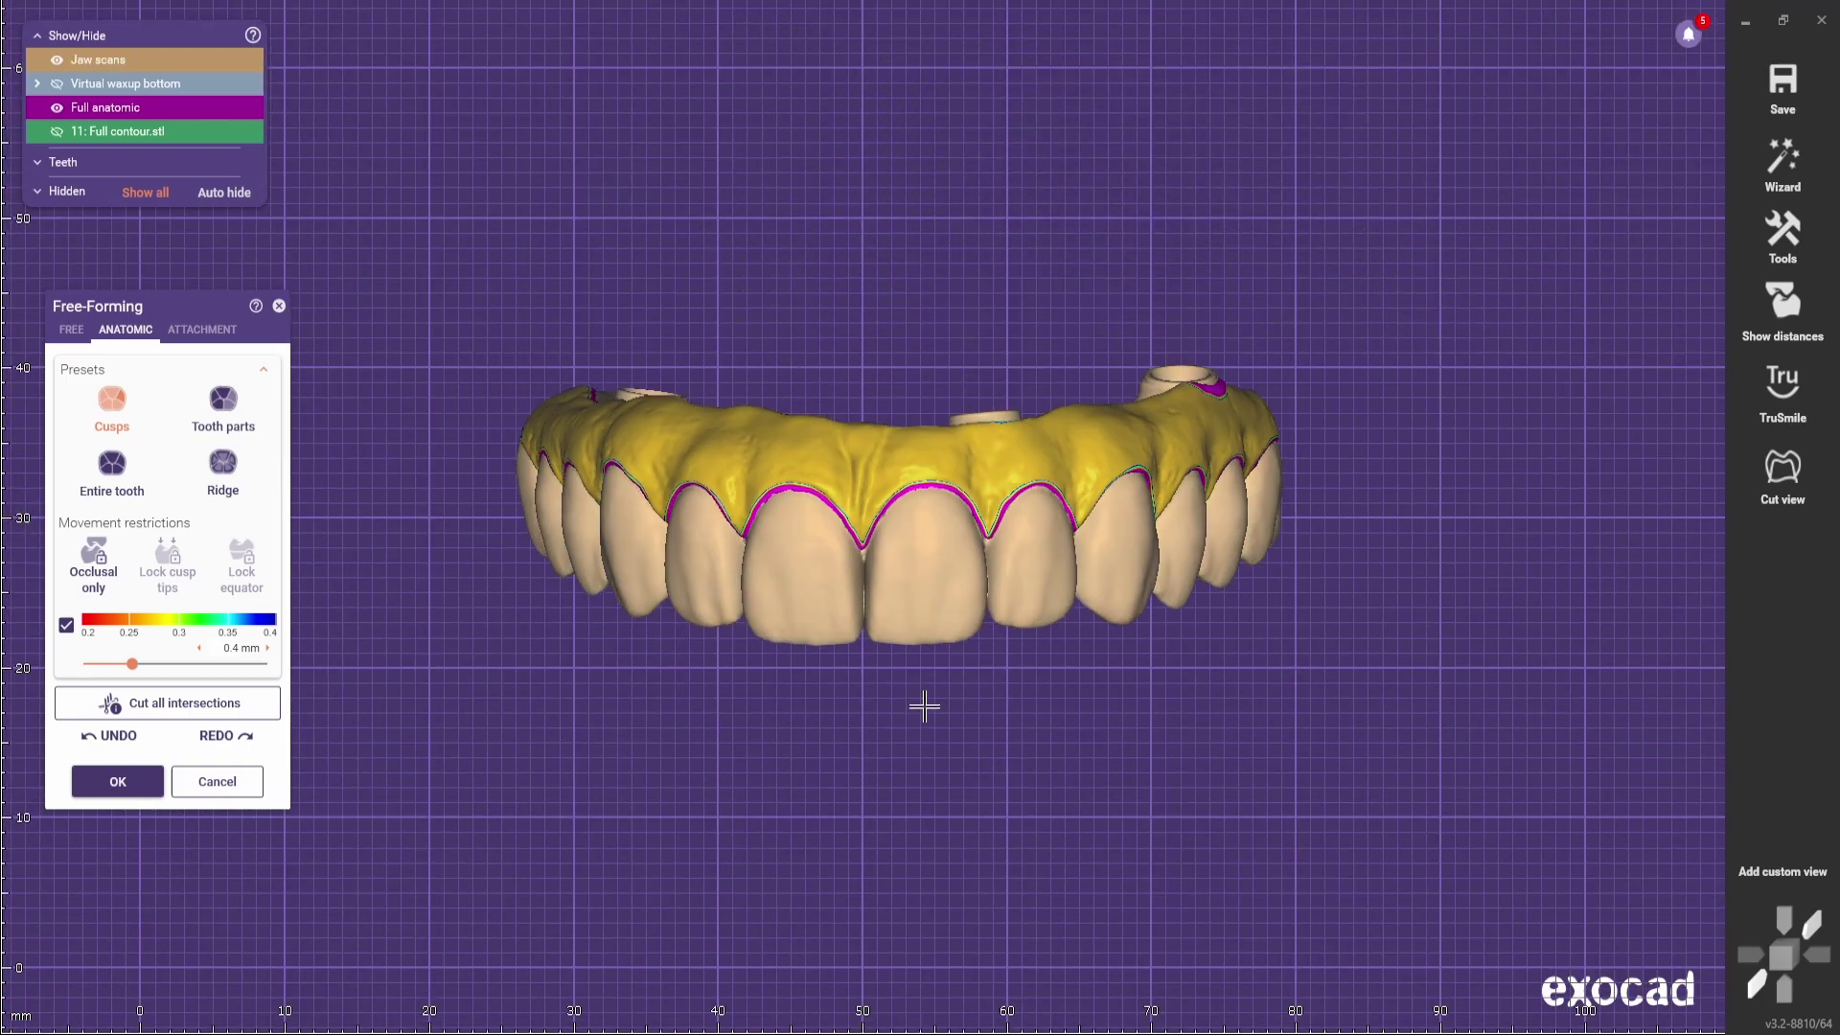
left_click(117, 784)
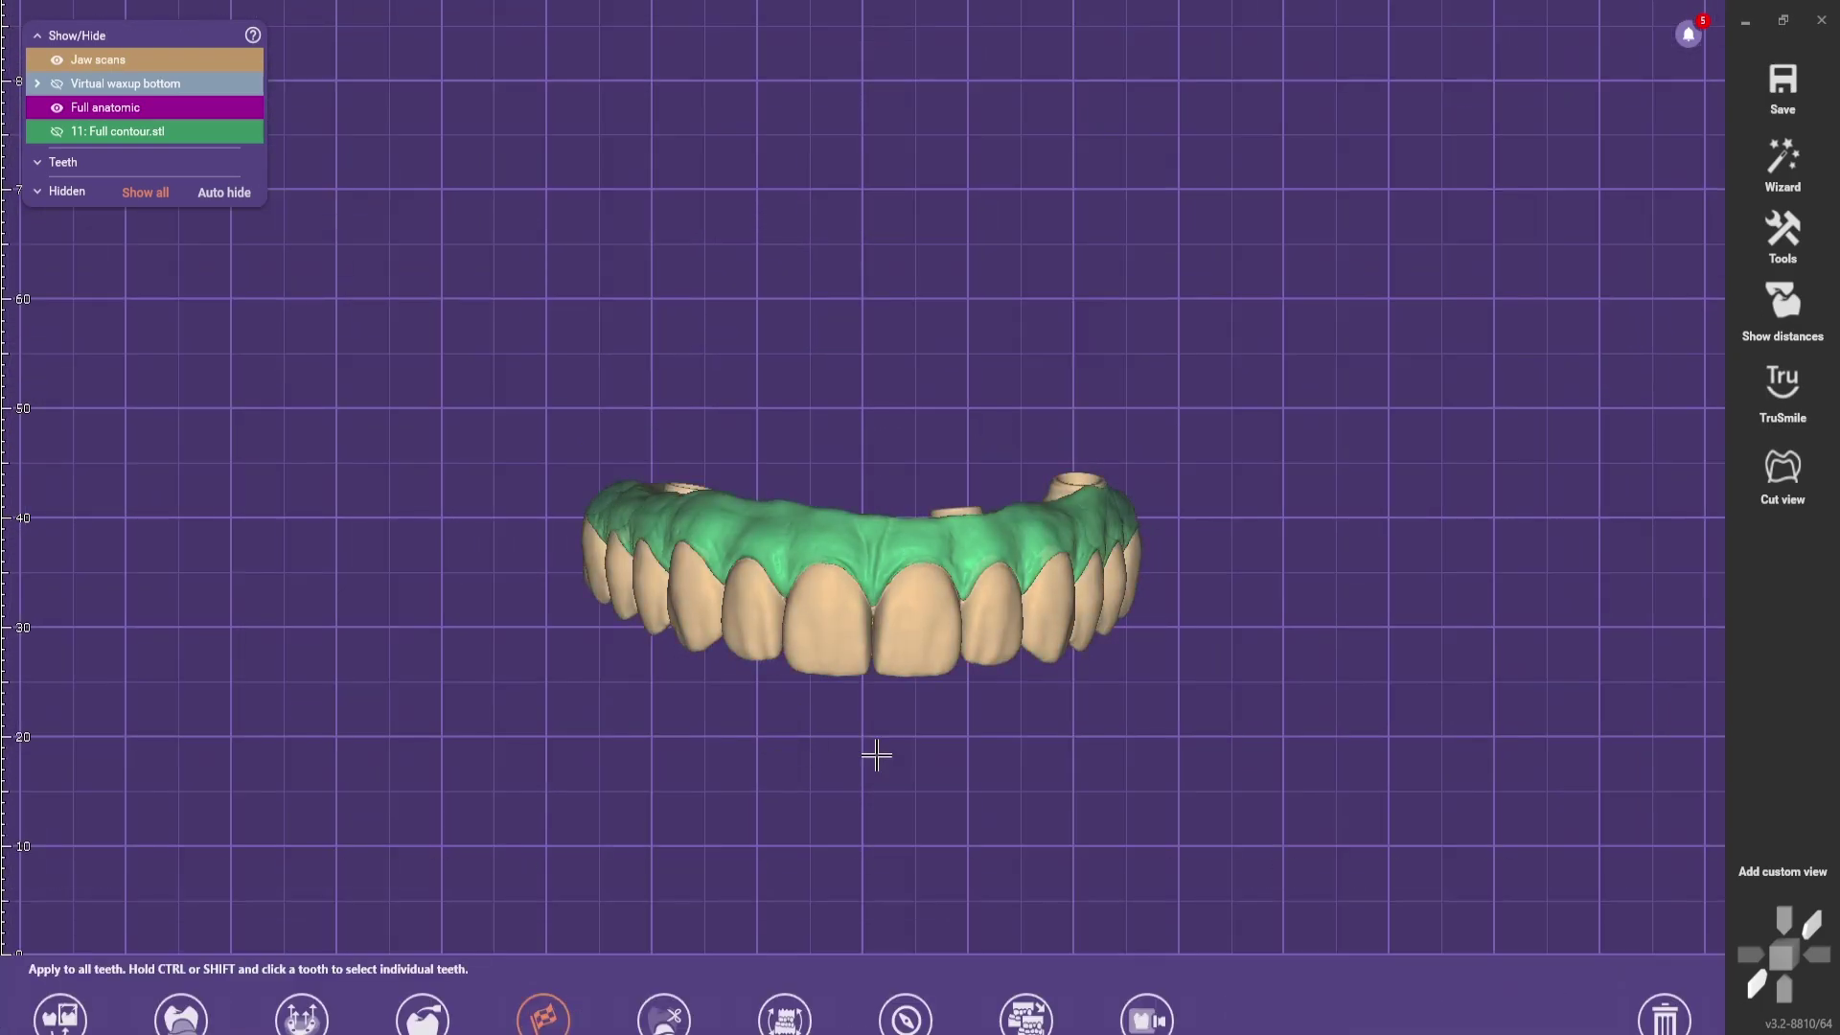